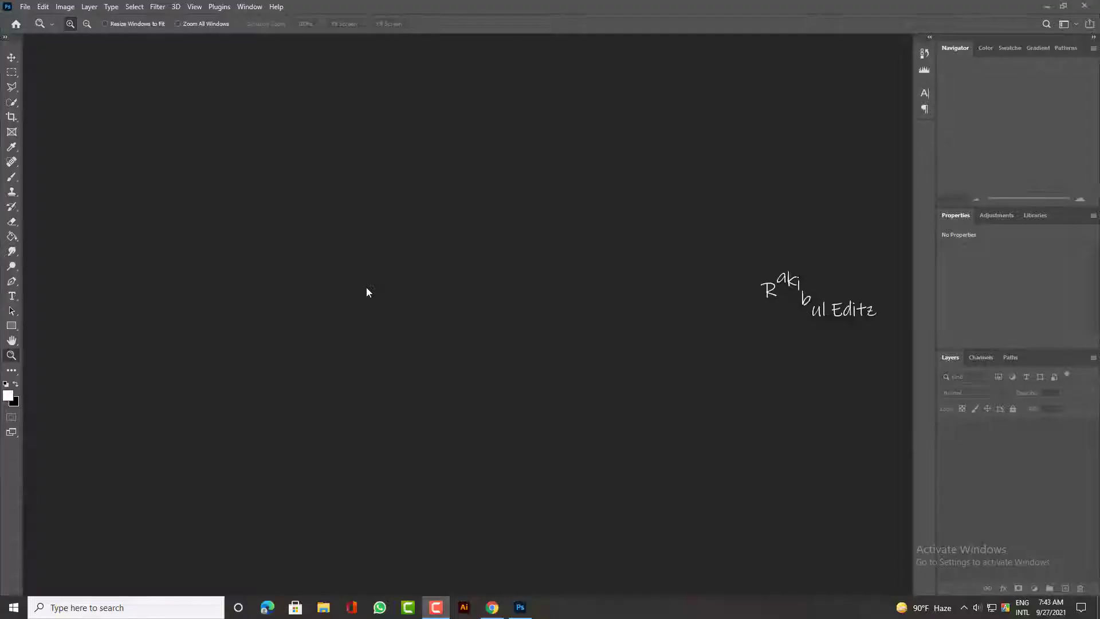
Step: Open Instagram_CQYaAm0g93a(JPG).jpg, the cat-print shirt portrait, from the Downloads folder
double_click(267, 269)
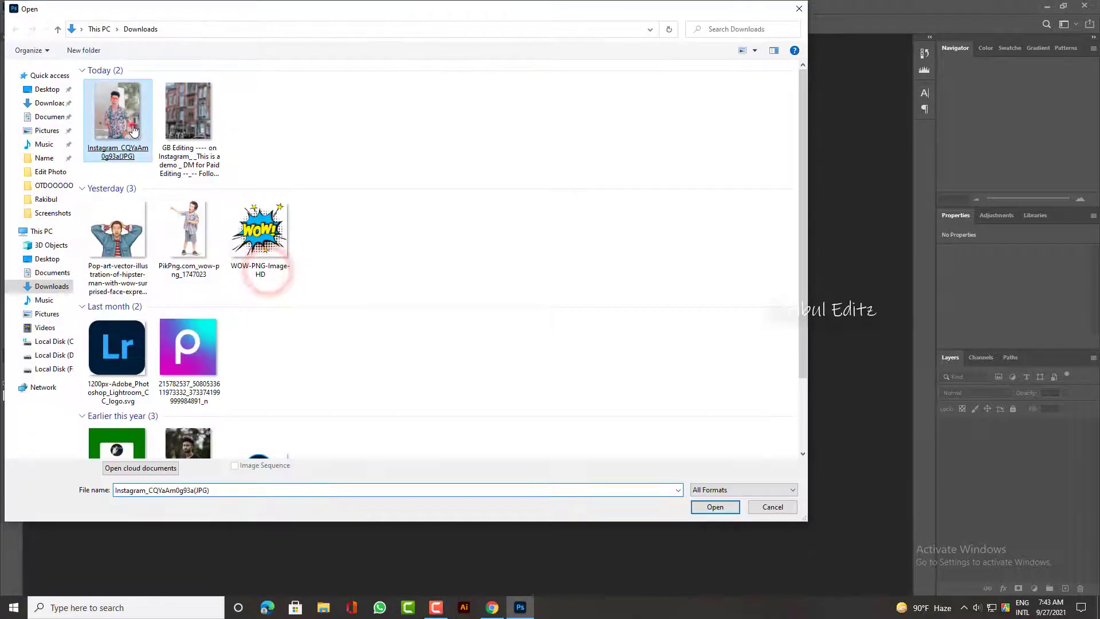
double_click(135, 123)
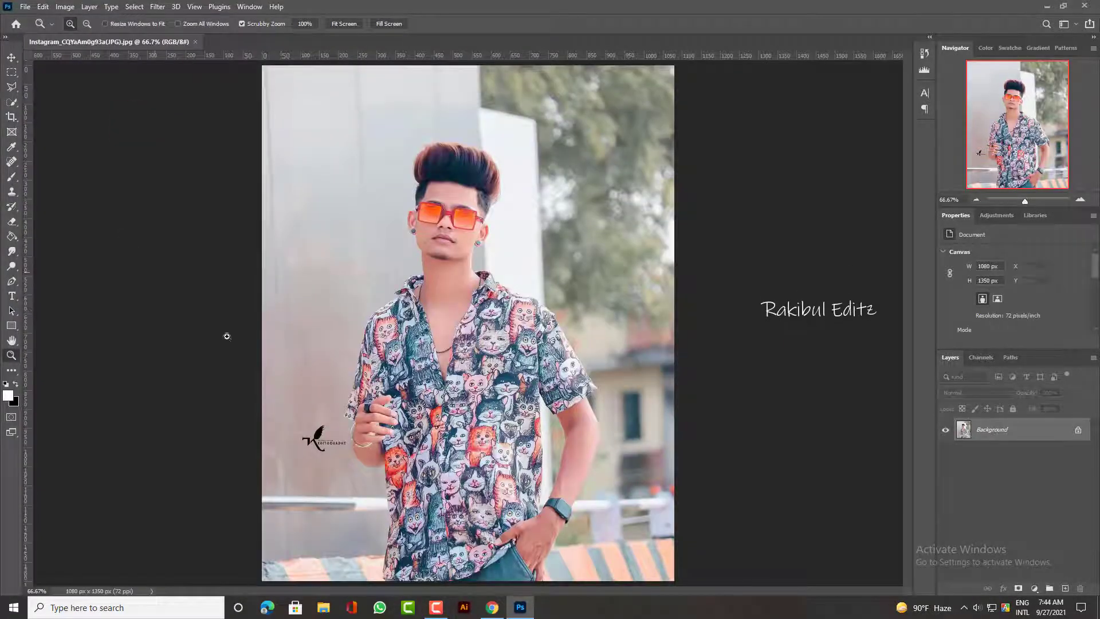
Step: Zoom in and start a pen path up the left forearm edge to the bangle
left_click_drag(354, 442, 374, 406)
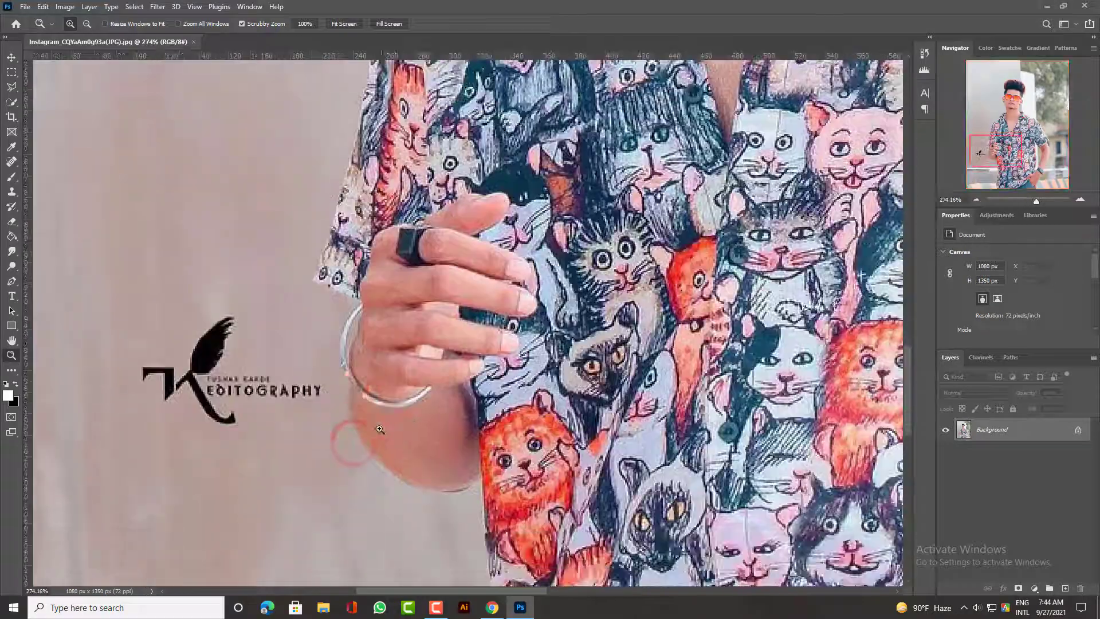
key("h")
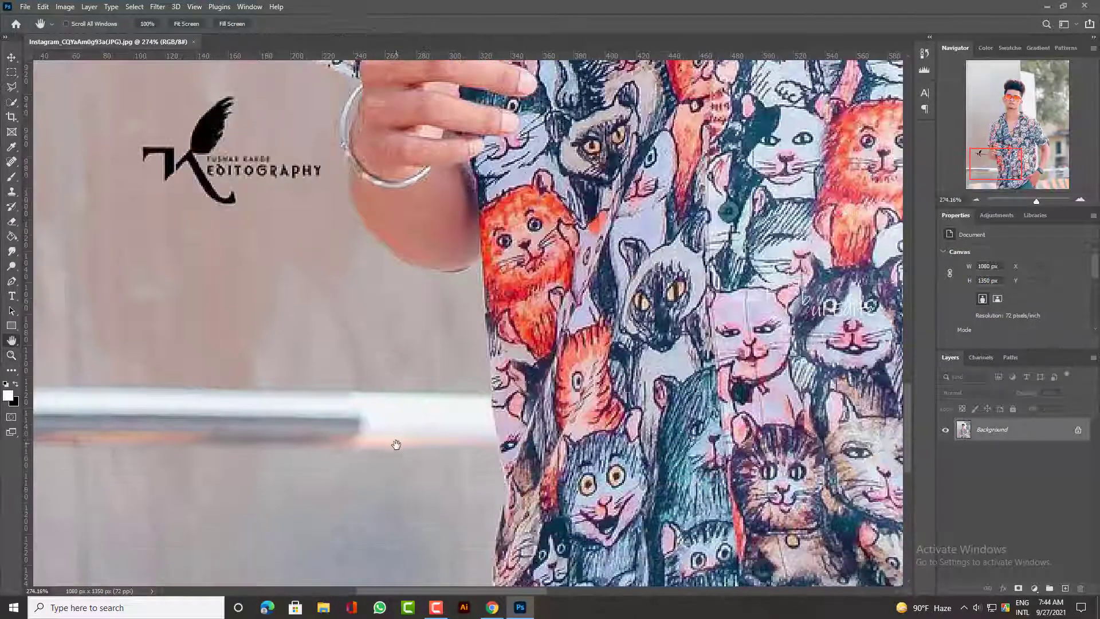
left_click_drag(398, 444, 365, 202)
key("p")
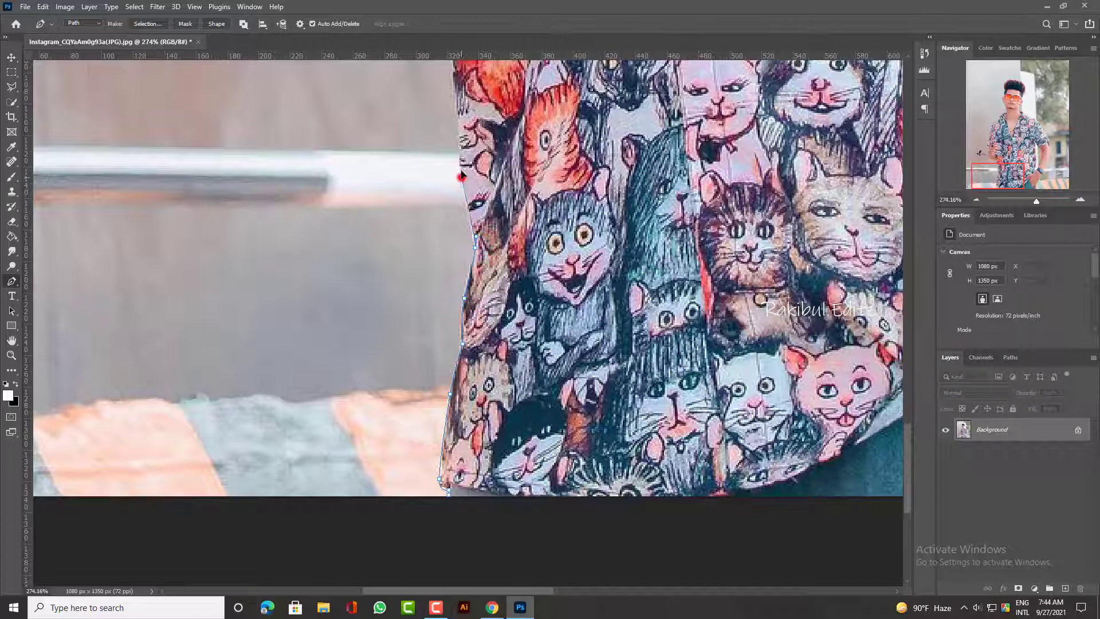
scroll(461, 178, "up", 5)
scroll(470, 257, "up", 5)
left_click(487, 407)
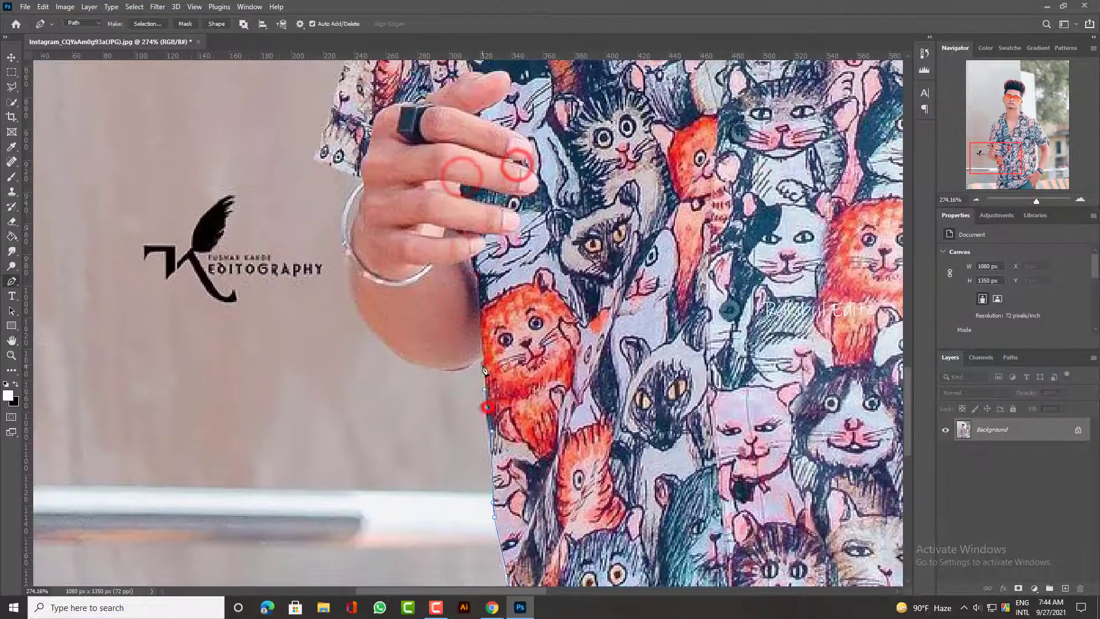
left_click(481, 355)
left_click(446, 371)
left_click(377, 335)
left_click(351, 285)
left_click(349, 258)
left_click(341, 231)
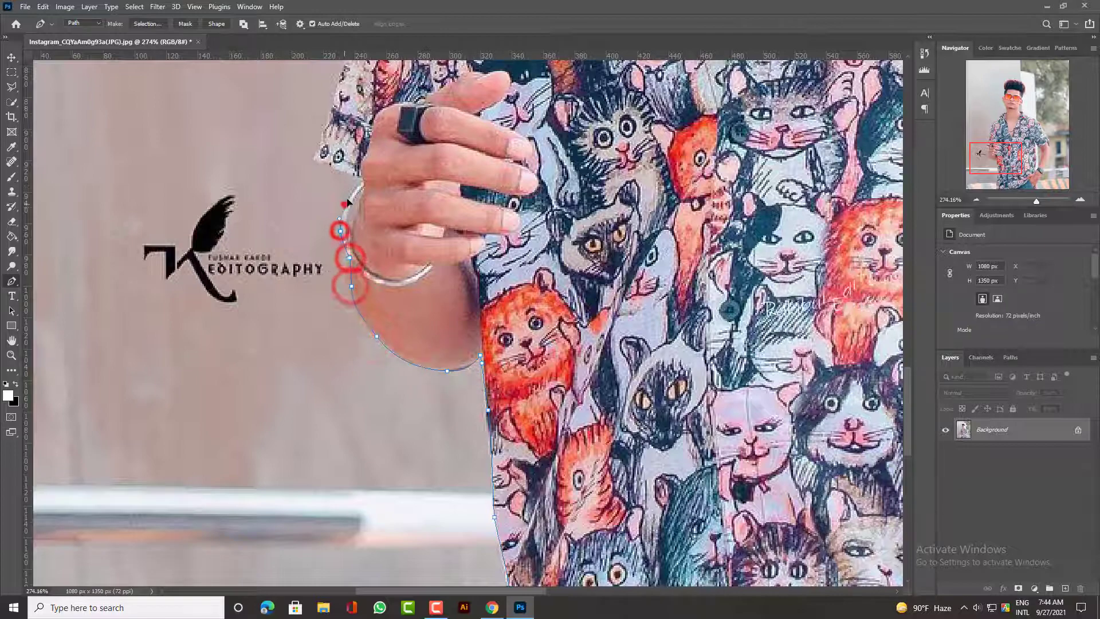
left_click(345, 204)
Step: Continue the path along the shirt edge, shoulder and collar
scroll(356, 241, "up", 3)
scroll(325, 223, "up", 6)
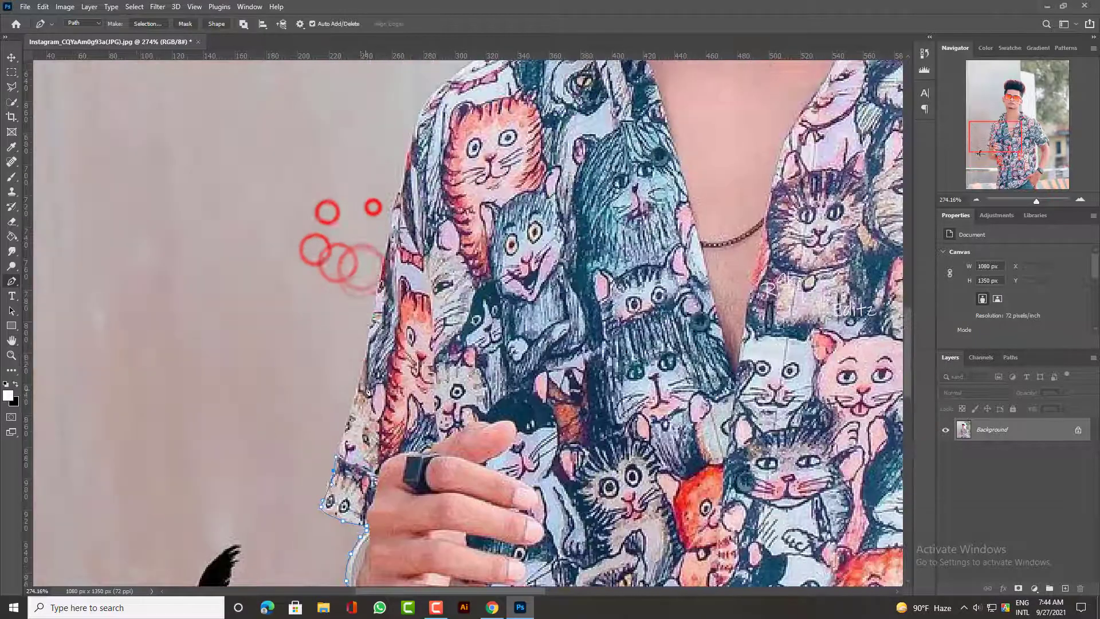
scroll(390, 238, "up", 6)
left_click(369, 348)
left_click(471, 245)
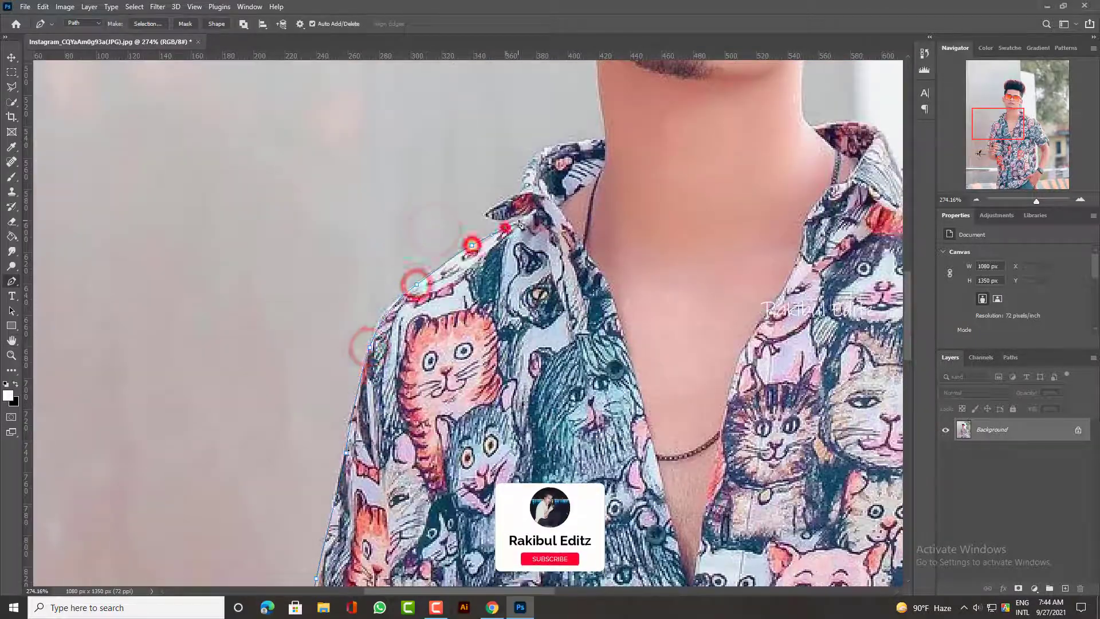
left_click(486, 215)
left_click(505, 199)
left_click(535, 155)
left_click(573, 142)
Step: Extend the path up the neck and around the left ear
scroll(587, 144, "right", 5)
scroll(587, 144, "up", 12)
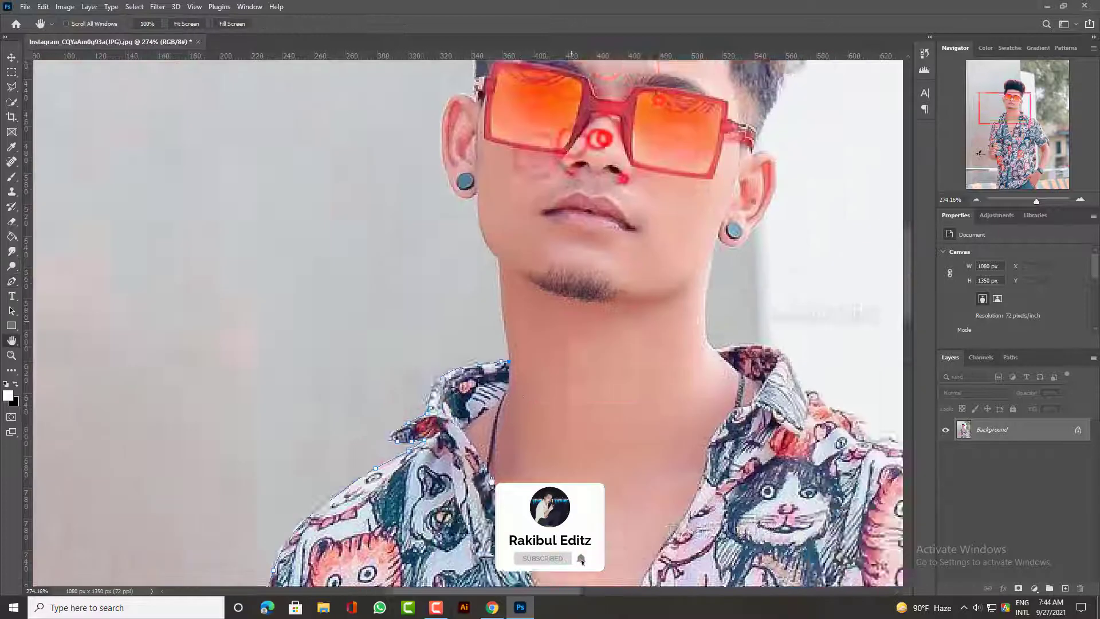
left_click(438, 453)
left_click(437, 414)
left_click(418, 383)
left_click(415, 358)
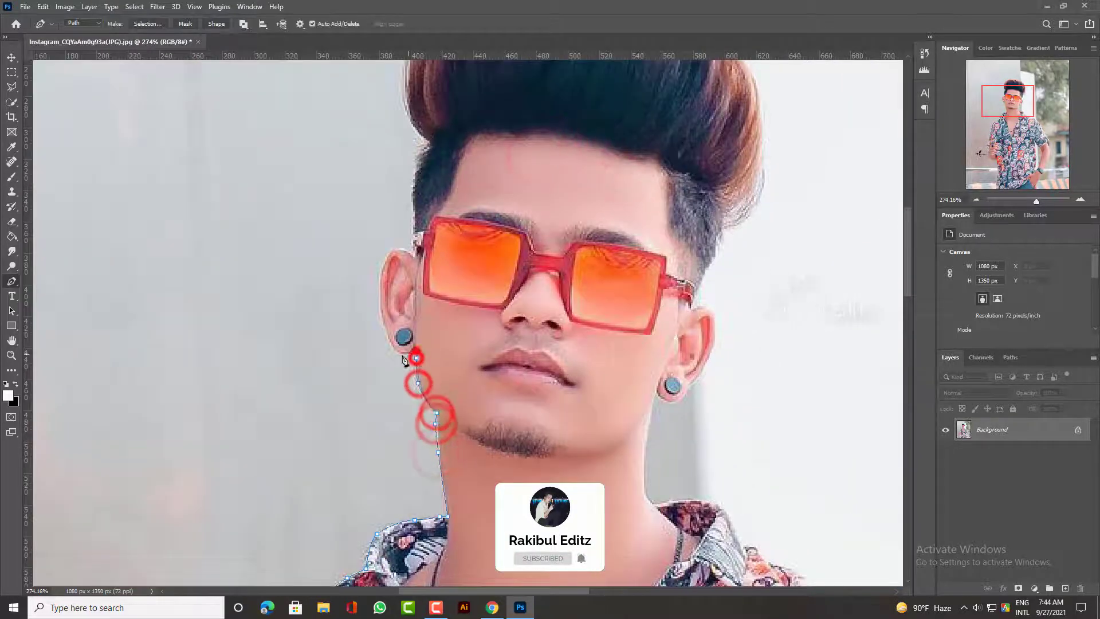
left_click(379, 285)
left_click(389, 250)
Step: Review the History list, then trace the path up the left hairline
left_click_drag(409, 155, 425, 314)
left_click(924, 52)
left_click(829, 160)
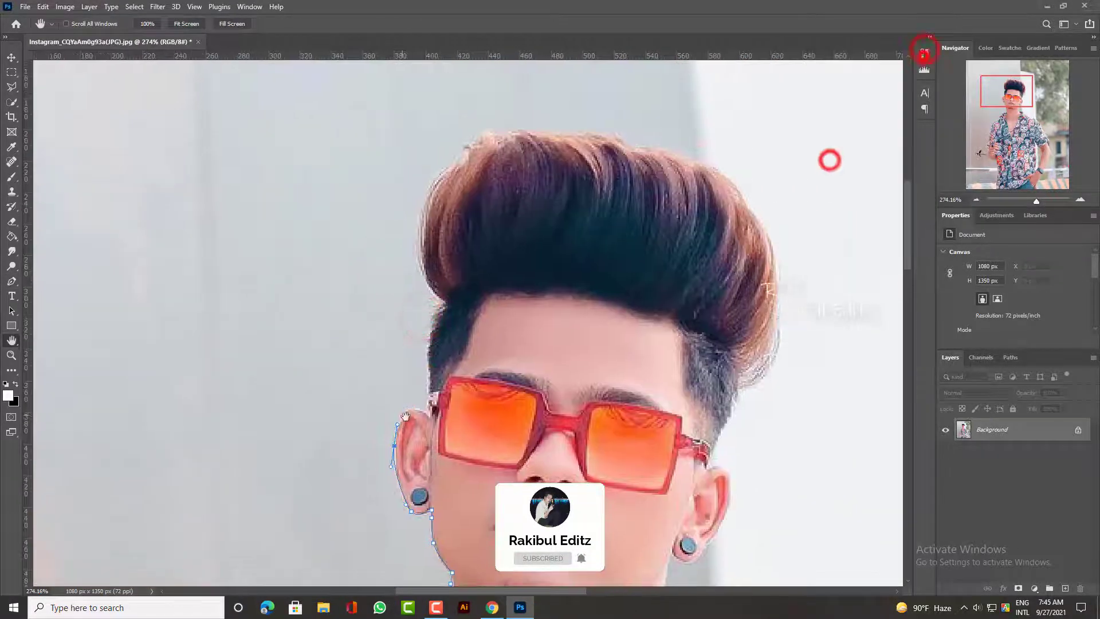
key("p")
left_click(425, 409)
left_click(430, 369)
left_click(430, 337)
left_click(438, 313)
Step: Trace the path over the top of the hair and down its right side
left_click(422, 248)
left_click(441, 174)
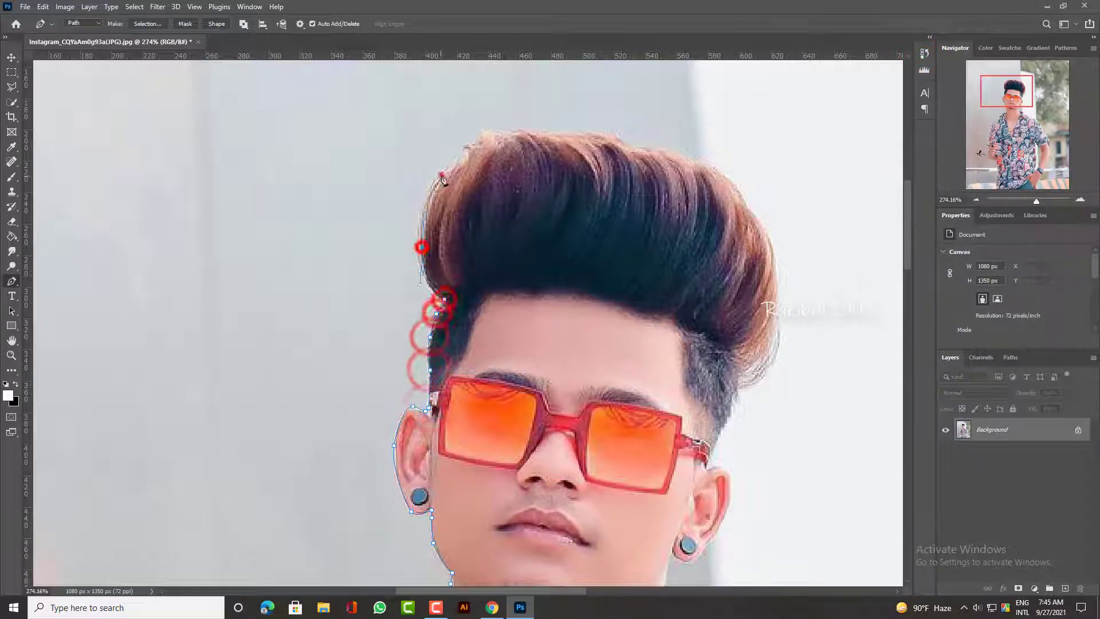
left_click(483, 138)
left_click(569, 132)
left_click(661, 153)
left_click(753, 204)
left_click(778, 350)
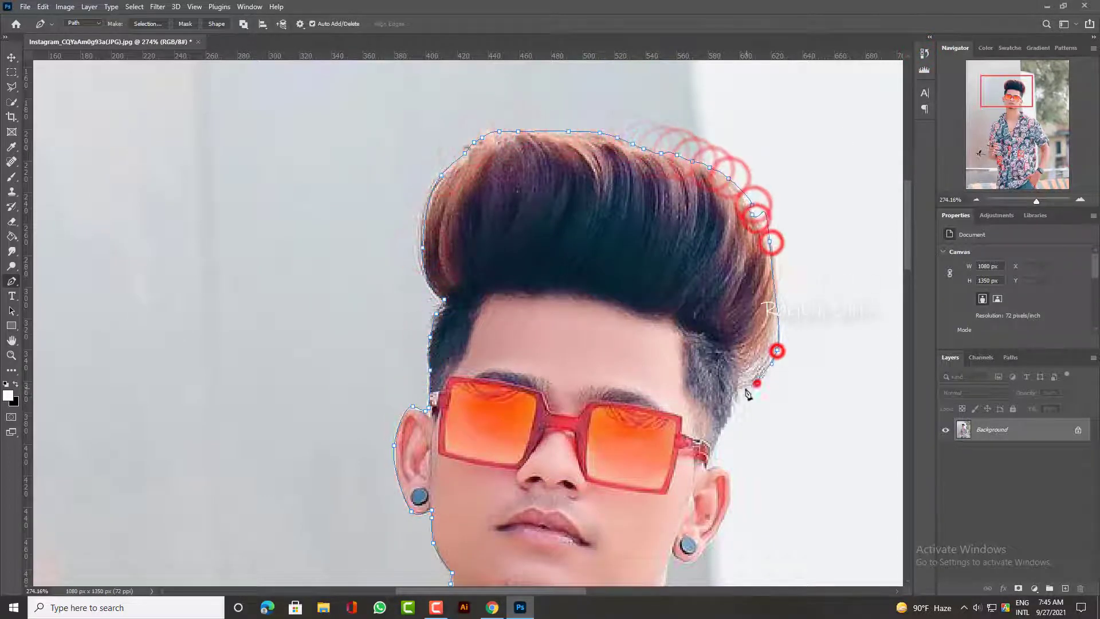
left_click(758, 382)
left_click(731, 418)
left_click(718, 439)
Step: Trace around the right ear and earring and down the neck
left_click_drag(728, 471, 731, 483)
left_click_drag(727, 520, 662, 332)
left_click(660, 327)
left_click(640, 359)
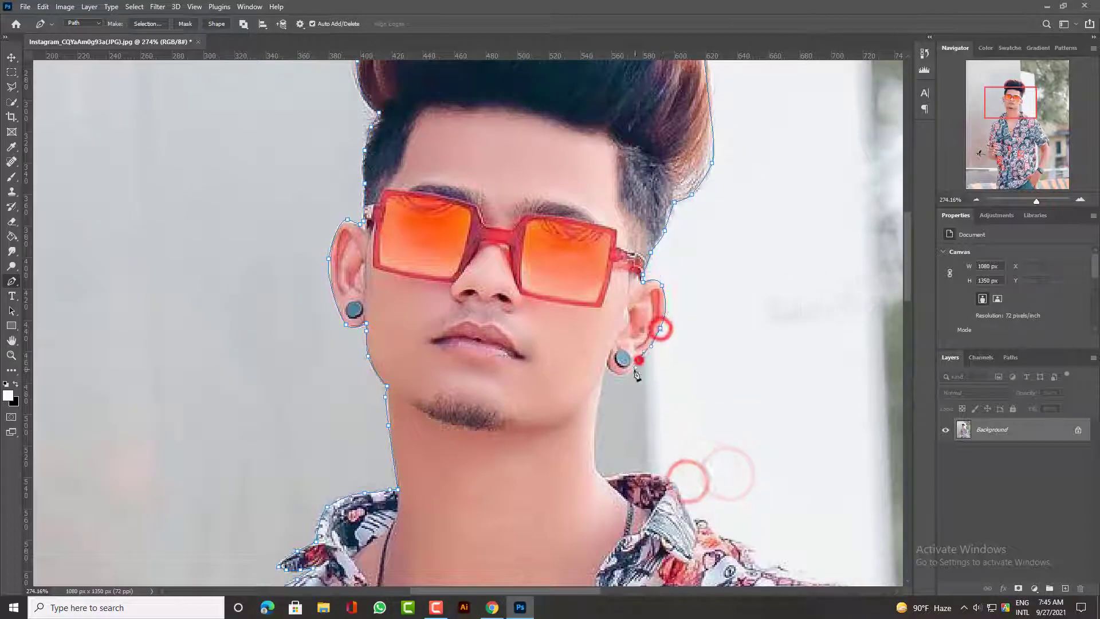
left_click(608, 362)
left_click(597, 400)
left_click(597, 471)
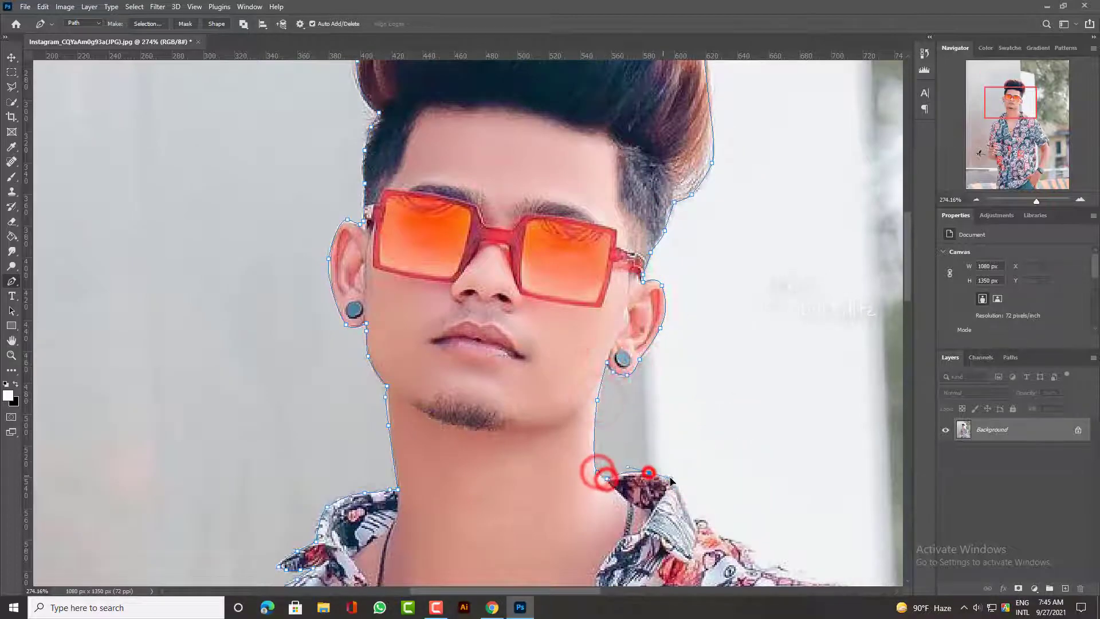
Step: Continue the path along the shirt collar and right shoulder
left_click_drag(602, 470, 398, 266)
left_click(480, 305)
left_click(503, 321)
left_click(517, 335)
left_click(547, 352)
left_click(600, 373)
left_click(651, 400)
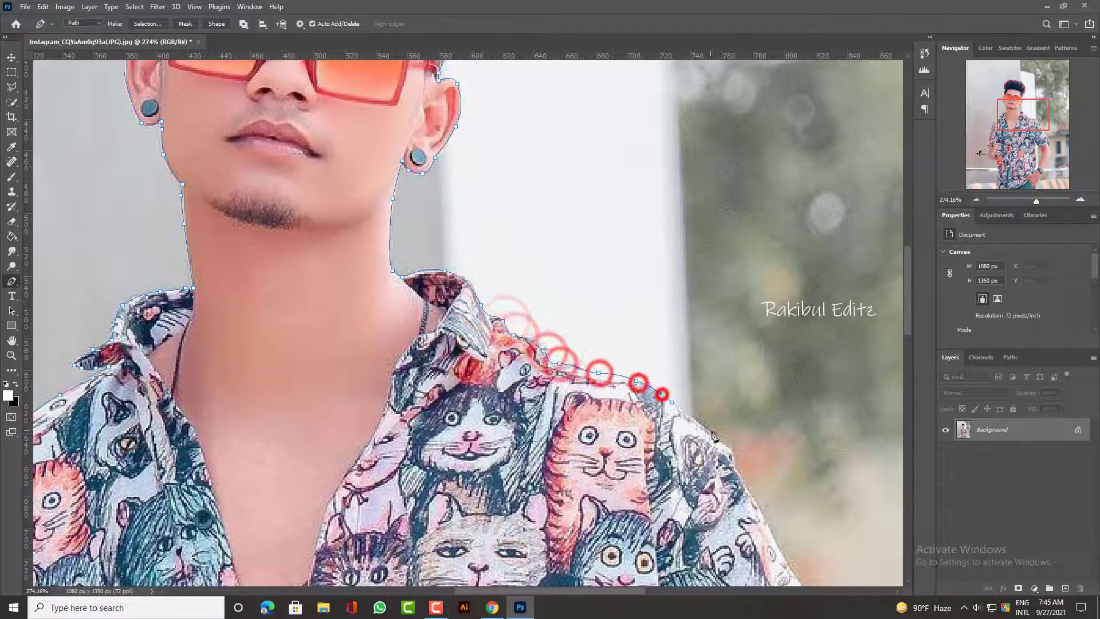
Step: Trace down the sleeve edge and around the sleeve end
left_click_drag(712, 432, 414, 181)
left_click(435, 200)
left_click(465, 264)
left_click(494, 317)
left_click_drag(515, 356, 418, 140)
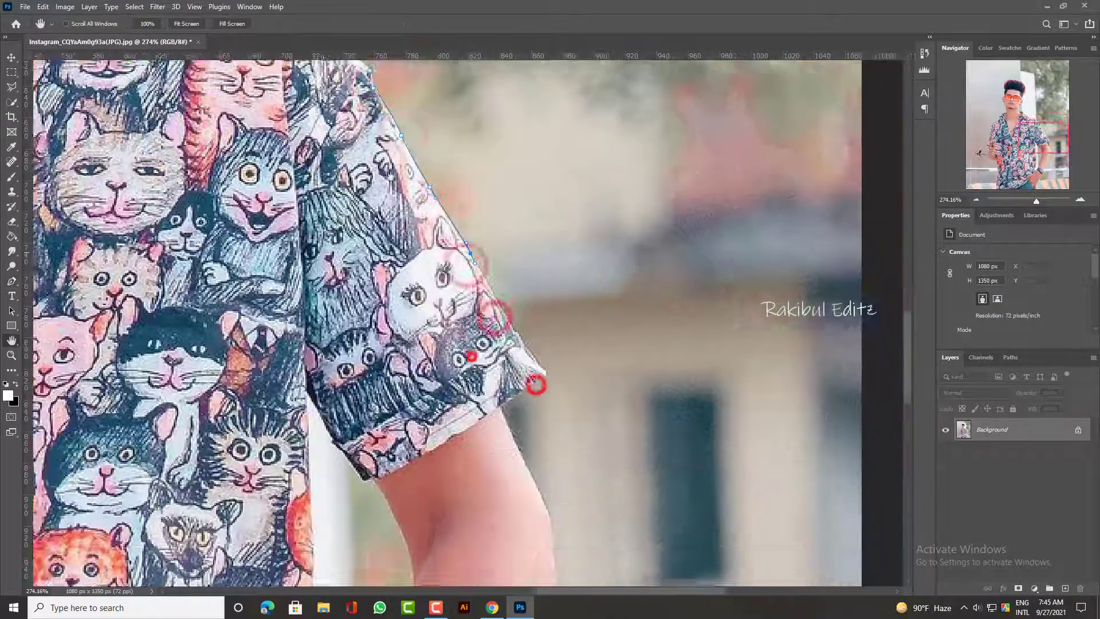
left_click(471, 224)
left_click(485, 247)
left_click(509, 281)
left_click(488, 302)
left_click(470, 322)
Step: Trace down the right arm and forearm past the watch
left_click_drag(480, 346, 437, 145)
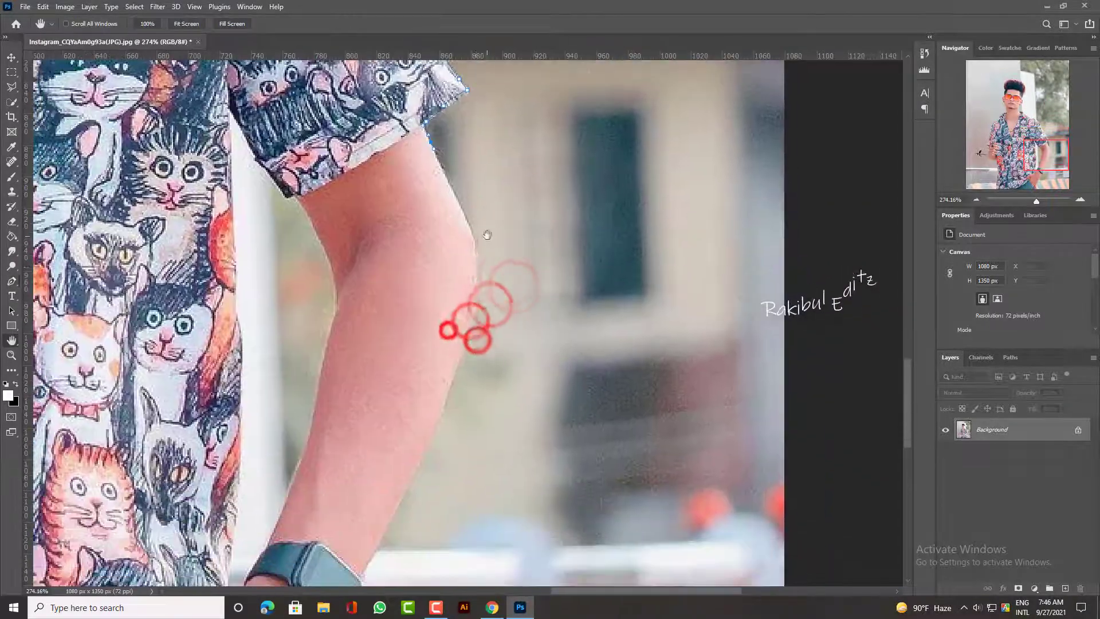
left_click(475, 266)
left_click(459, 362)
left_click(427, 452)
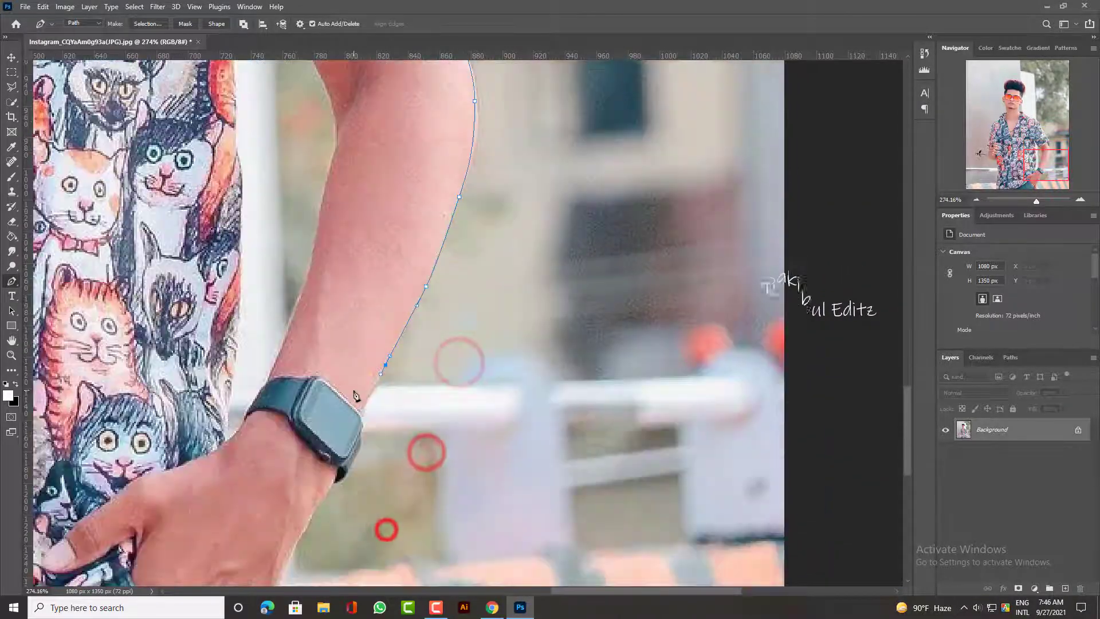
left_click_drag(389, 530, 389, 319)
left_click(385, 319)
left_click(358, 365)
left_click(356, 410)
Step: Finish the path down the edge of the pocketed hand
left_click_drag(340, 440, 416, 251)
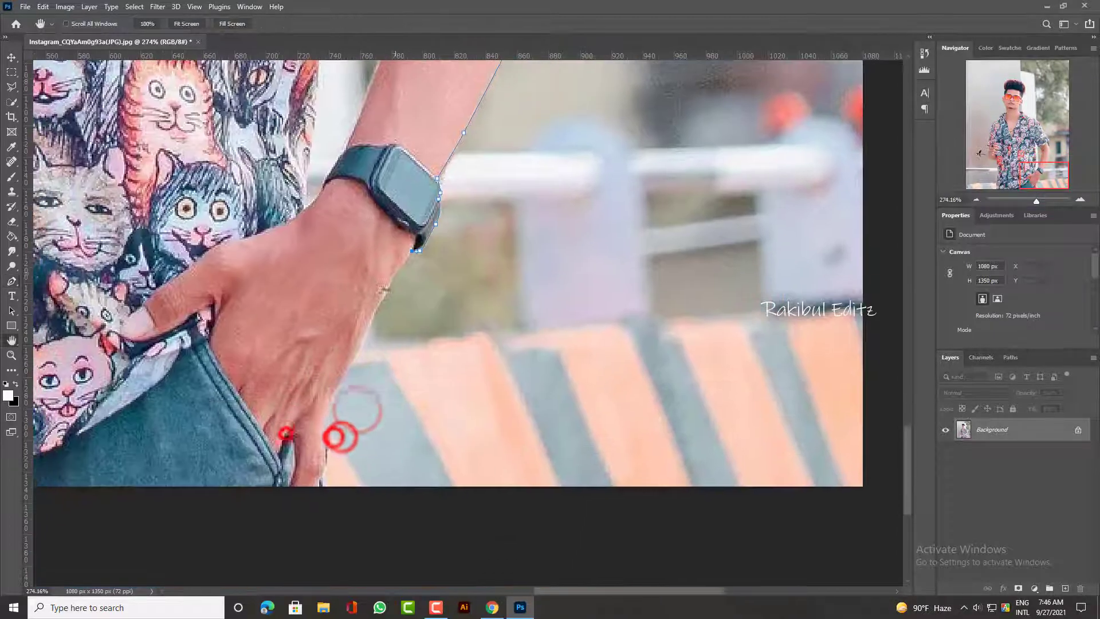
left_click(394, 270)
left_click(371, 317)
left_click(358, 347)
left_click(334, 391)
left_click_drag(327, 451, 327, 399)
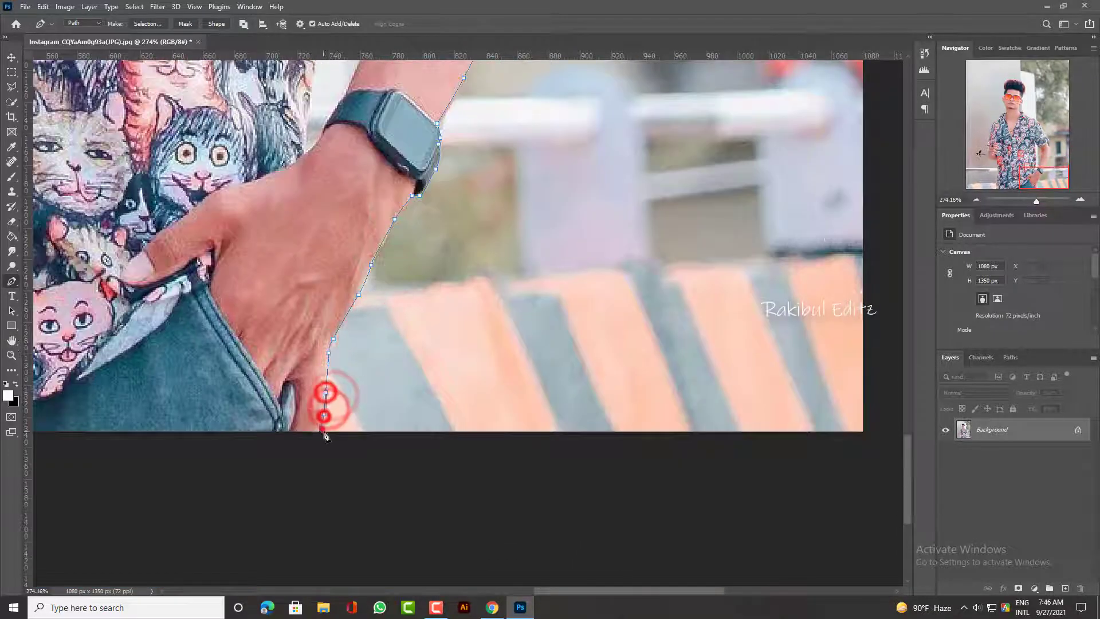
scroll(319, 401, "down", 5)
Step: Turn the outline path into a selection and zoom in on the arm gap
right_click(343, 319)
left_click(361, 346)
left_click(609, 159)
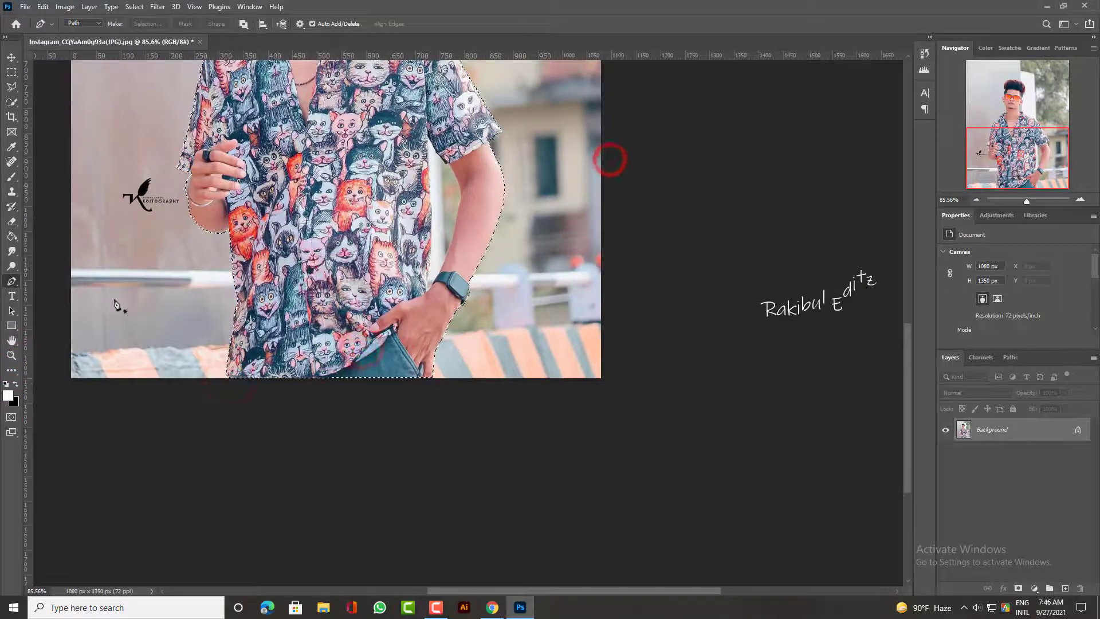
scroll(445, 192, "up", 5)
left_click_drag(412, 430, 429, 409)
Step: Trace a closed pen path around the gap between the arm and shirt
left_click(429, 394)
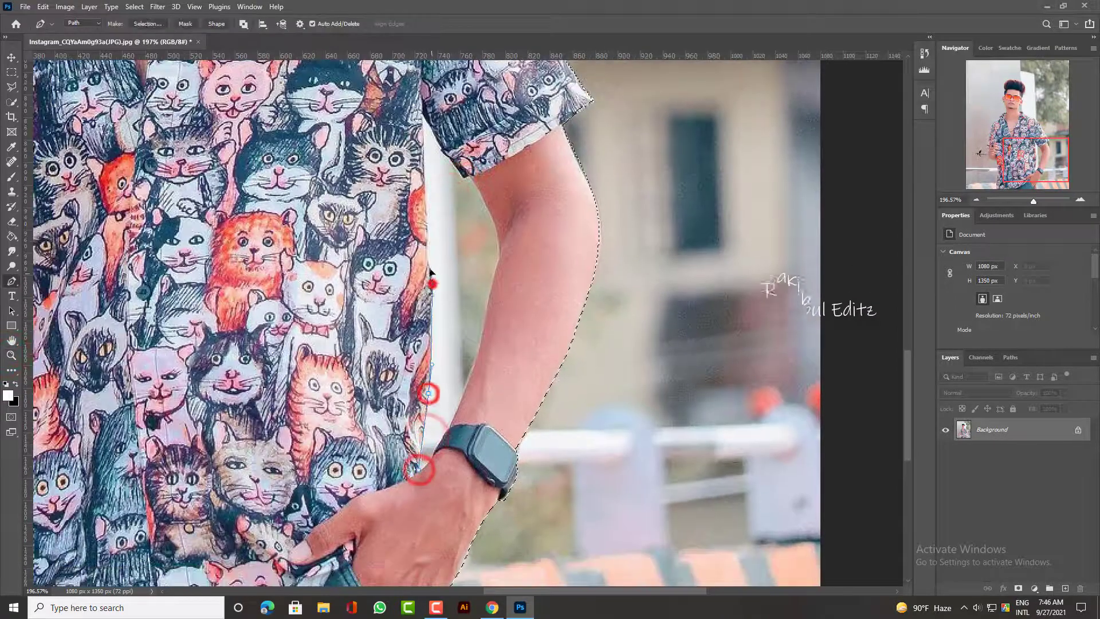
left_click(431, 283)
left_click(425, 196)
left_click(423, 115)
left_click(440, 148)
left_click(463, 177)
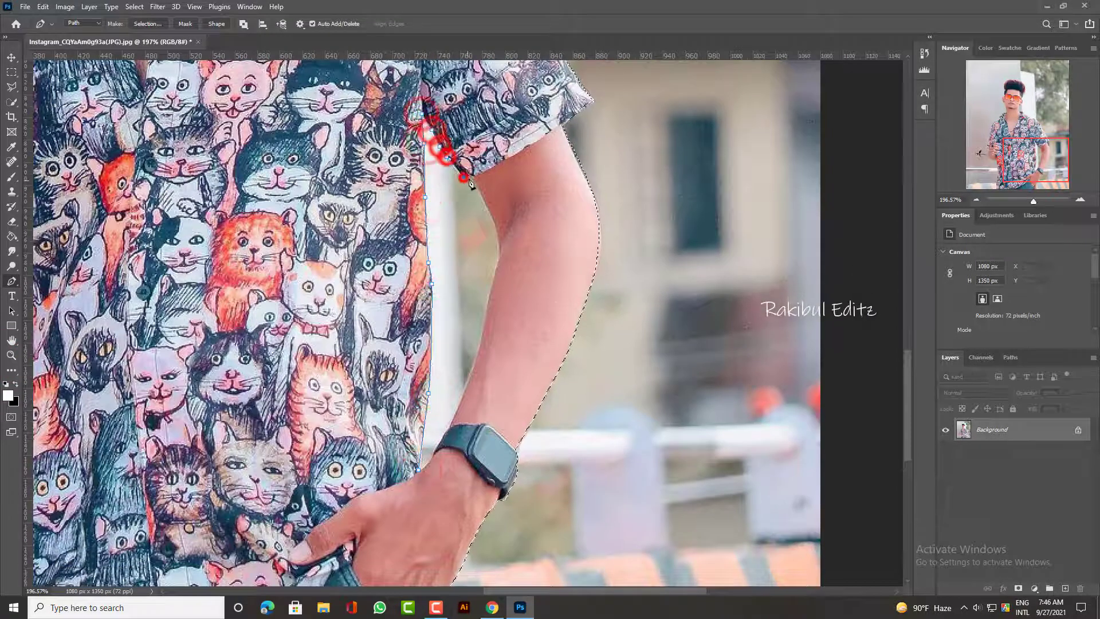
left_click(493, 219)
left_click(498, 262)
left_click(486, 317)
left_click(469, 375)
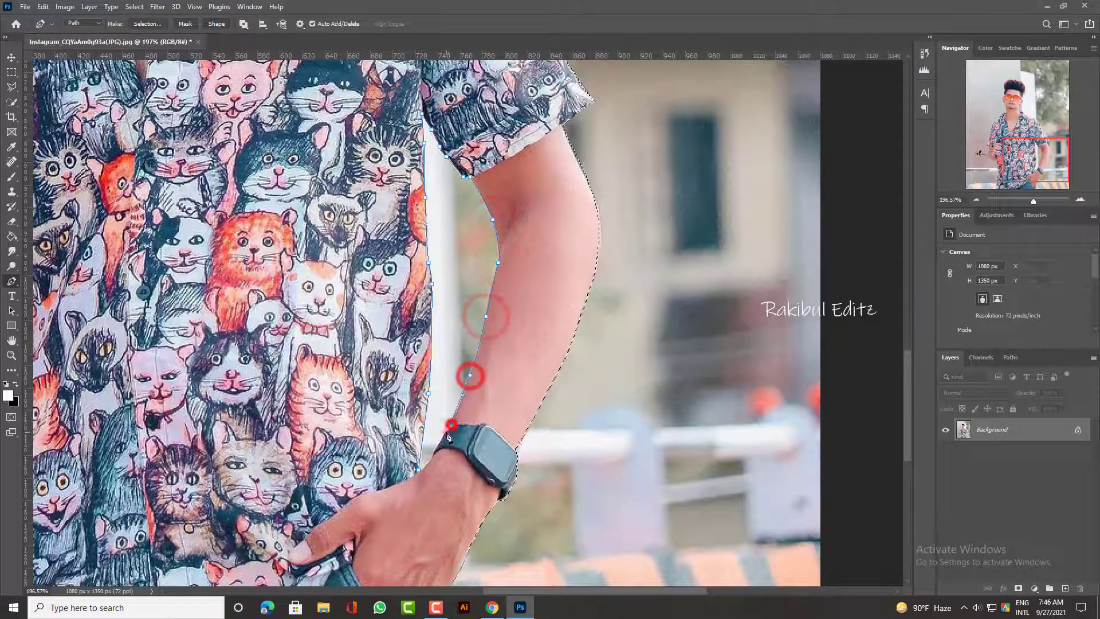
left_click(450, 424)
left_click(418, 470)
Step: Subtract the arm-gap path from the selection via Make Selection
right_click(469, 315)
left_click(498, 319)
left_click(473, 251)
left_click(595, 163)
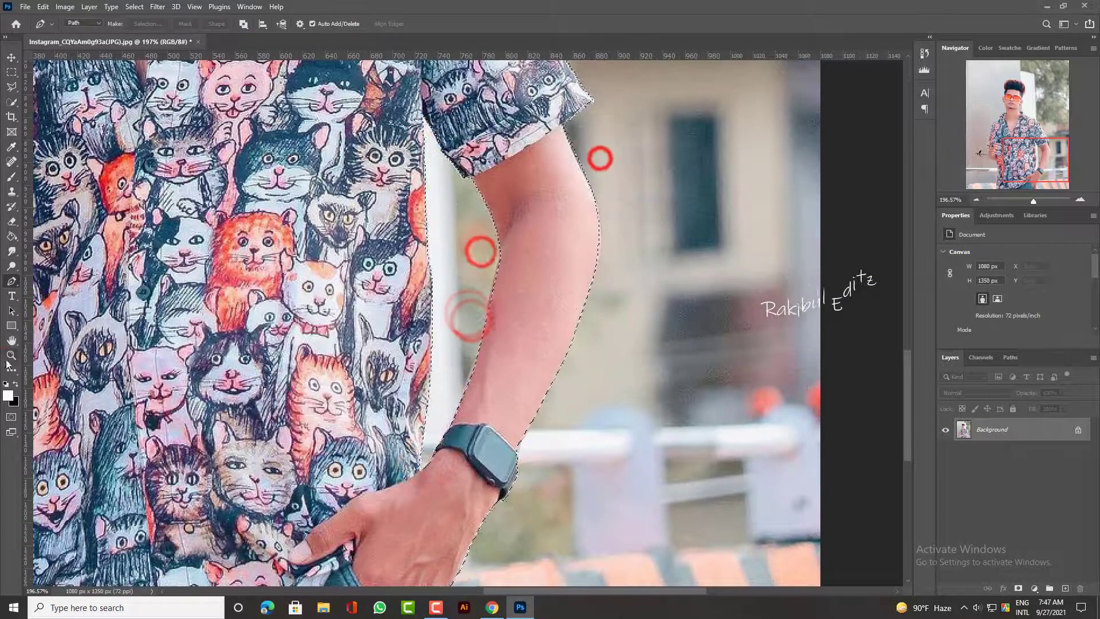
Step: Fit the photo in the window and duplicate the Background layer
key("z")
left_click(401, 210, "alt")
key("ctrl+0")
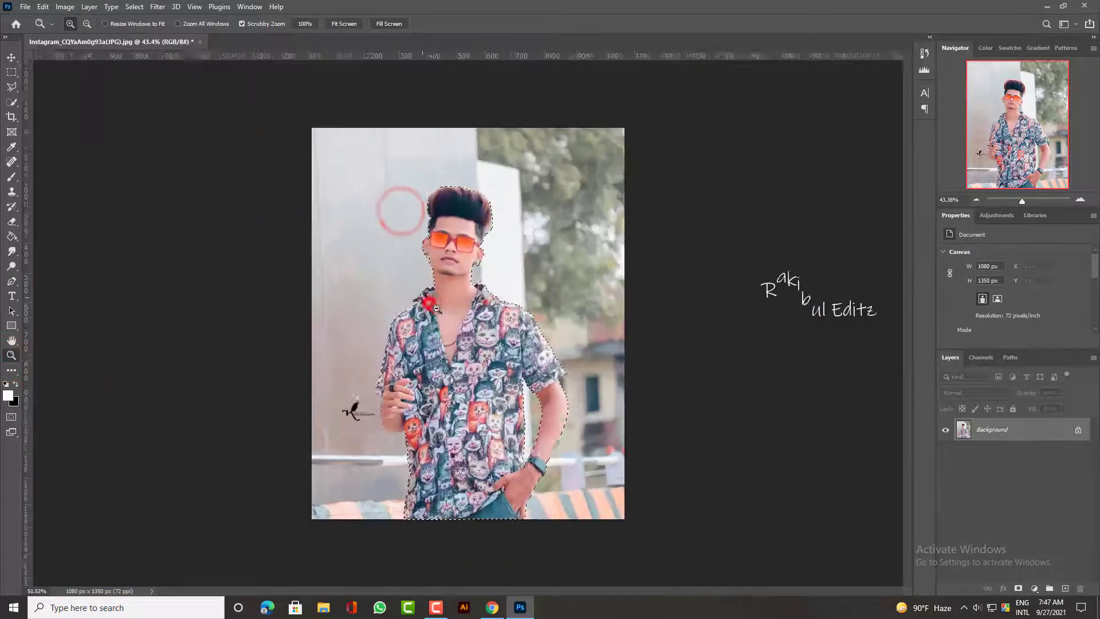
left_click_drag(1031, 432, 1065, 588)
Step: In Select and Mask, paint the left and right hair edges with the Refine Edge Brush
left_click(11, 96)
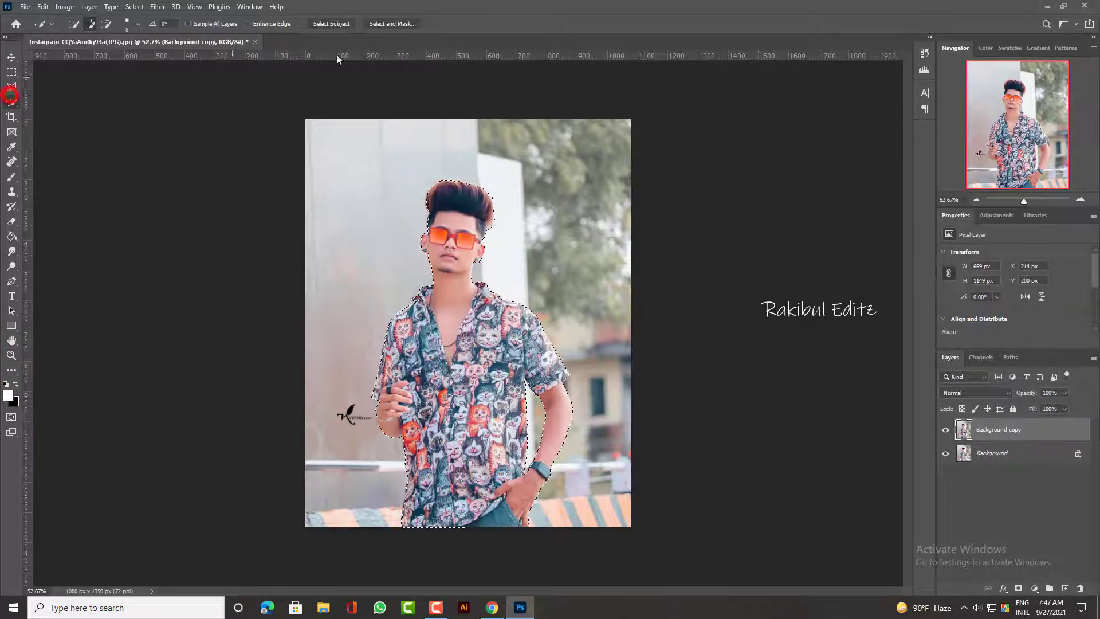
left_click(385, 24)
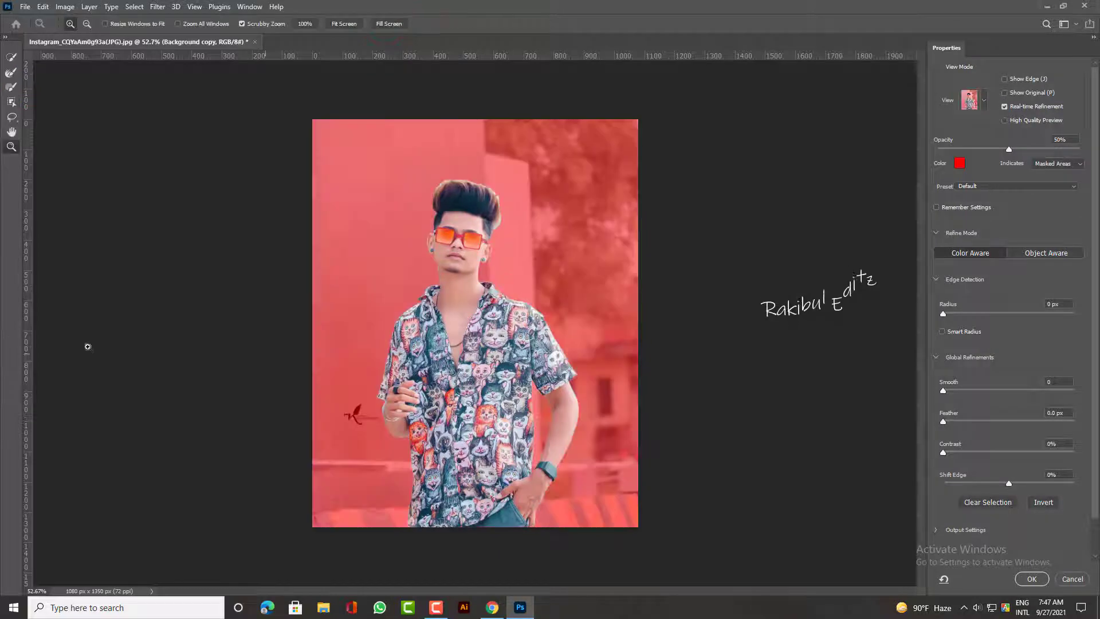
left_click(472, 200)
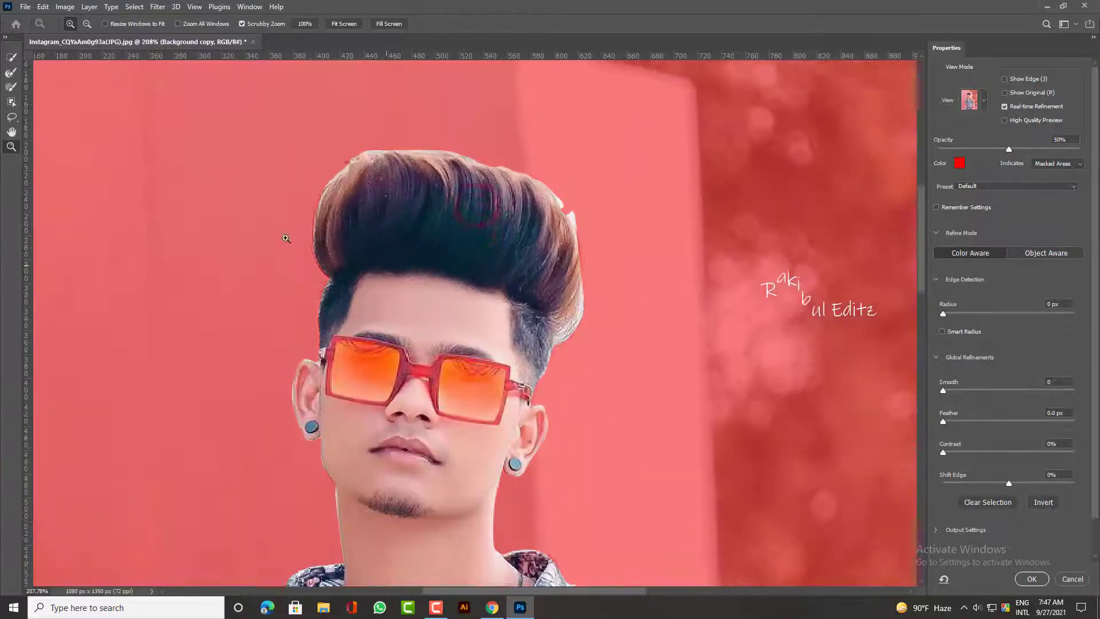
left_click(11, 73)
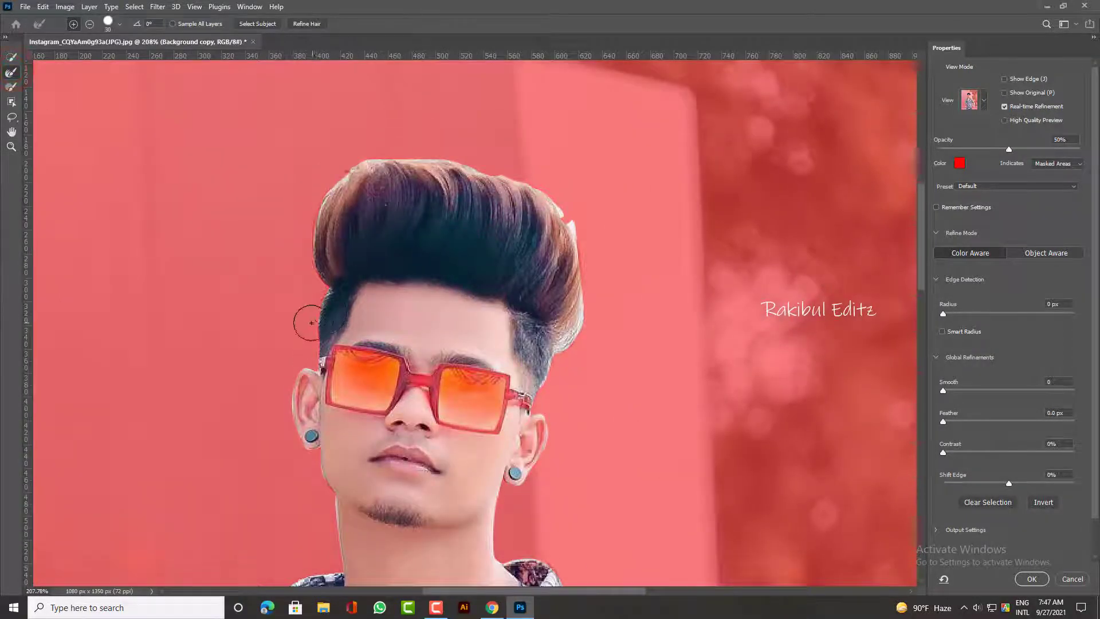
left_click_drag(324, 289, 346, 172)
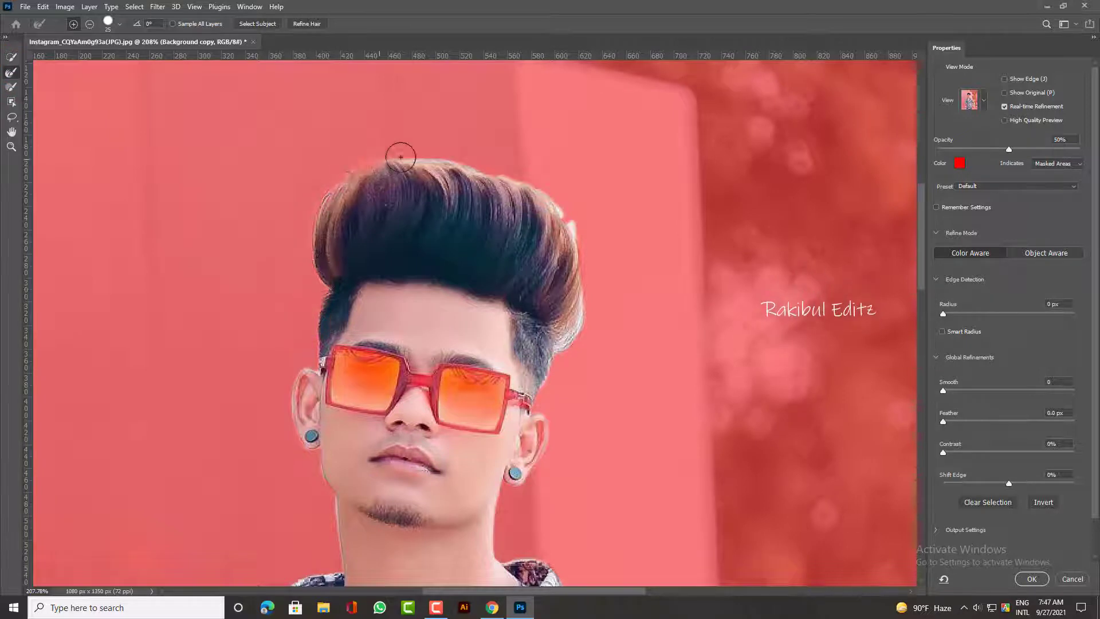
left_click_drag(561, 212, 587, 308)
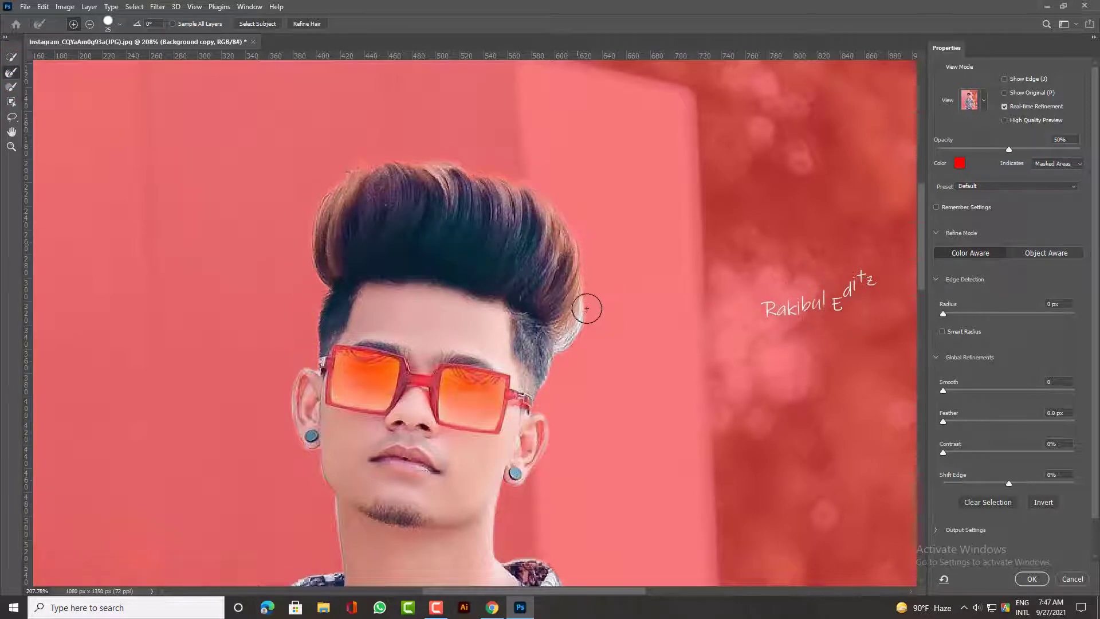
Step: Zoom out to the whole photo and accept the refined selection
scroll(663, 459, "down", 1)
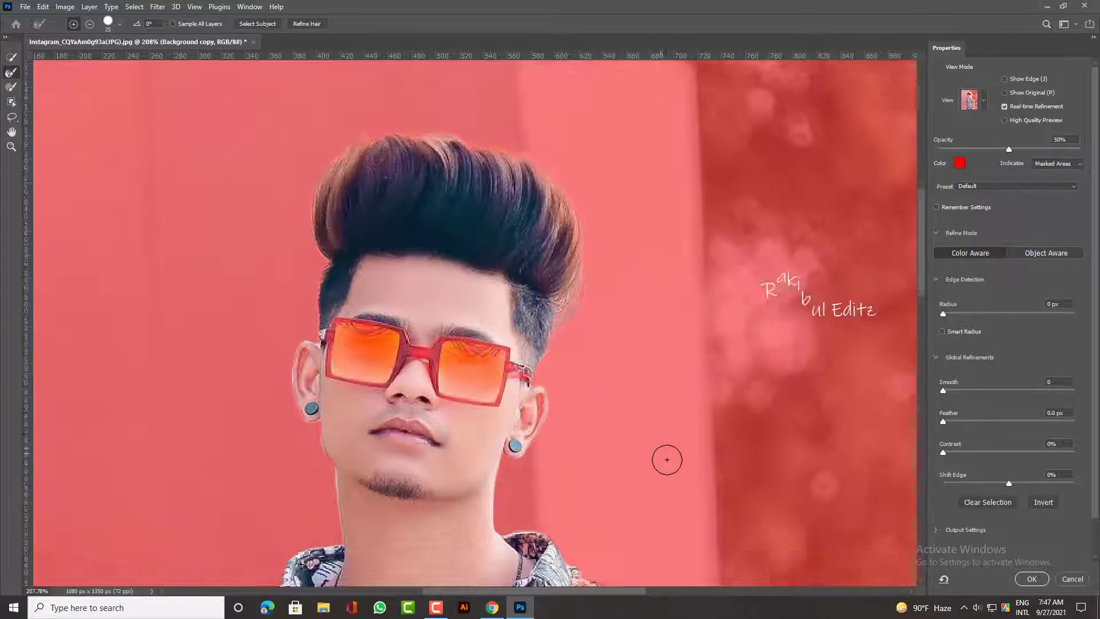
scroll(663, 459, "down", 2)
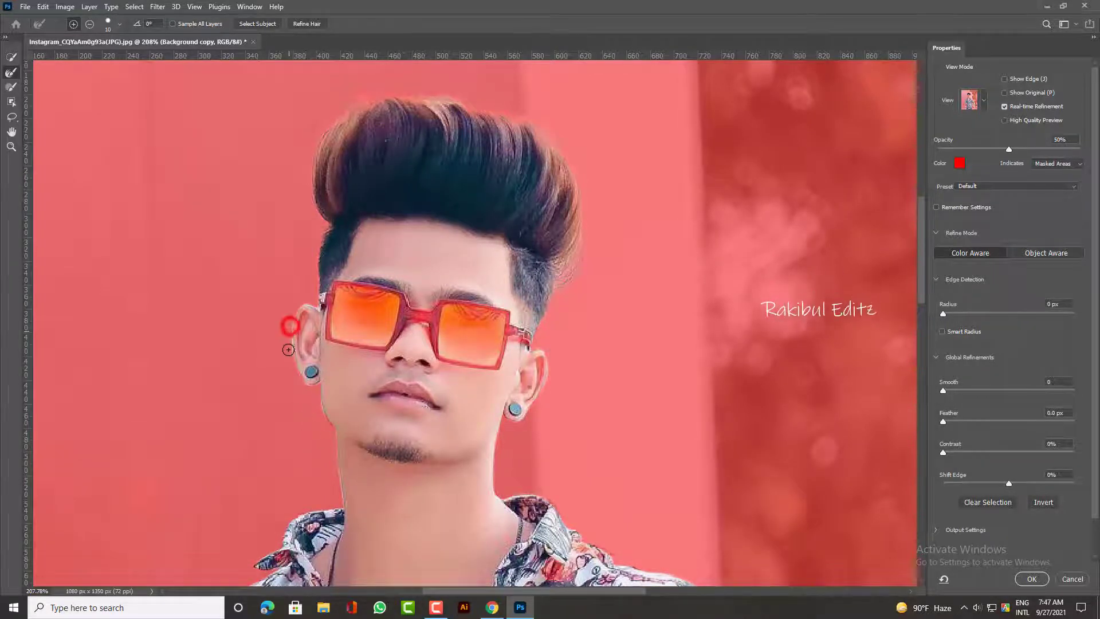
left_click(11, 148)
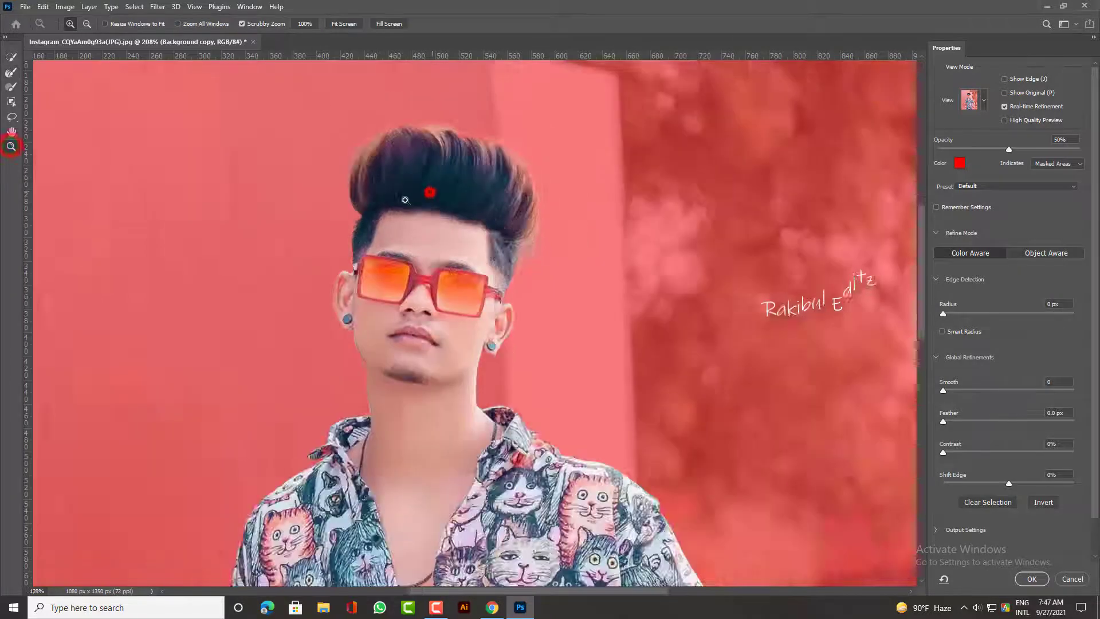
left_click_drag(573, 372, 602, 405)
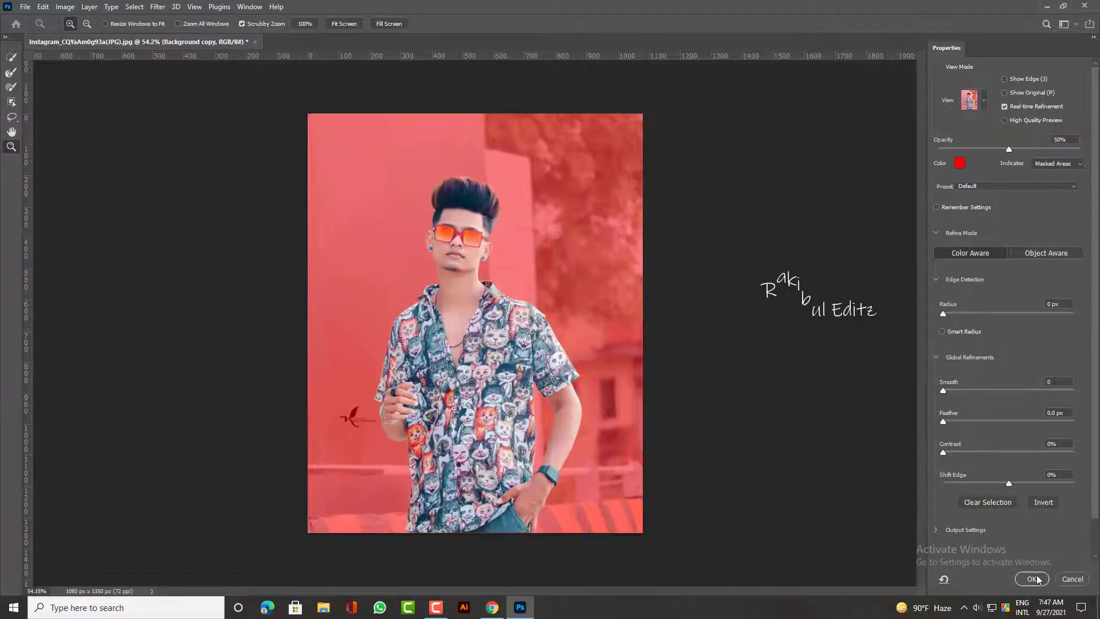
left_click(1037, 579)
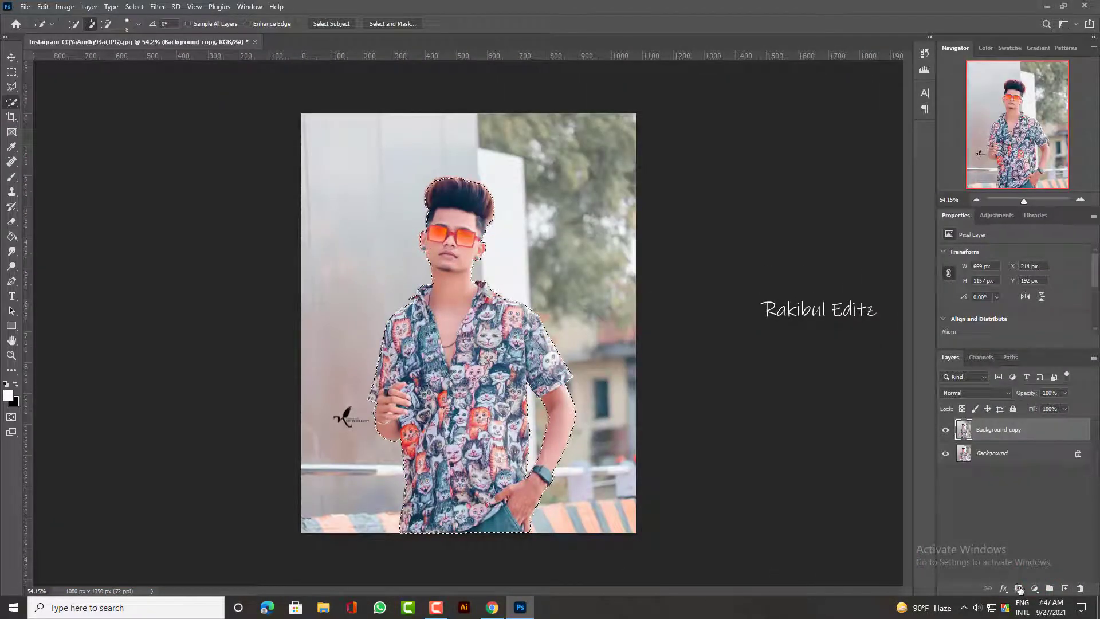
Step: Mask the Background copy to the man, apply the mask, and hide Background
left_click(1019, 589)
right_click(987, 432)
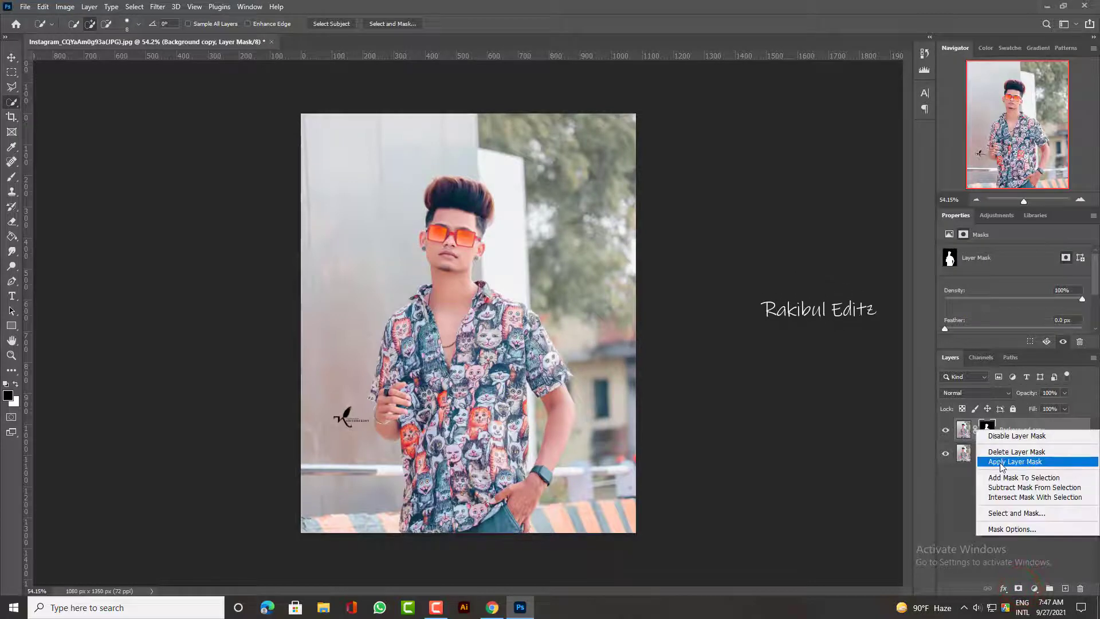
left_click(999, 461)
left_click(944, 454)
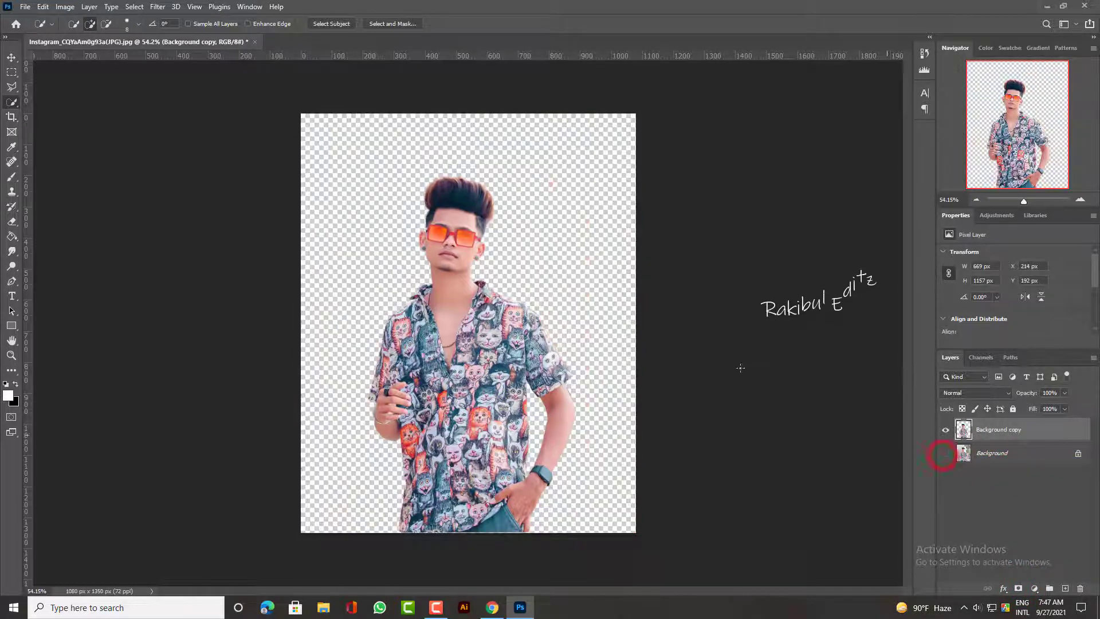
Step: Scale the cut-out to 93.77% and shift it 57 px right
left_click(11, 355)
mouse_move(456, 177)
left_mouse_down()
mouse_move(467, 264)
mouse_move(482, 275)
left_mouse_up()
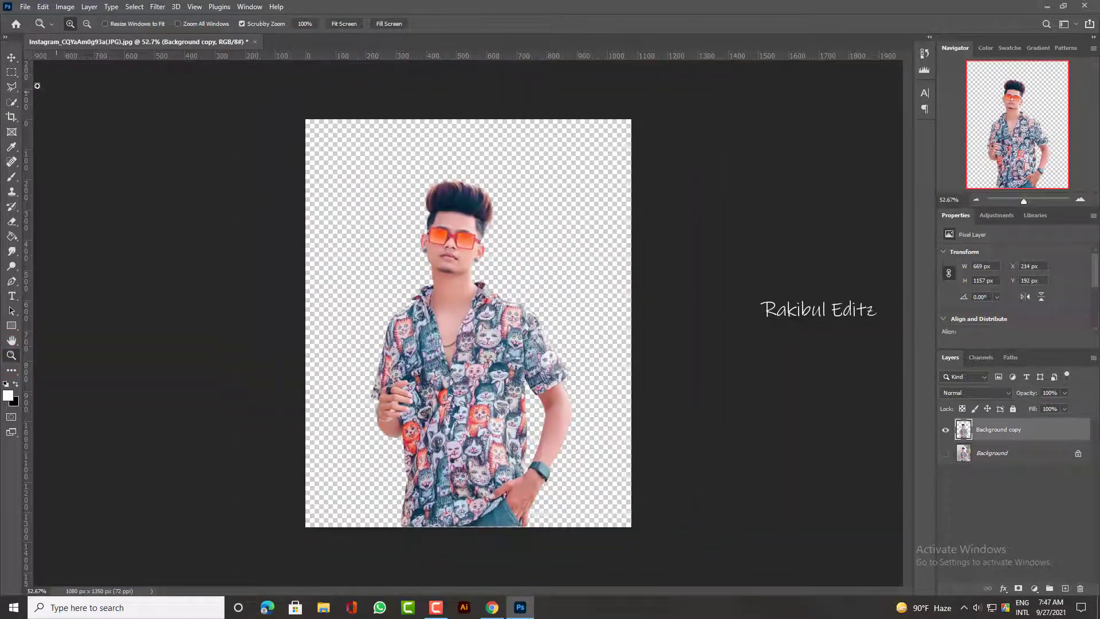
left_click(11, 57)
left_click(468, 177)
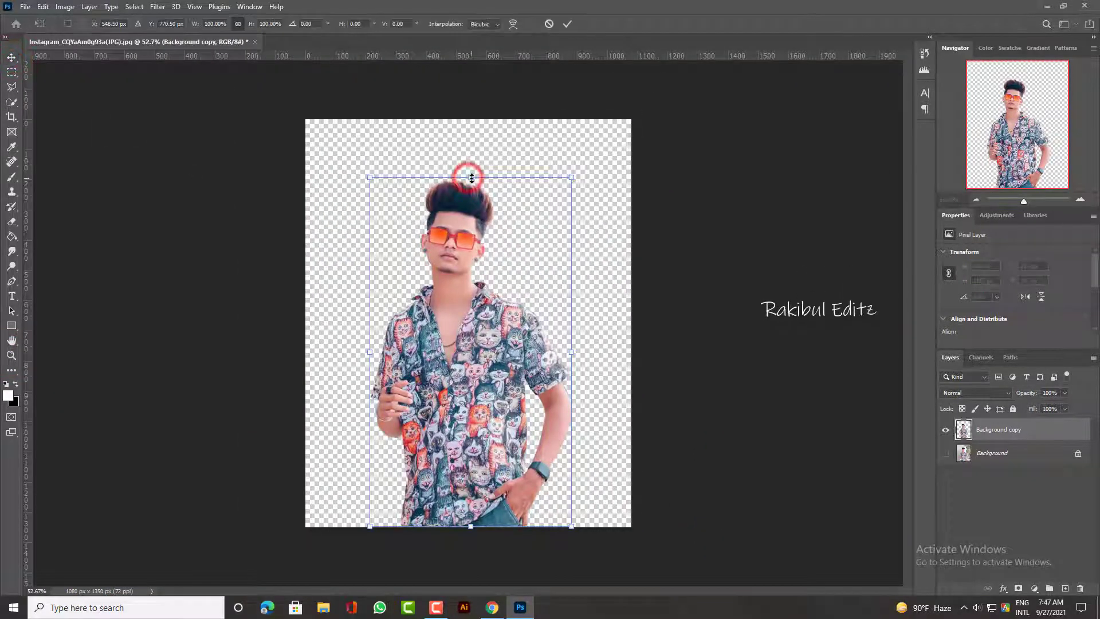
left_click_drag(472, 178, 473, 199)
mouse_move(460, 311)
left_mouse_down()
mouse_move(492, 311)
mouse_move(483, 311)
left_mouse_up()
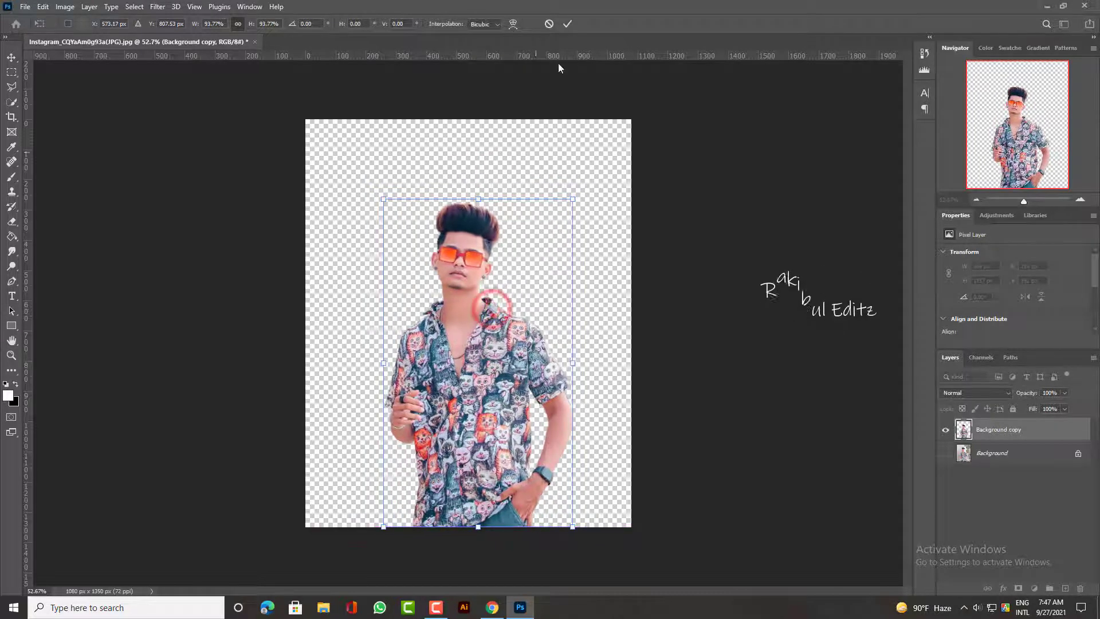
left_click(564, 25)
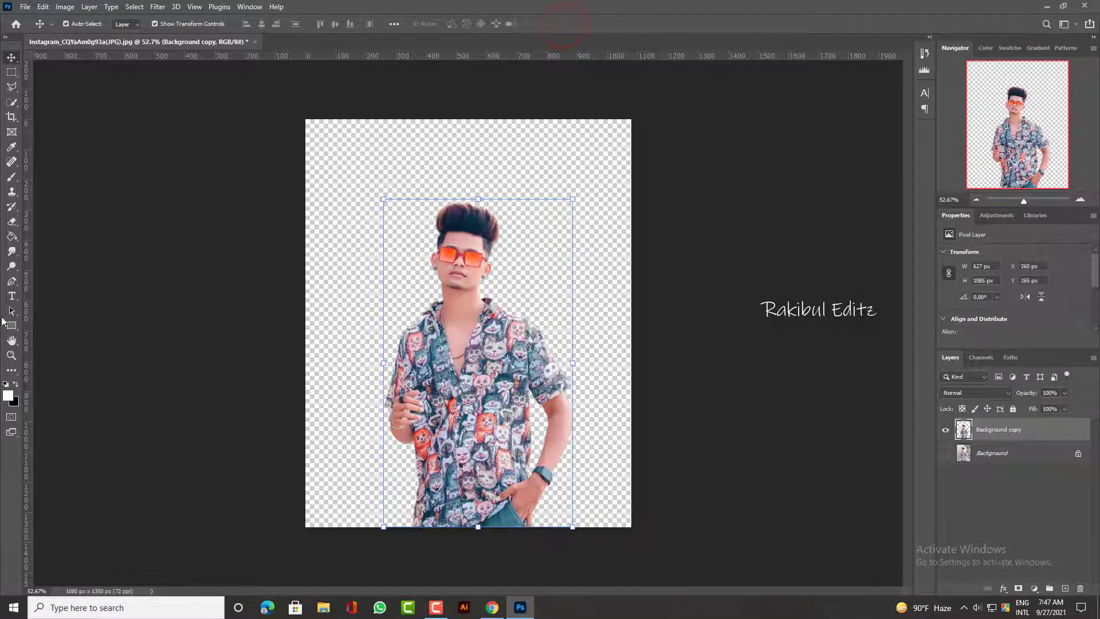
left_click(12, 355)
left_click_drag(476, 297, 229, 155)
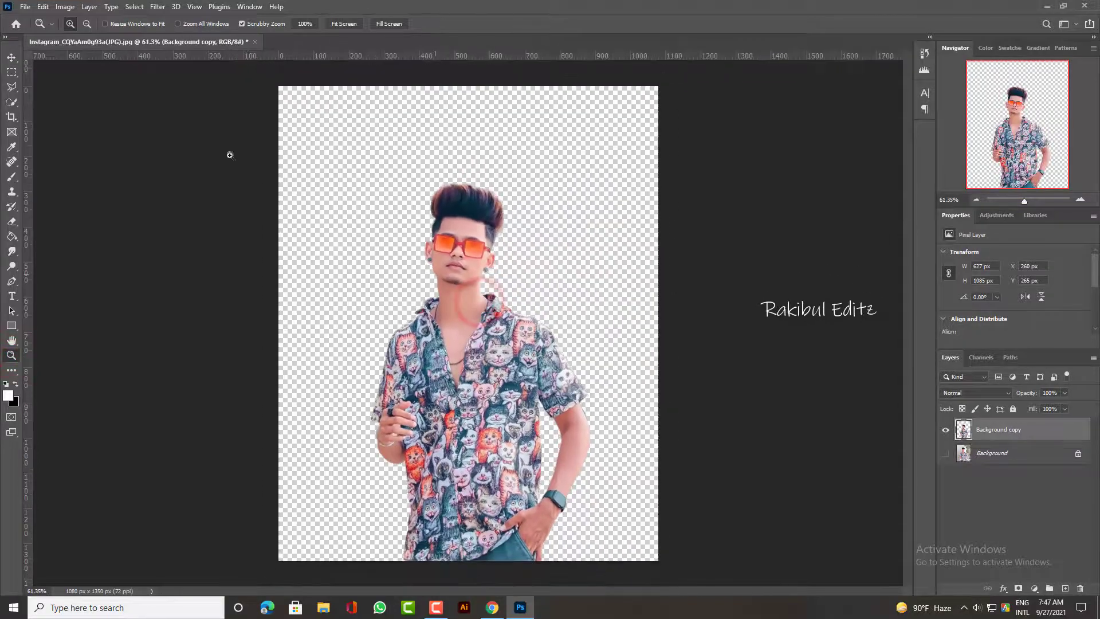
left_click(23, 6)
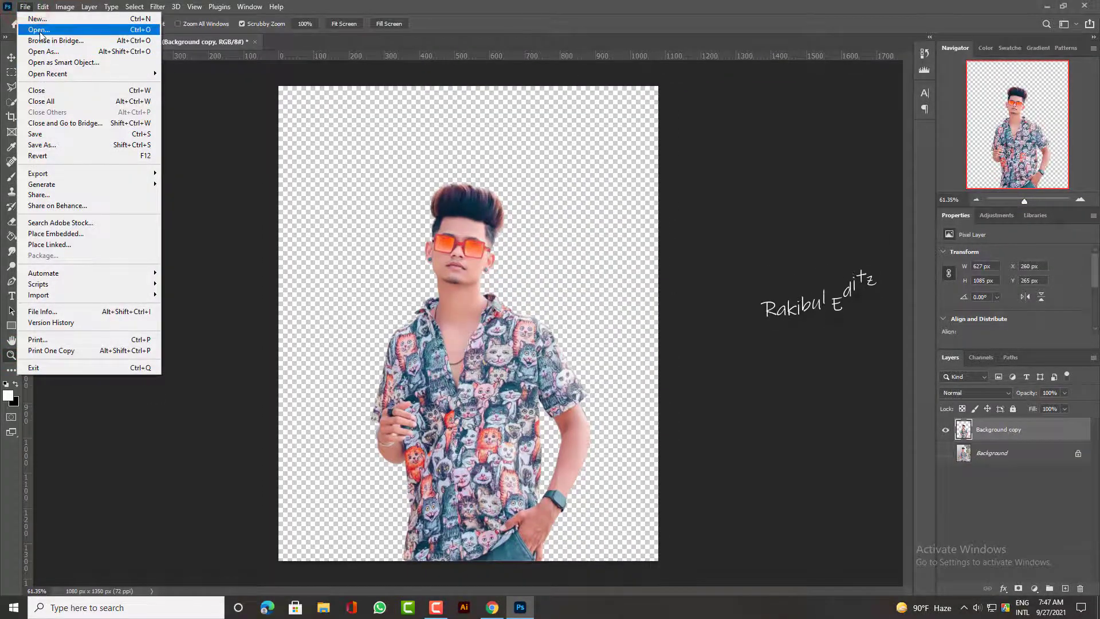
Step: Open the blurred street-building photo and place it as Layer 1 beneath the man cut-out
left_click(38, 29)
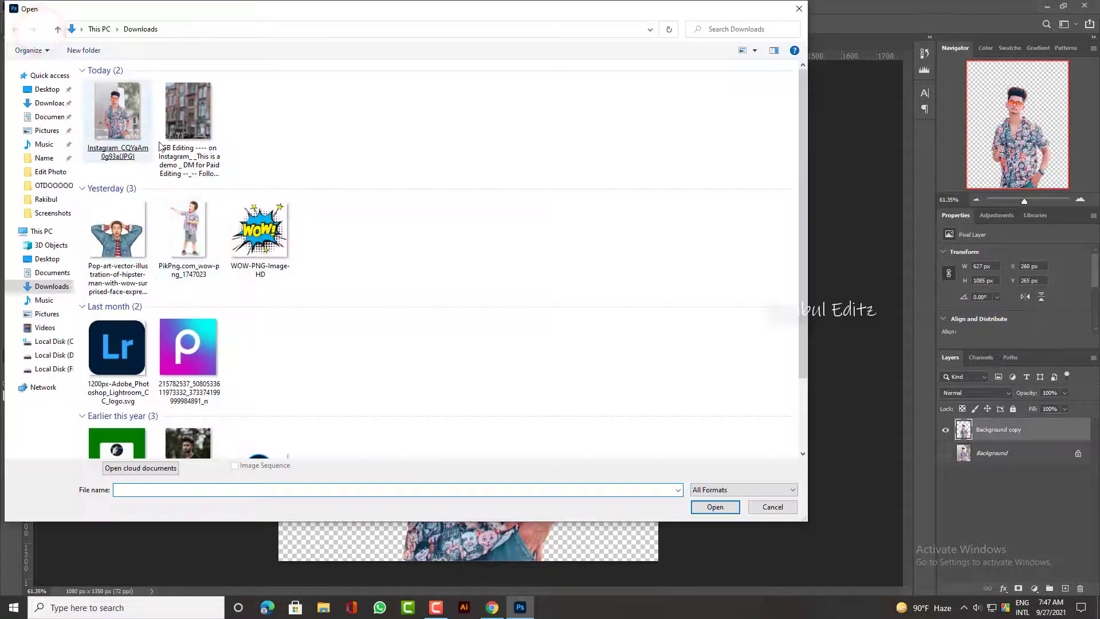
double_click(185, 136)
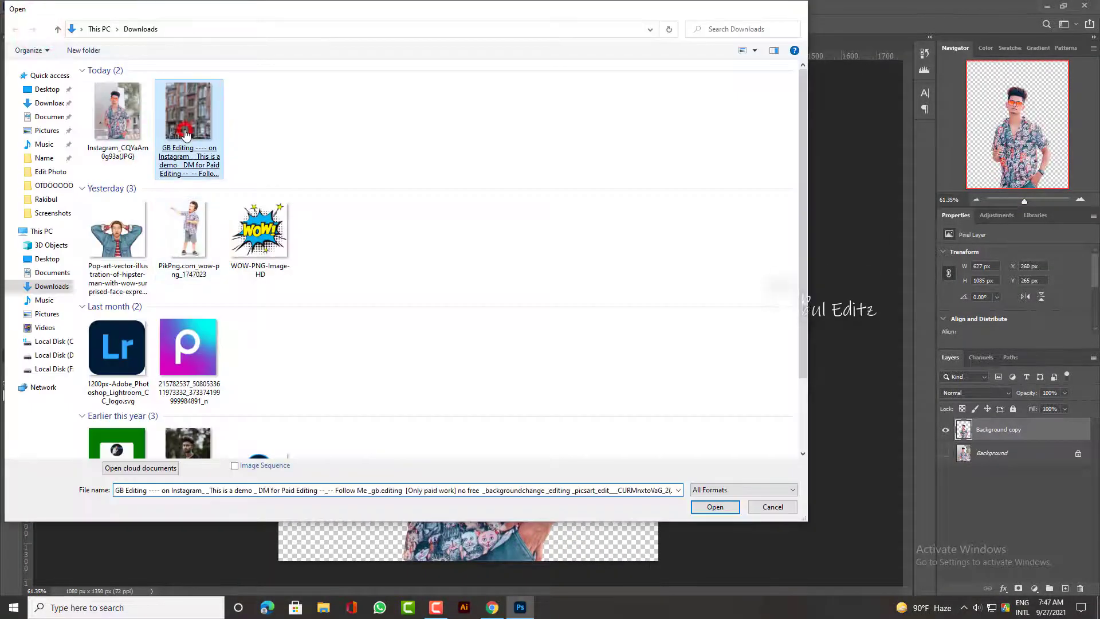
left_click(11, 57)
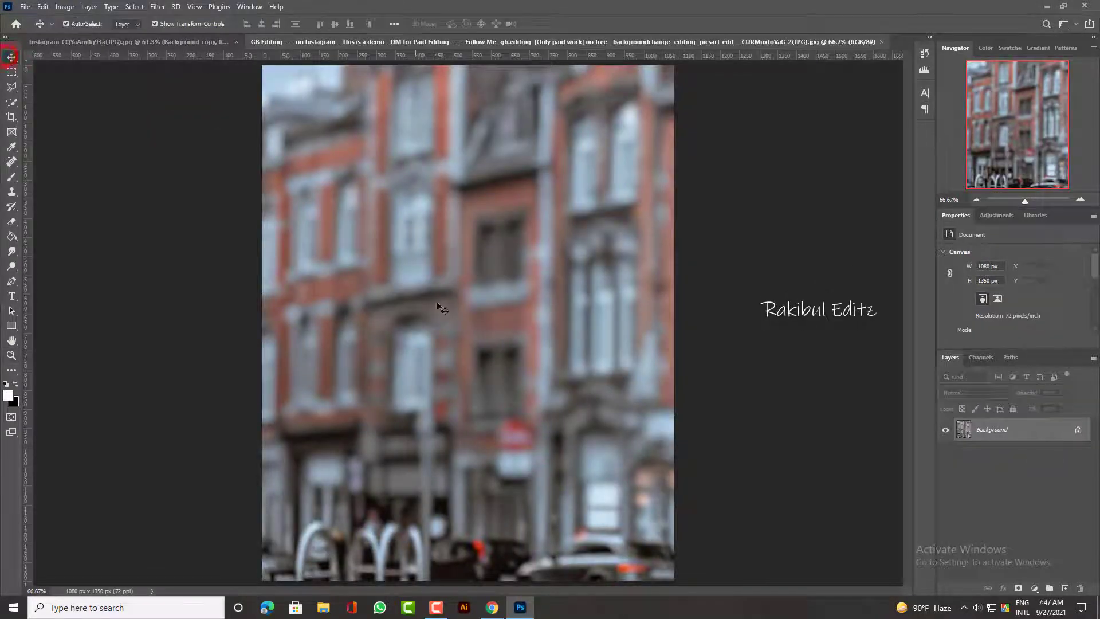
left_click_drag(198, 136, 289, 167)
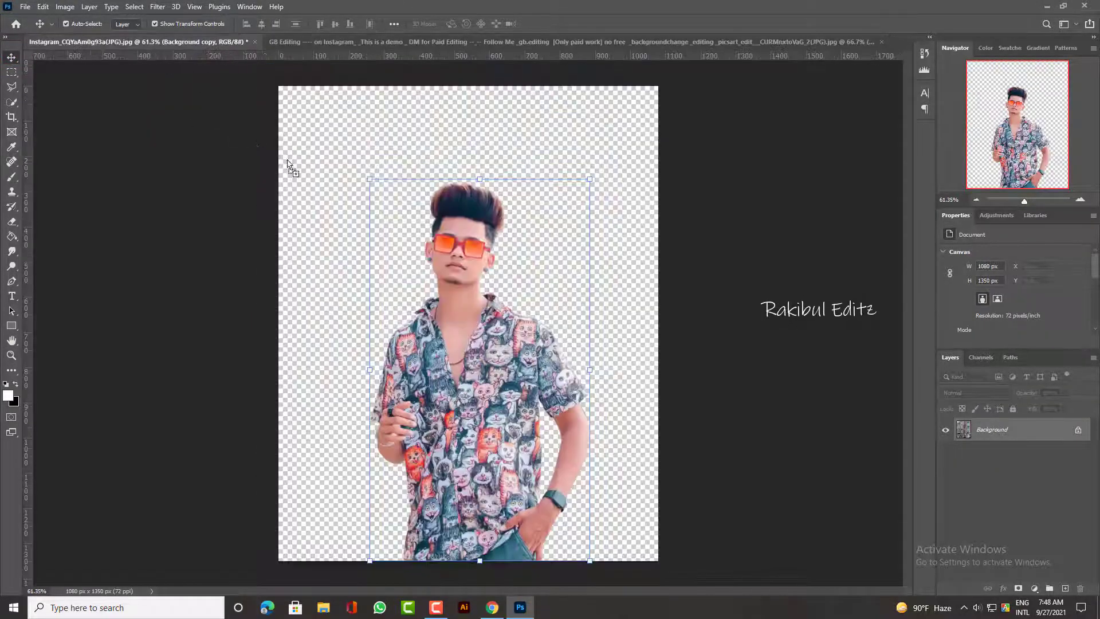
left_click_drag(404, 287, 404, 287)
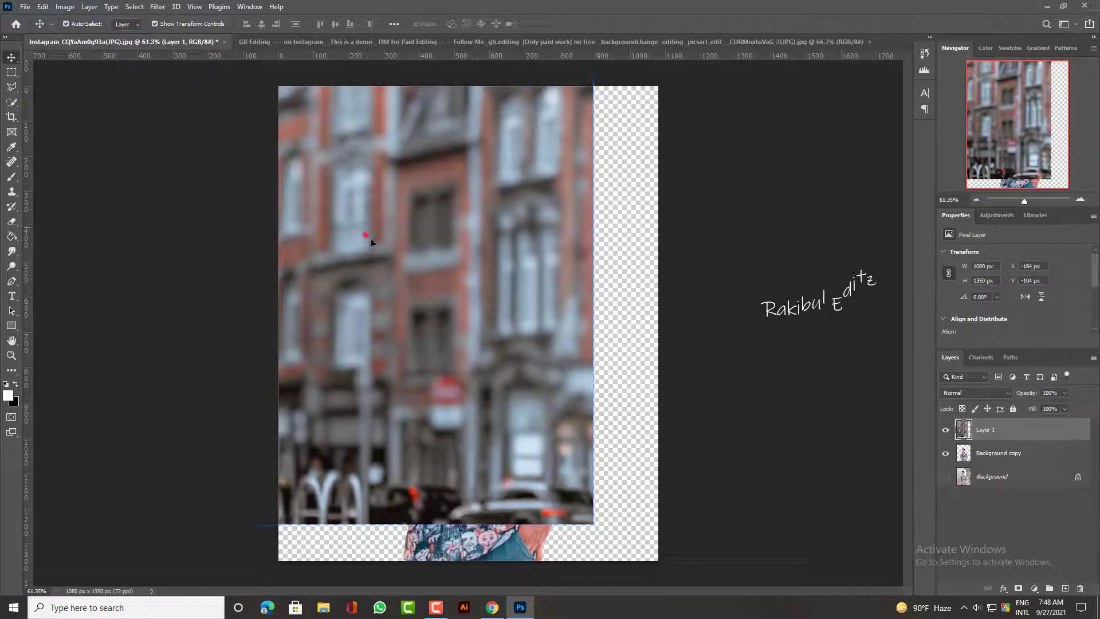
left_click_drag(361, 226, 425, 263)
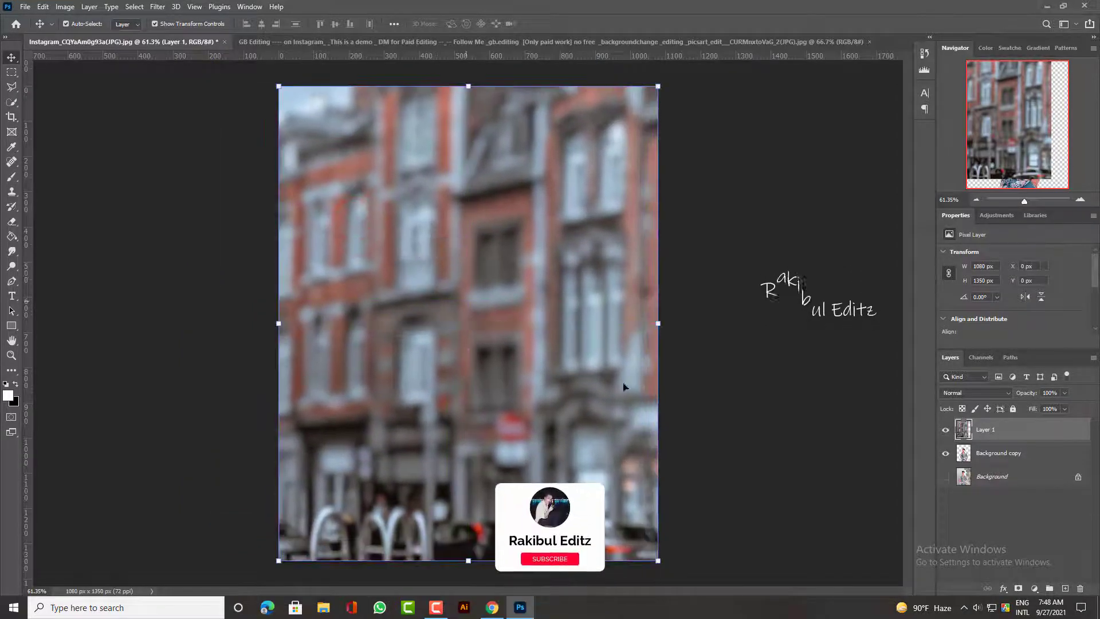
left_click_drag(1013, 436, 973, 458)
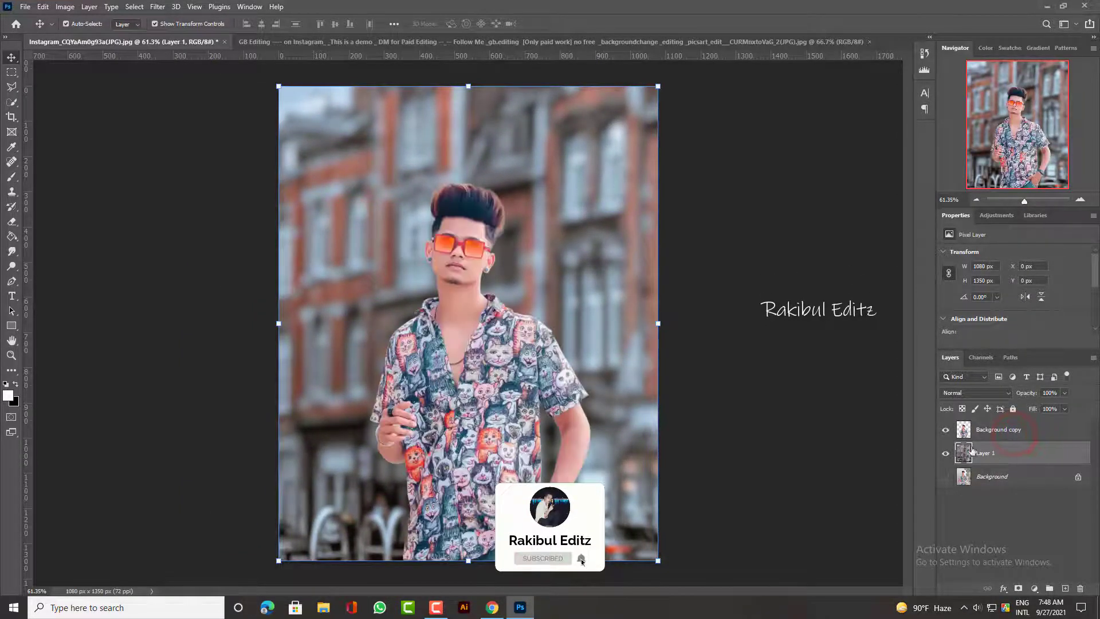
Step: Zoom out to see the whole photo and bring up the Filter menu
left_click(11, 355)
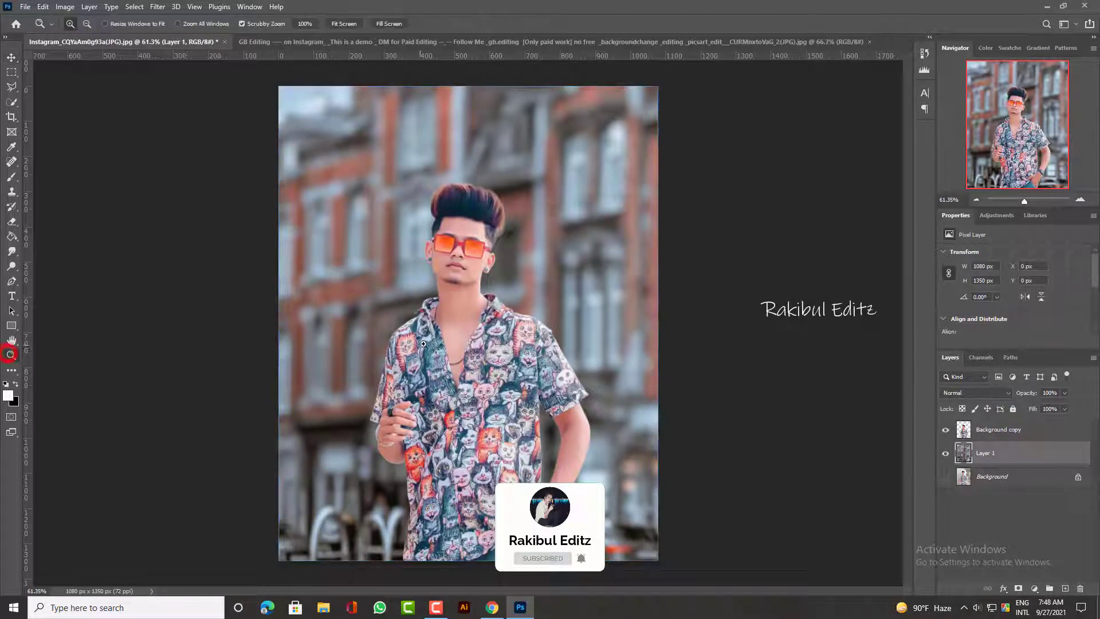
left_click_drag(226, 65, 218, 64)
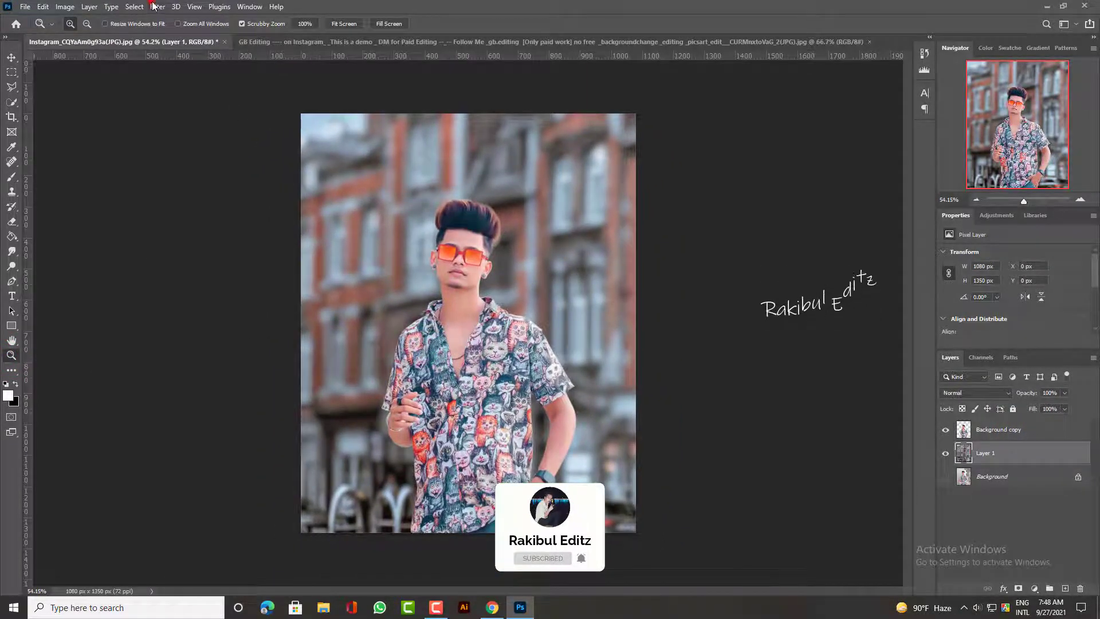
left_click(155, 6)
Step: Apply a 26 px Tilt-Shift blur with about 27% light bokeh, sharp band moved below the photo
mouse_move(193, 167)
left_click(324, 185)
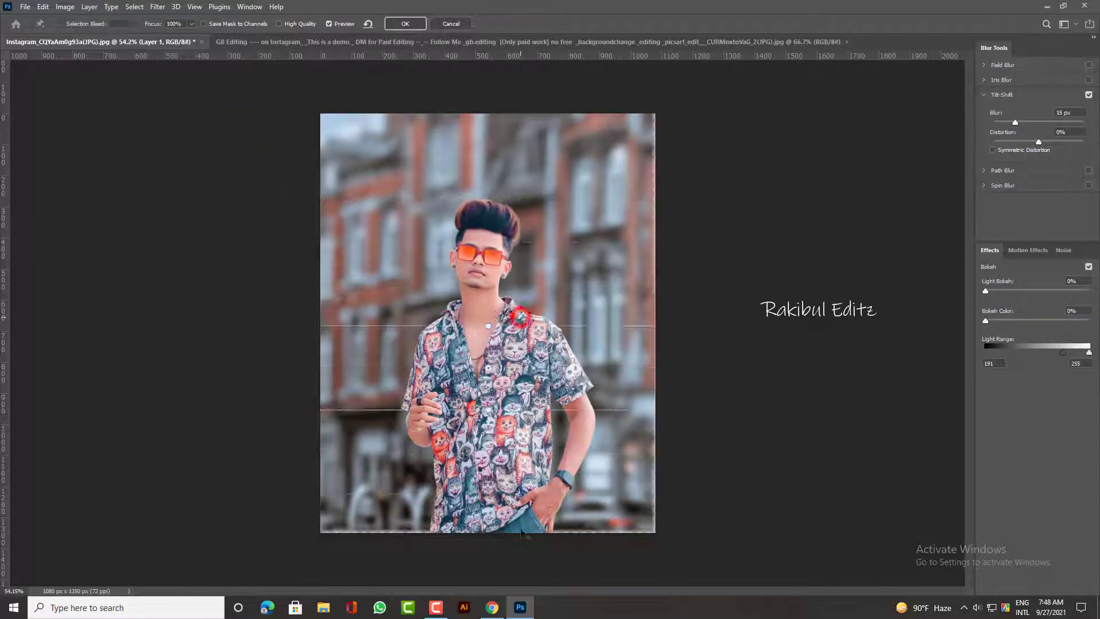
left_click_drag(488, 322, 484, 582)
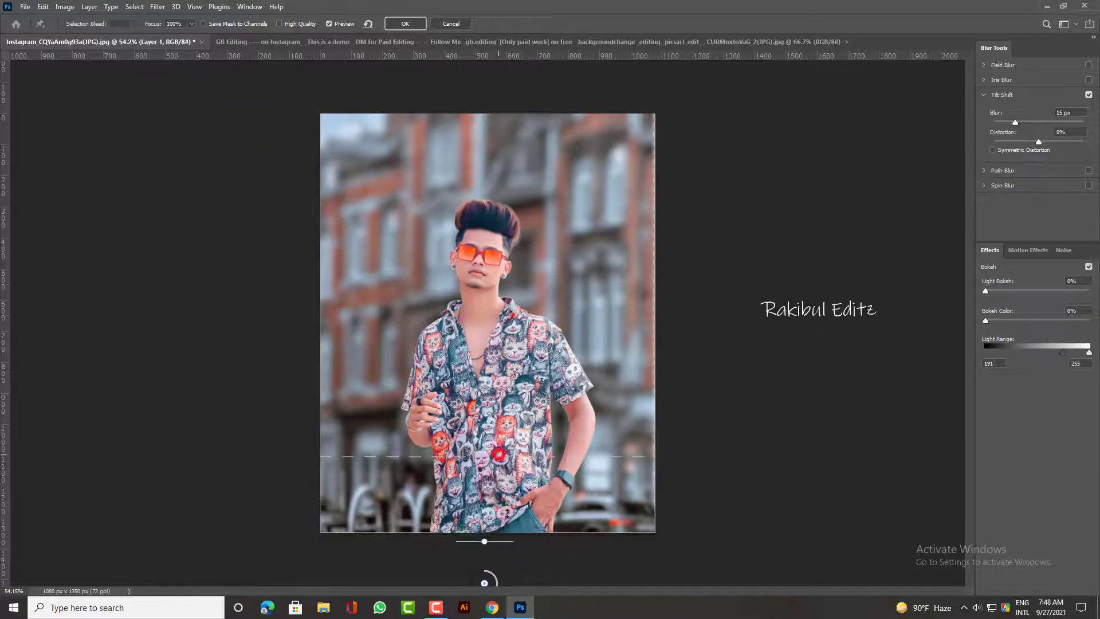
left_click_drag(499, 456, 514, 566)
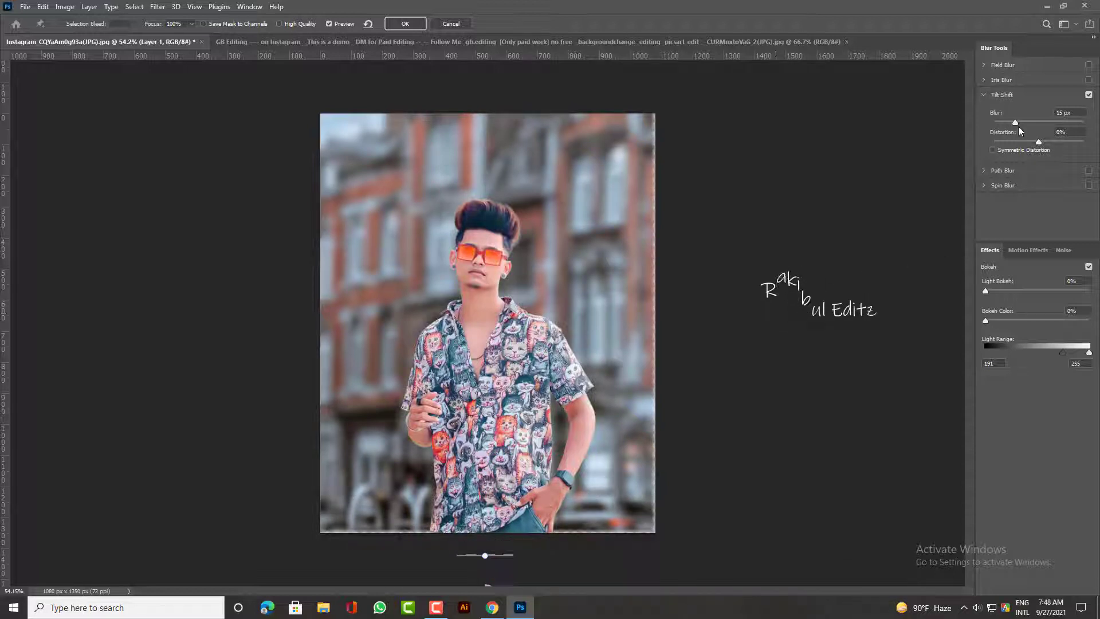
left_click_drag(1023, 122, 1023, 124)
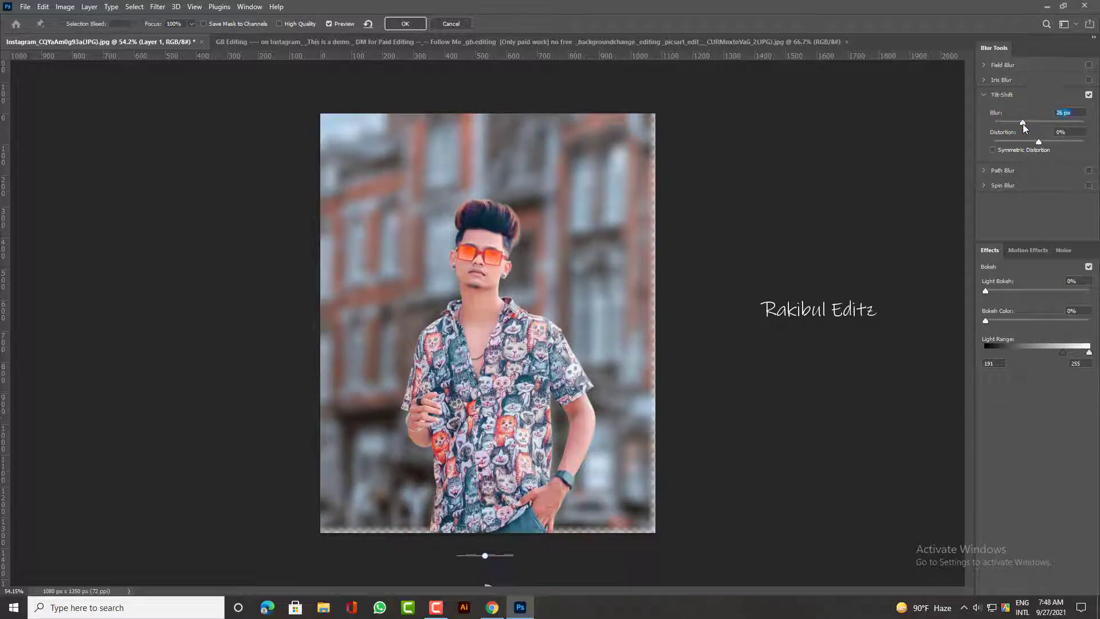
left_click_drag(1001, 292, 1013, 291)
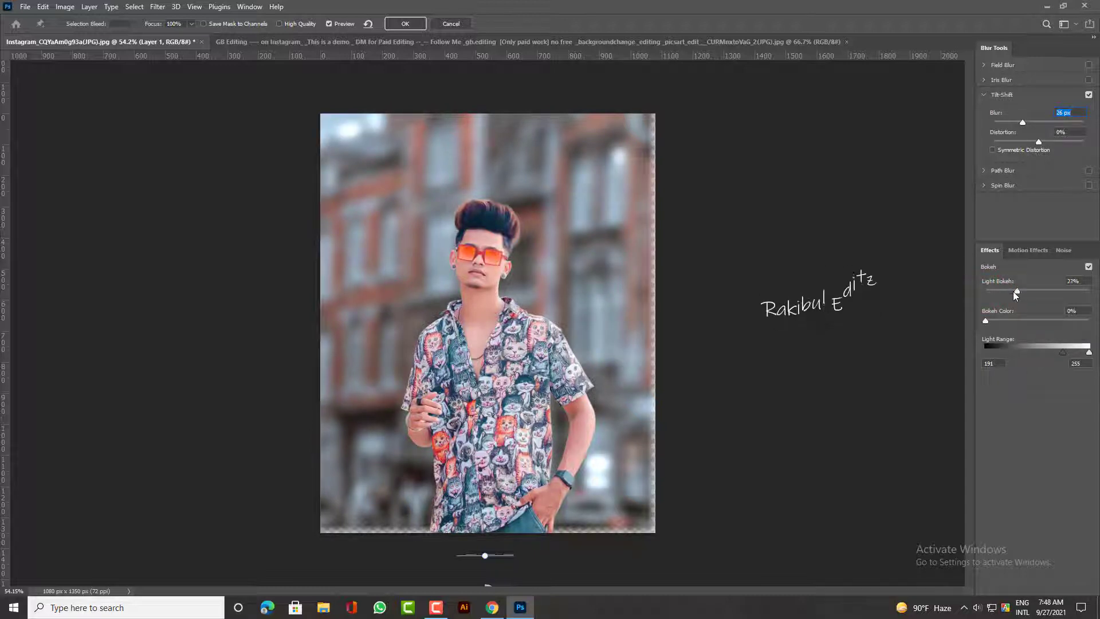
left_click(407, 23)
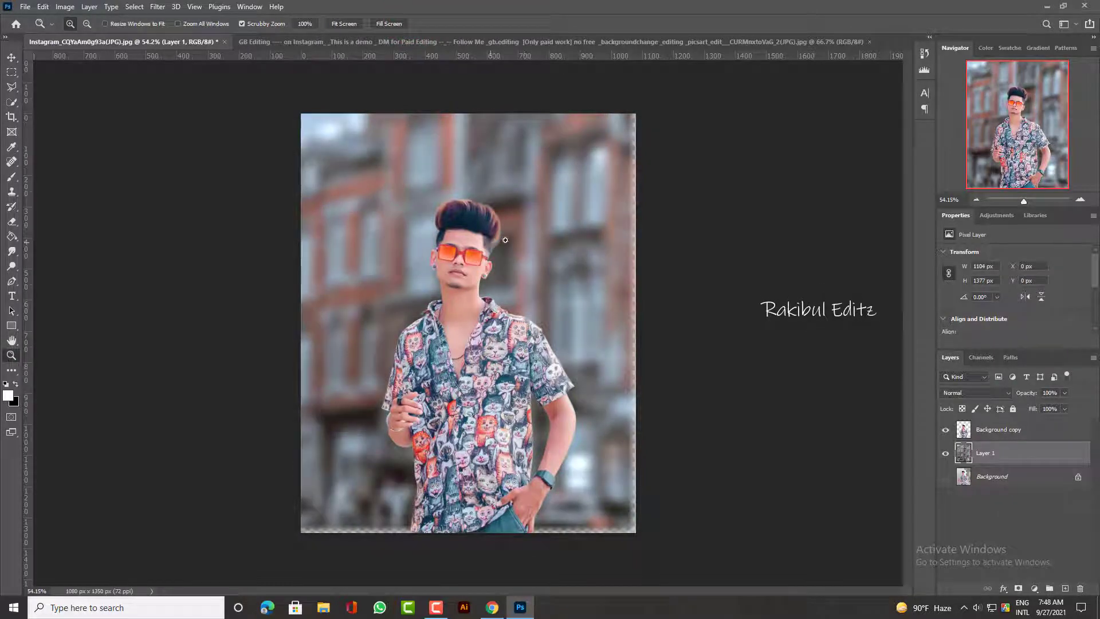
Step: Scale Layer 1 to about 1154 × 1439 px and nudge it up 27 px to cover the canvas
left_click(11, 56)
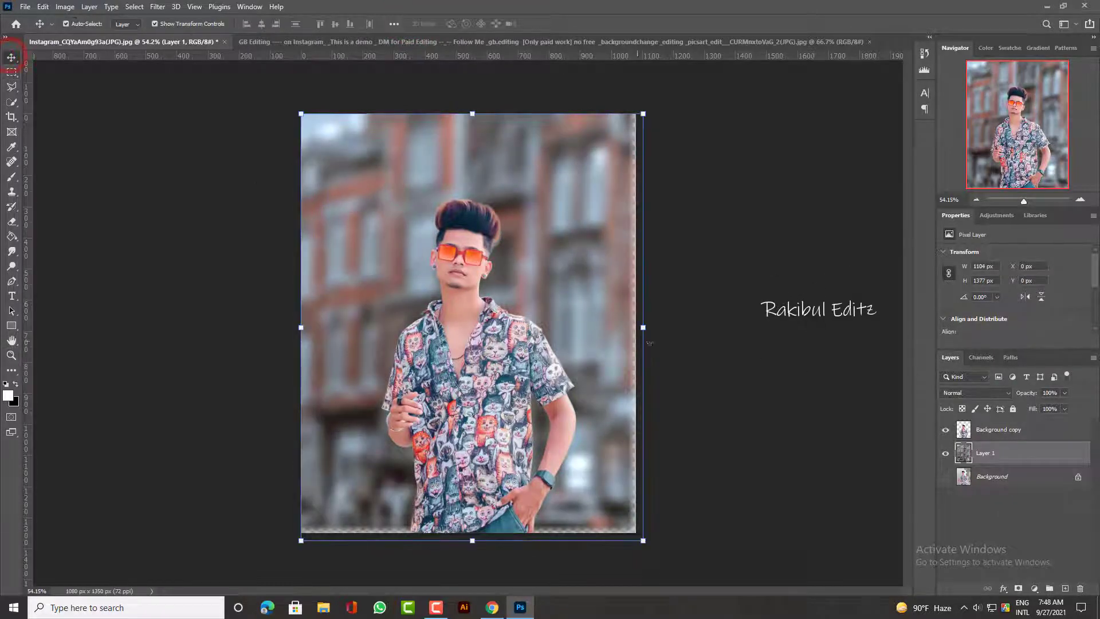
left_click_drag(644, 329, 652, 328)
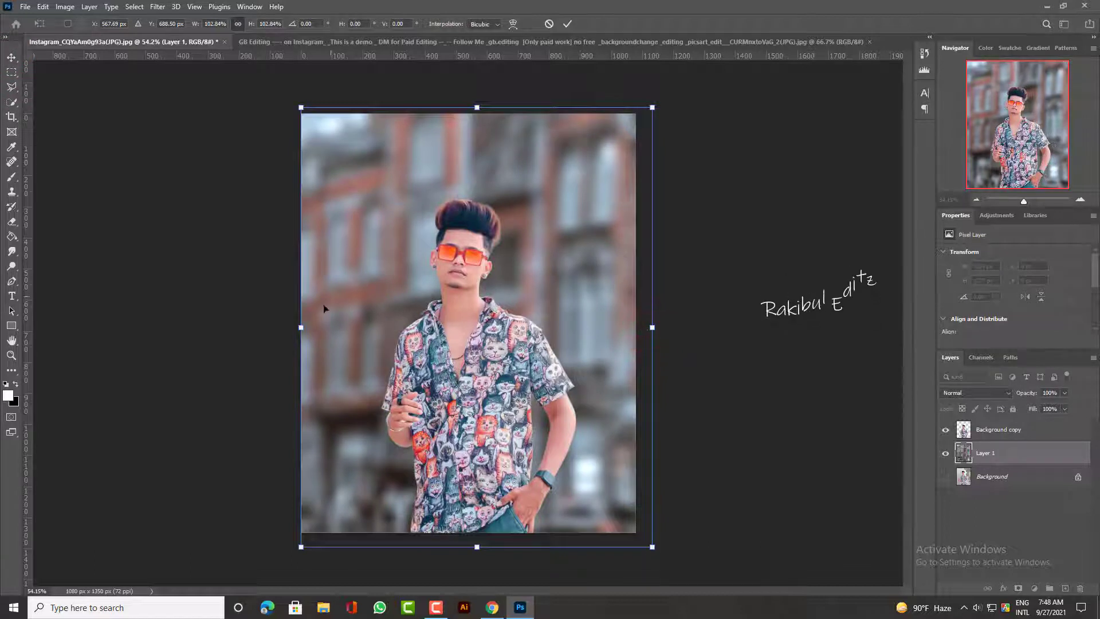
left_click_drag(300, 328, 294, 328)
left_click_drag(397, 300, 403, 298)
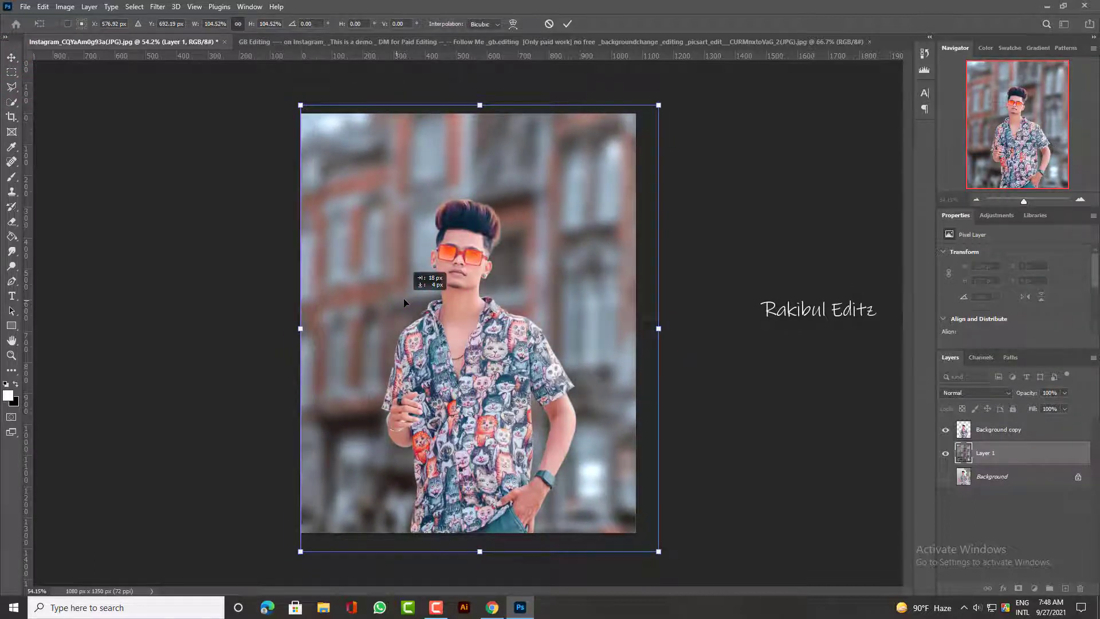
left_click(567, 24)
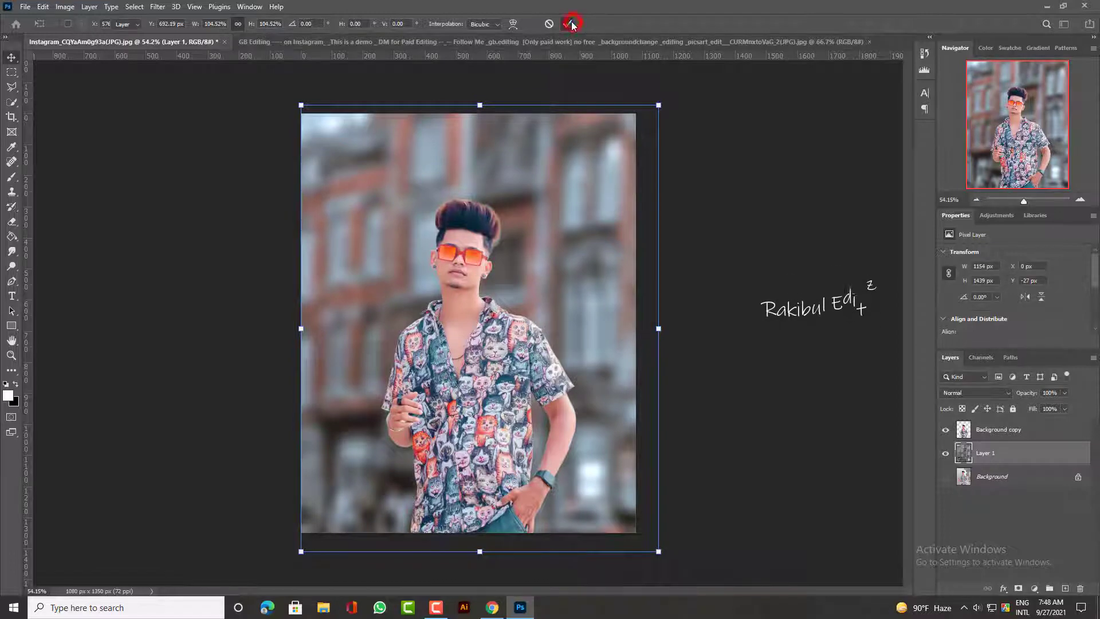
left_click(11, 354)
mouse_move(470, 264)
left_mouse_down()
mouse_move(488, 282)
mouse_move(465, 258)
left_mouse_up()
Step: Smudge the Background copy hair edges on the right, top and left sides into the background
left_click_drag(429, 306, 430, 308)
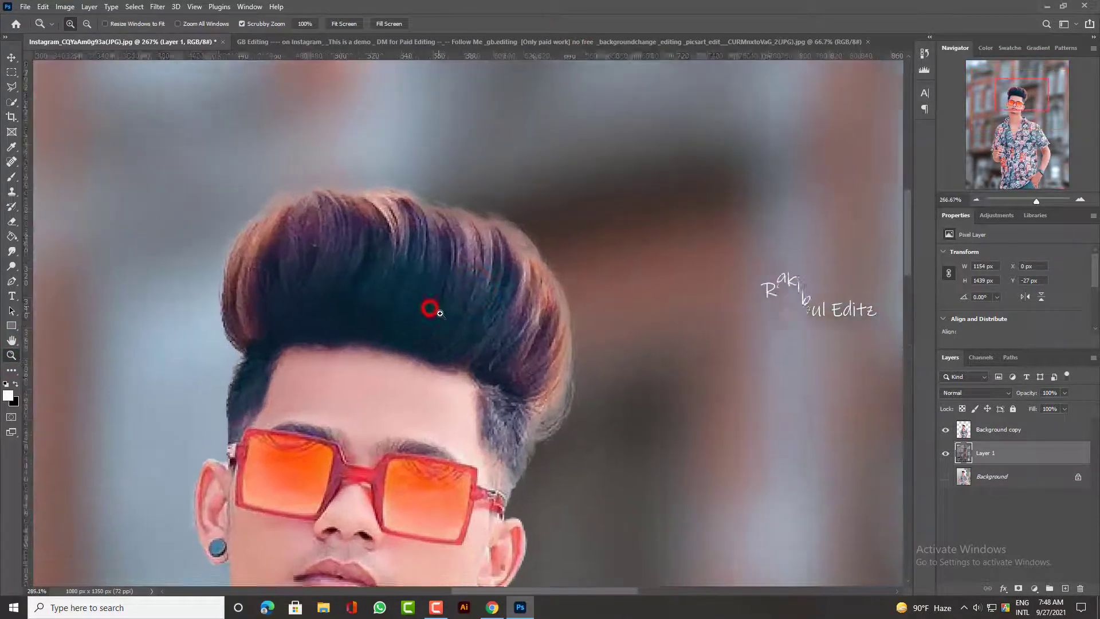
left_click(978, 431)
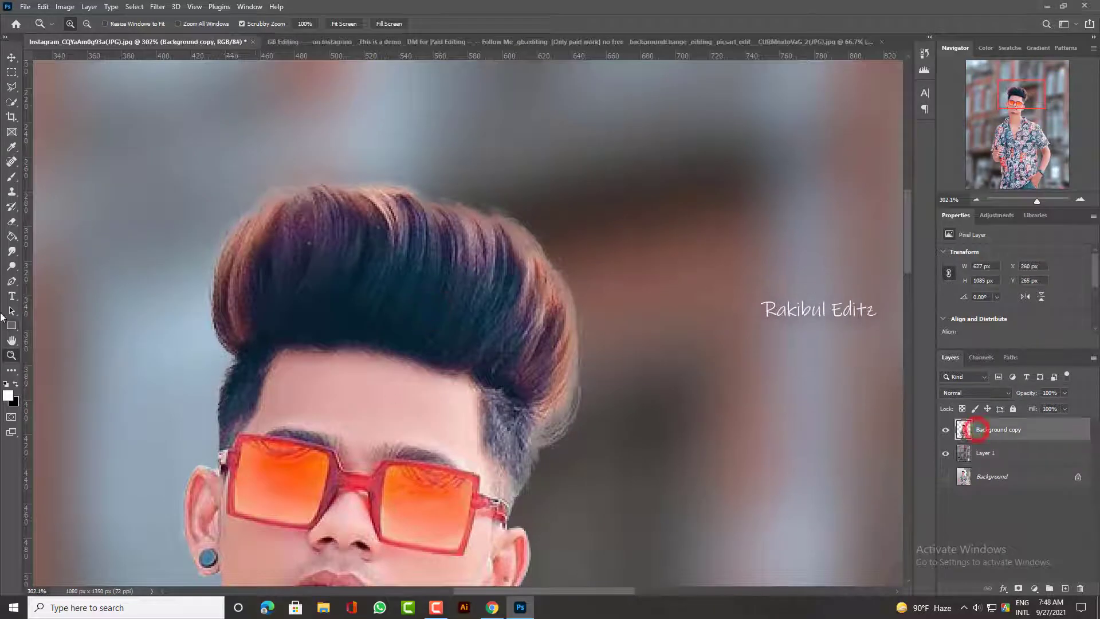
left_click(11, 251)
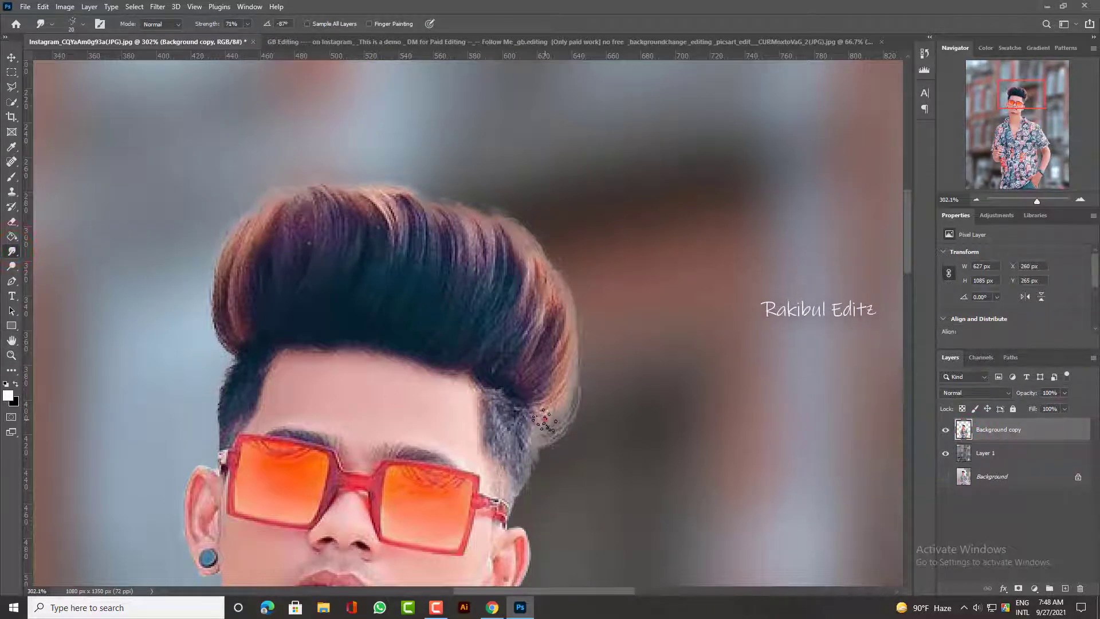
left_click_drag(582, 338, 557, 334)
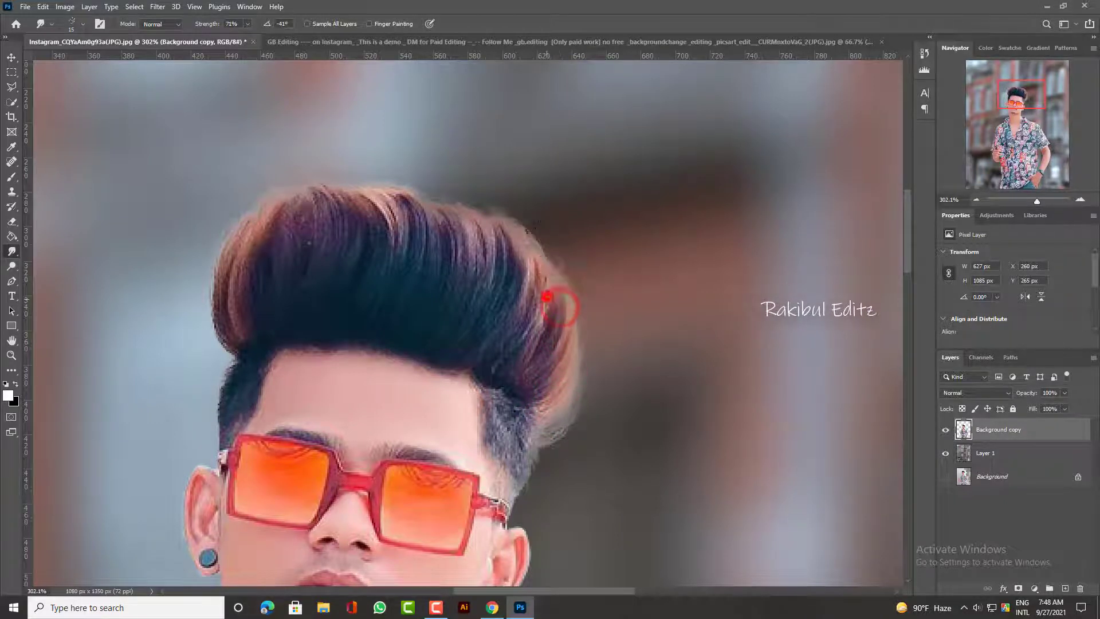
left_click_drag(547, 296, 498, 229)
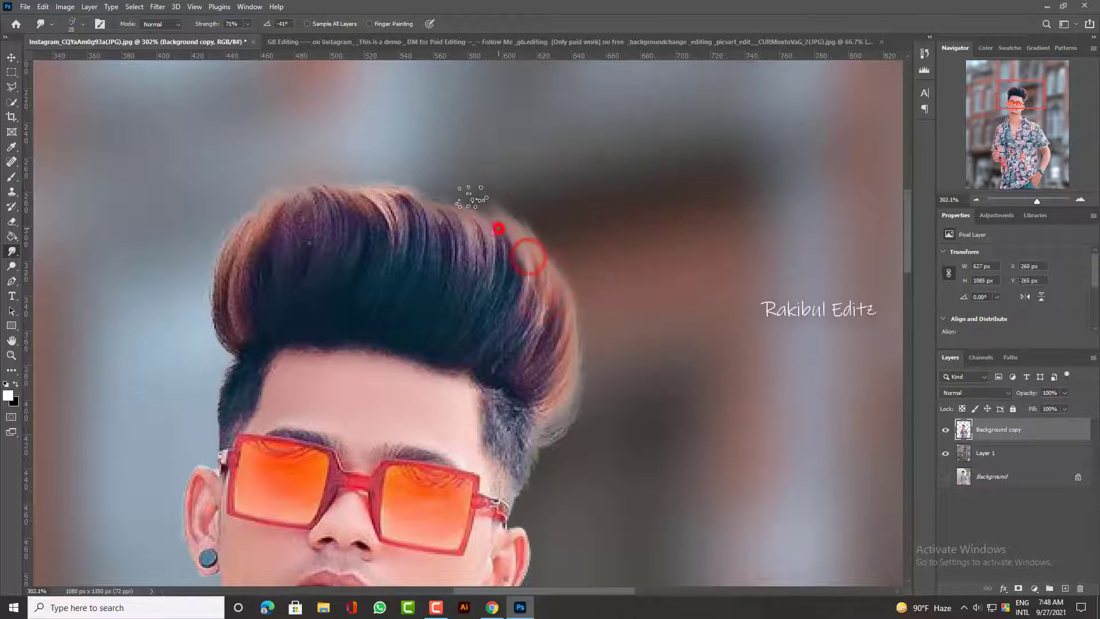
left_click_drag(463, 220, 430, 209)
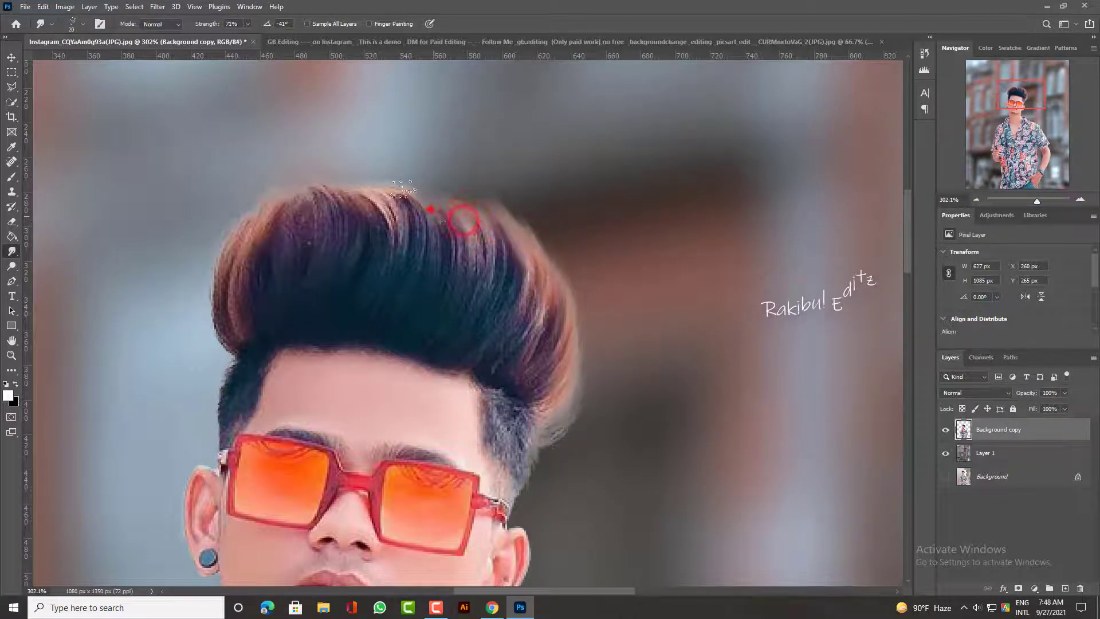
mouse_move(224, 343)
left_mouse_down()
mouse_move(209, 302)
mouse_move(216, 287)
left_mouse_up()
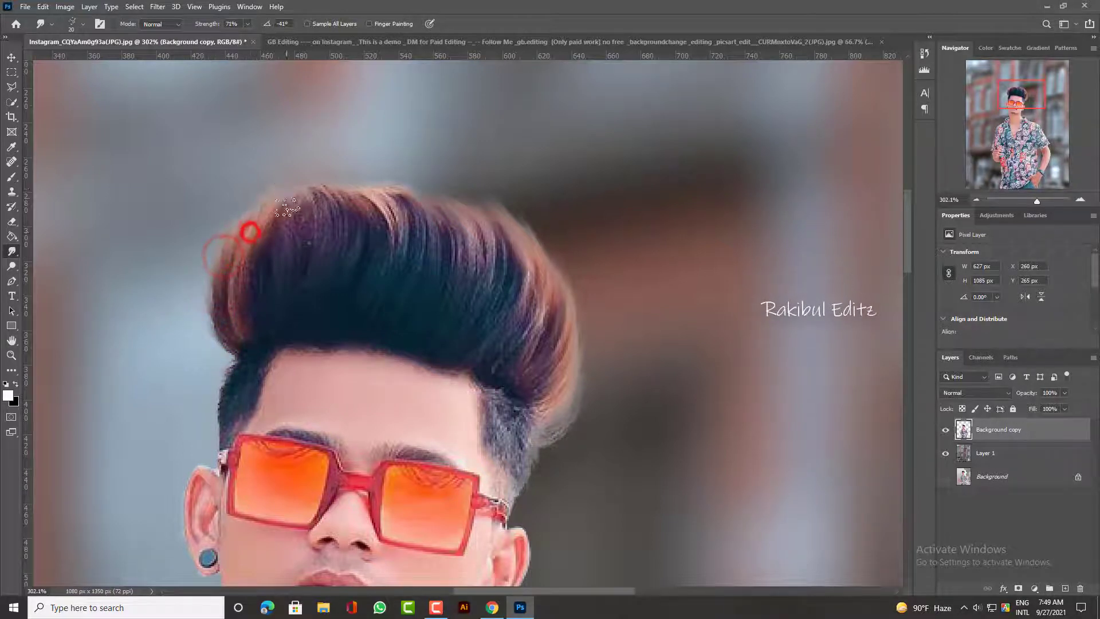
left_click_drag(275, 215, 347, 214)
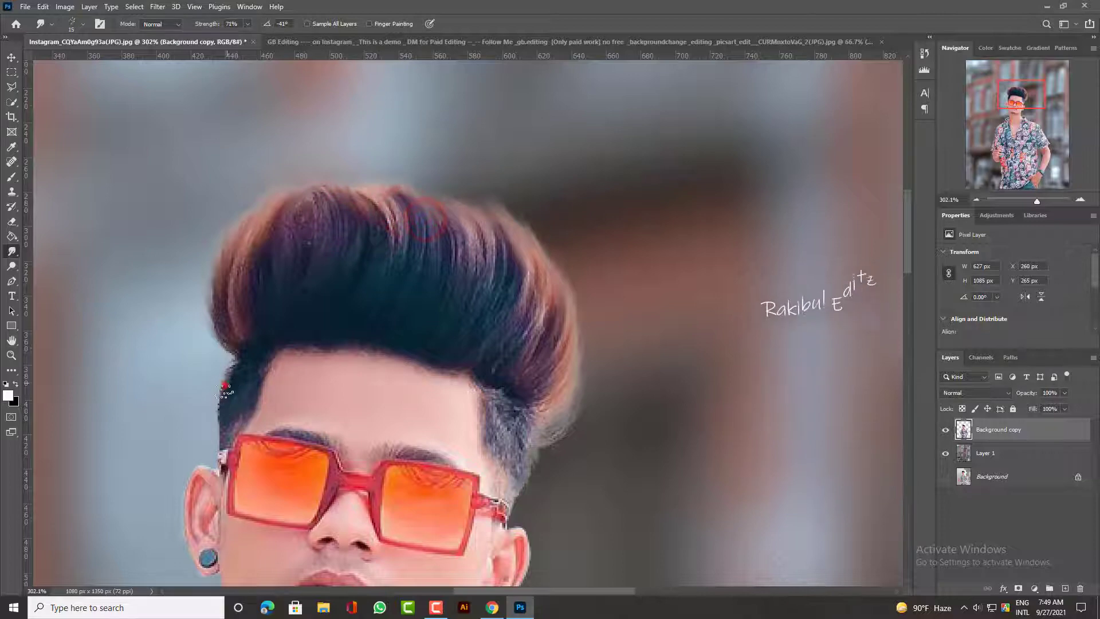
left_click_drag(223, 399, 220, 407)
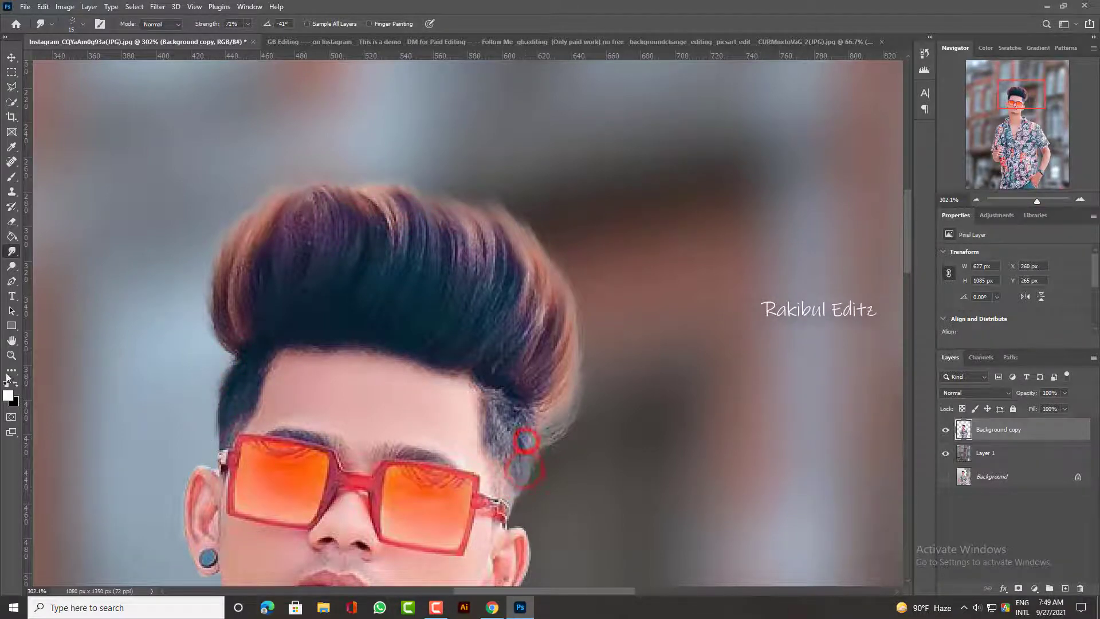
Step: Erase the light halo along the right hair edge, jaw and ear with a smaller eraser
left_click(11, 356)
mouse_move(453, 279)
left_mouse_down()
mouse_move(199, 261)
mouse_move(483, 308)
left_mouse_up()
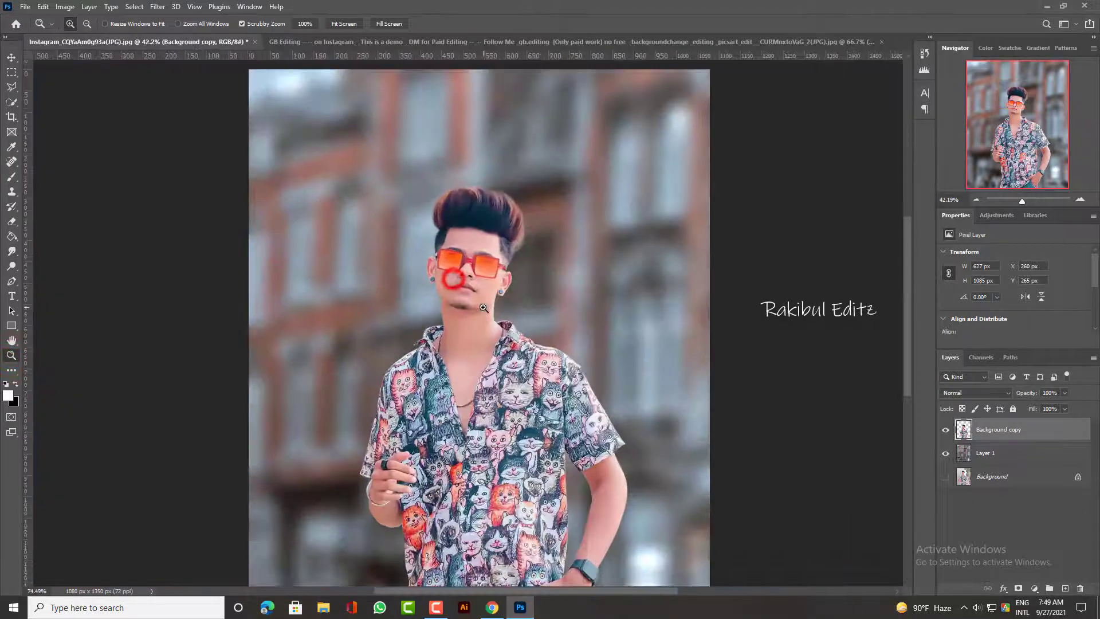
left_click_drag(521, 264, 581, 319)
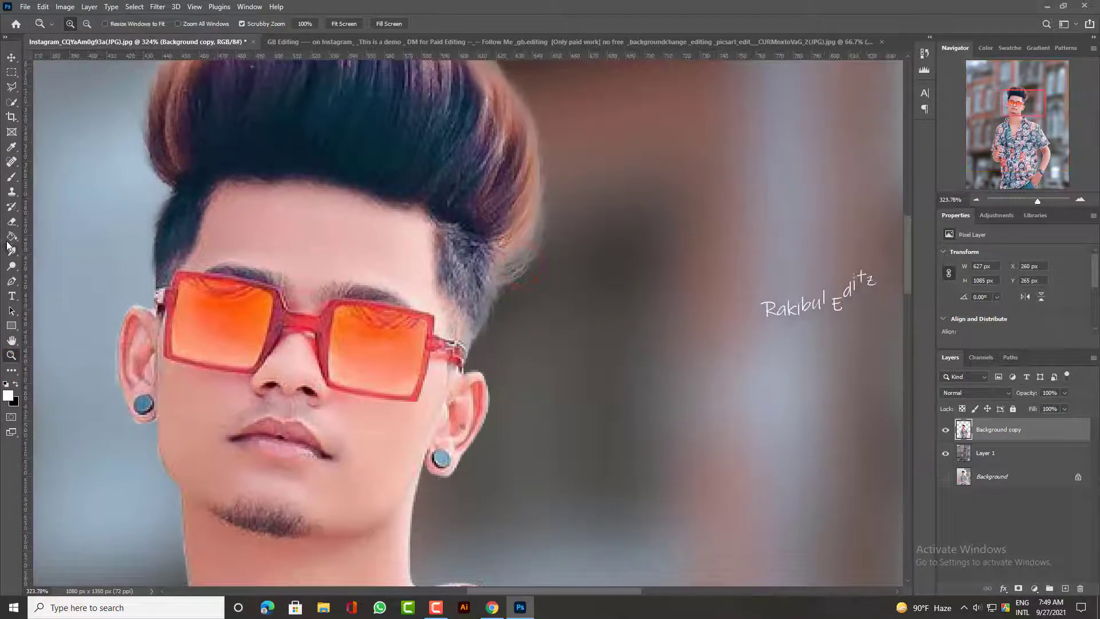
left_click(11, 220)
key("bracketleft")
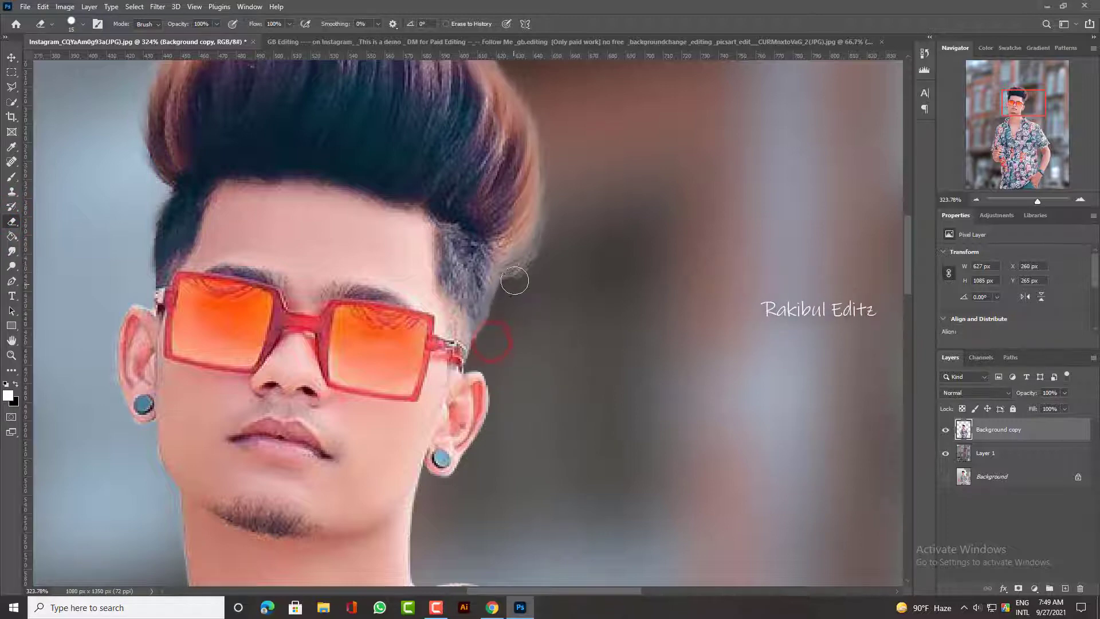
mouse_move(515, 280)
left_mouse_down()
mouse_move(560, 209)
mouse_move(564, 144)
left_mouse_up()
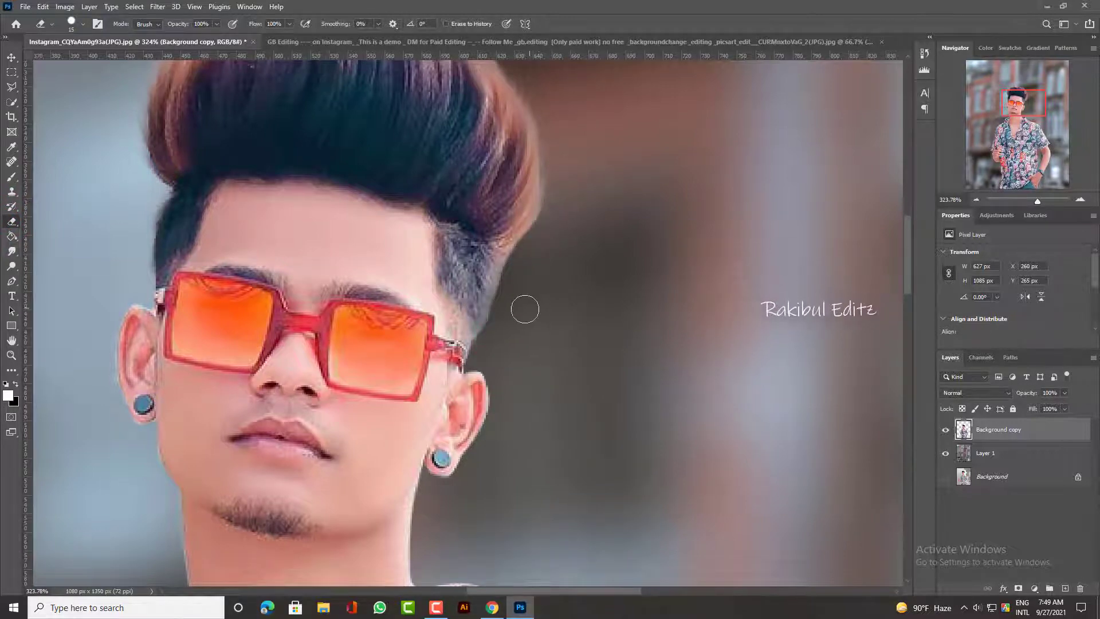
mouse_move(491, 336)
left_mouse_down()
mouse_move(487, 352)
mouse_move(527, 257)
left_mouse_up()
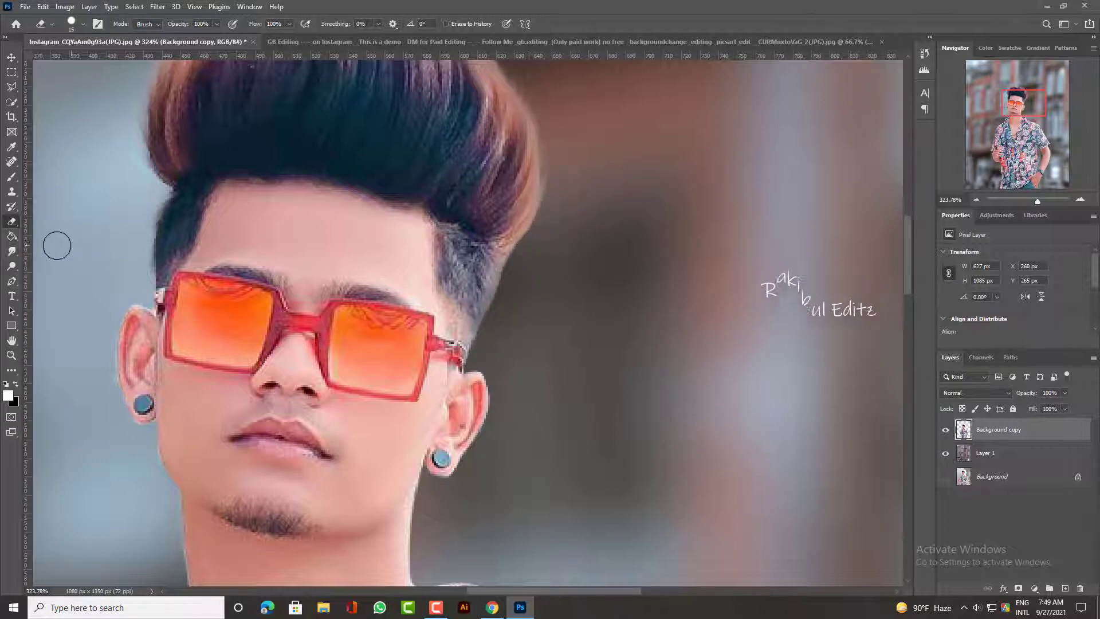
Step: Smudge the right hair edge and temple with a smaller brush, then zoom out to the upper body
left_click(12, 251)
scroll(556, 301, "up", 2)
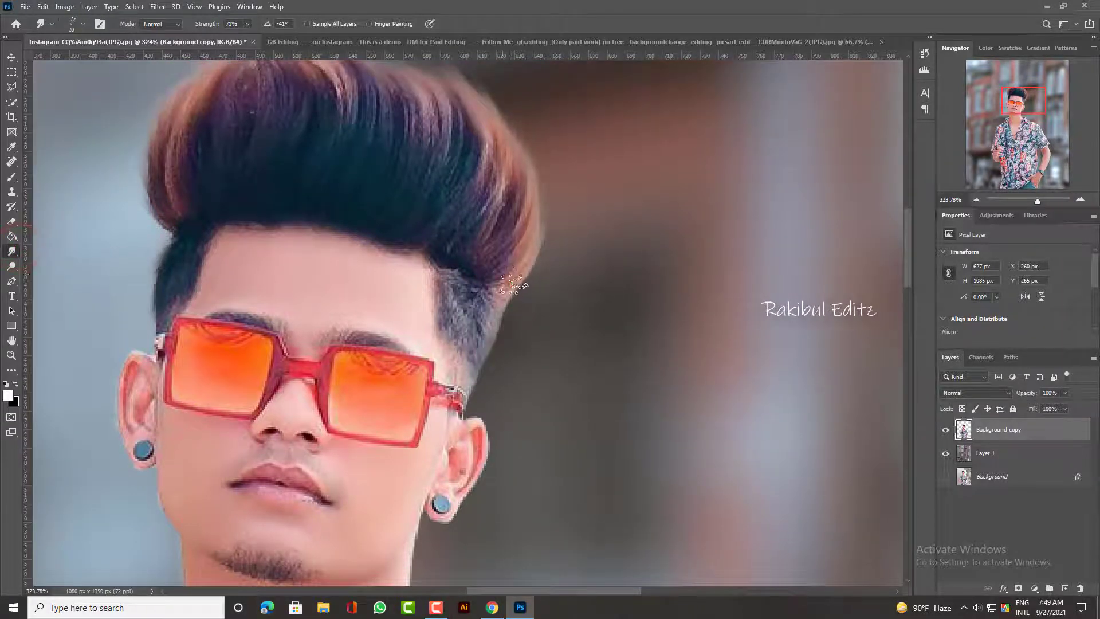
mouse_move(509, 285)
left_mouse_down()
mouse_move(533, 252)
mouse_move(533, 199)
left_mouse_up()
key("bracketleft")
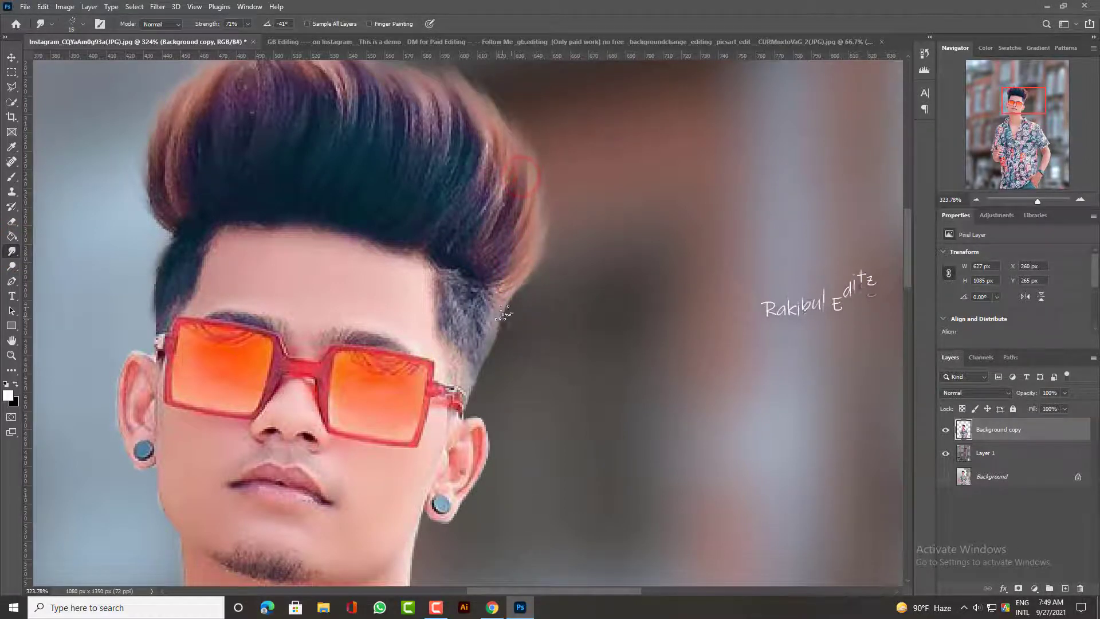
left_click_drag(497, 310, 486, 328)
left_click_drag(491, 373, 467, 367)
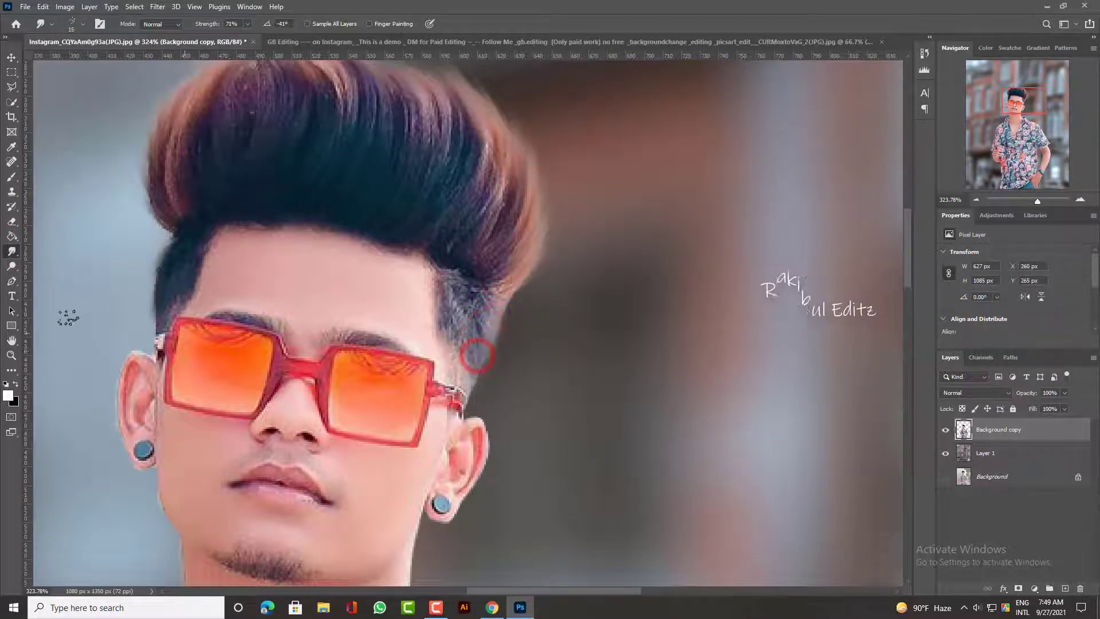
key("bracketleft")
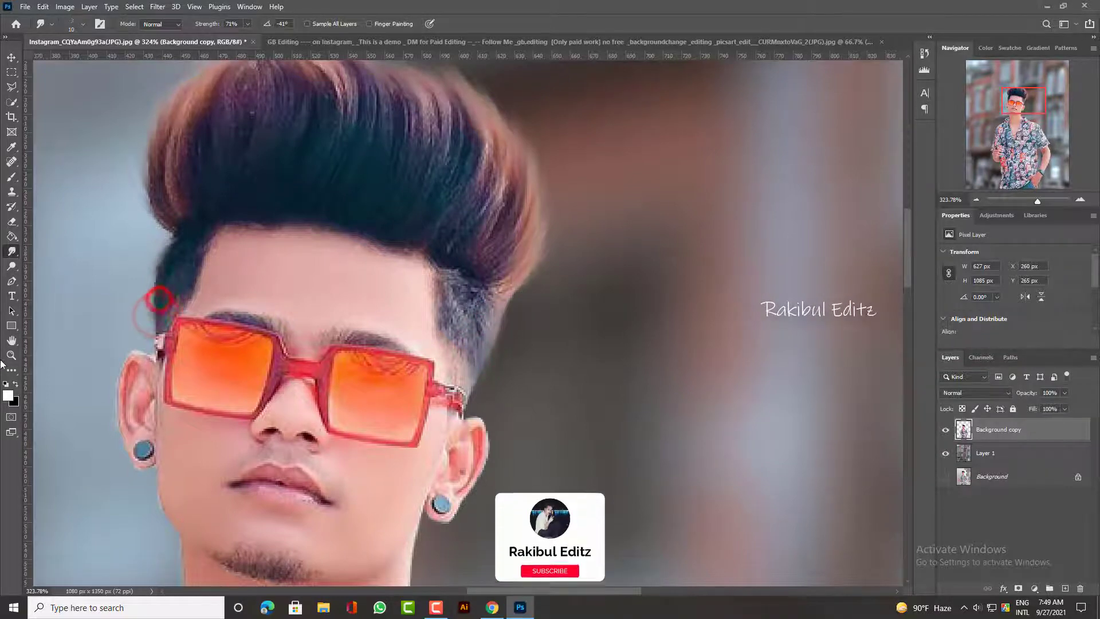
key("z")
left_click_drag(444, 279, 494, 324)
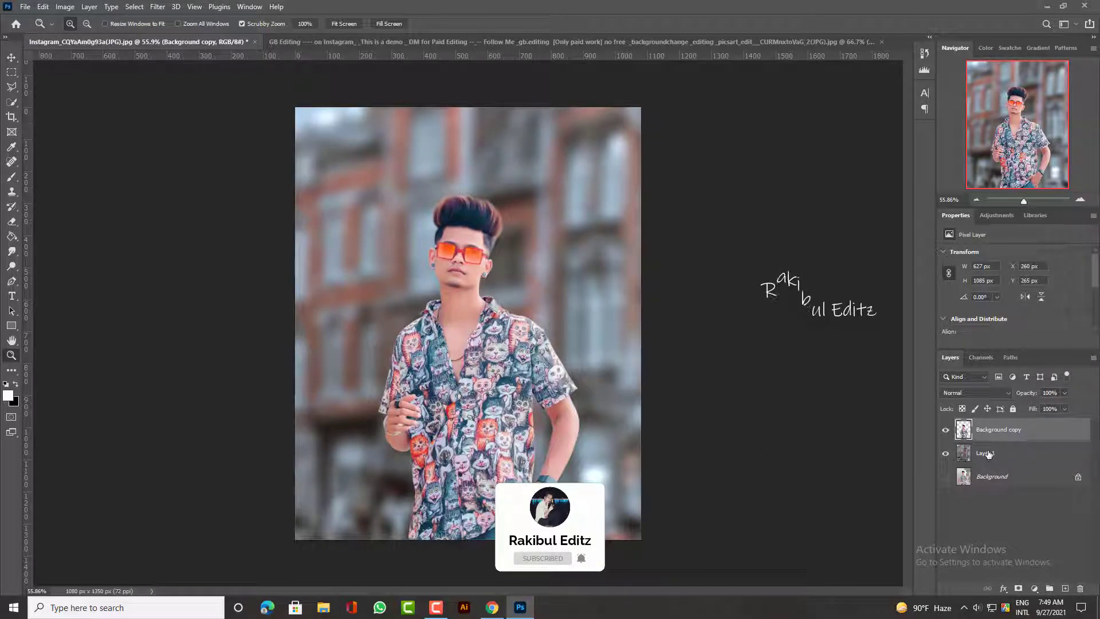
Step: Merge Layer 1 into the Background copy layer
left_click(988, 454, "ctrl")
right_click(987, 452)
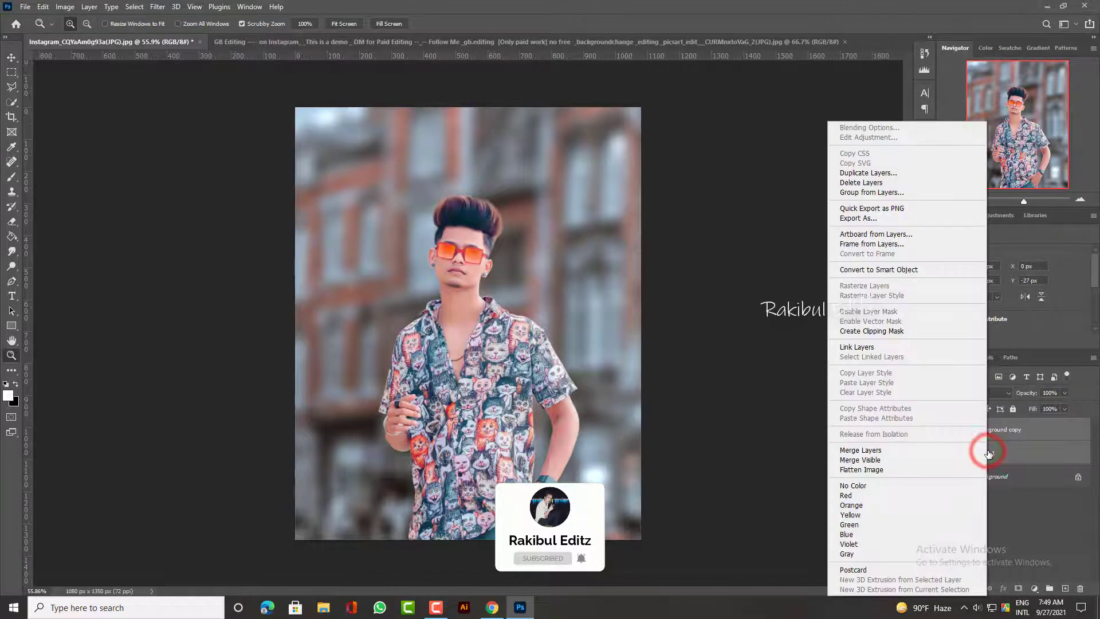
left_click(937, 450)
Step: Crop the canvas to 1080 × 1375 px and launch the Camera Raw Filter
left_click(12, 116)
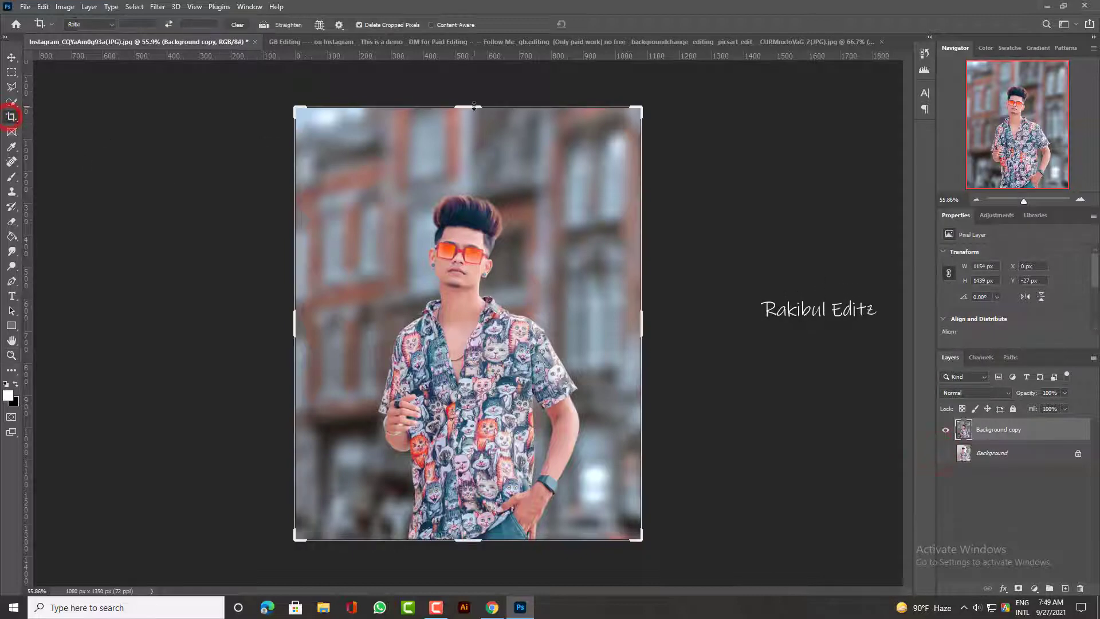
left_click_drag(474, 105, 469, 102)
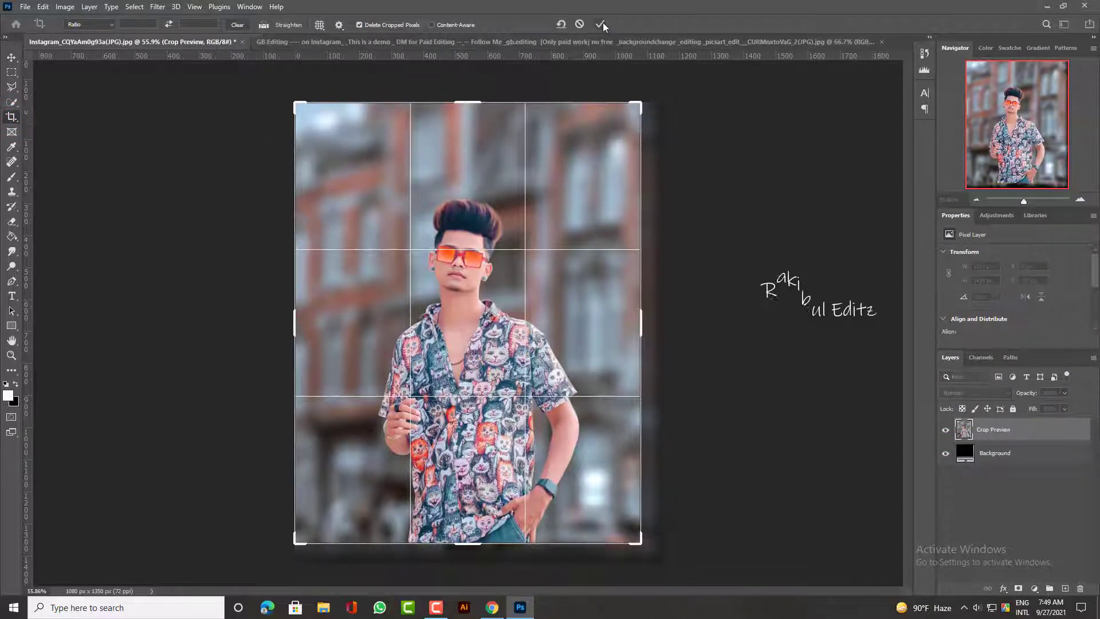
left_click(601, 24)
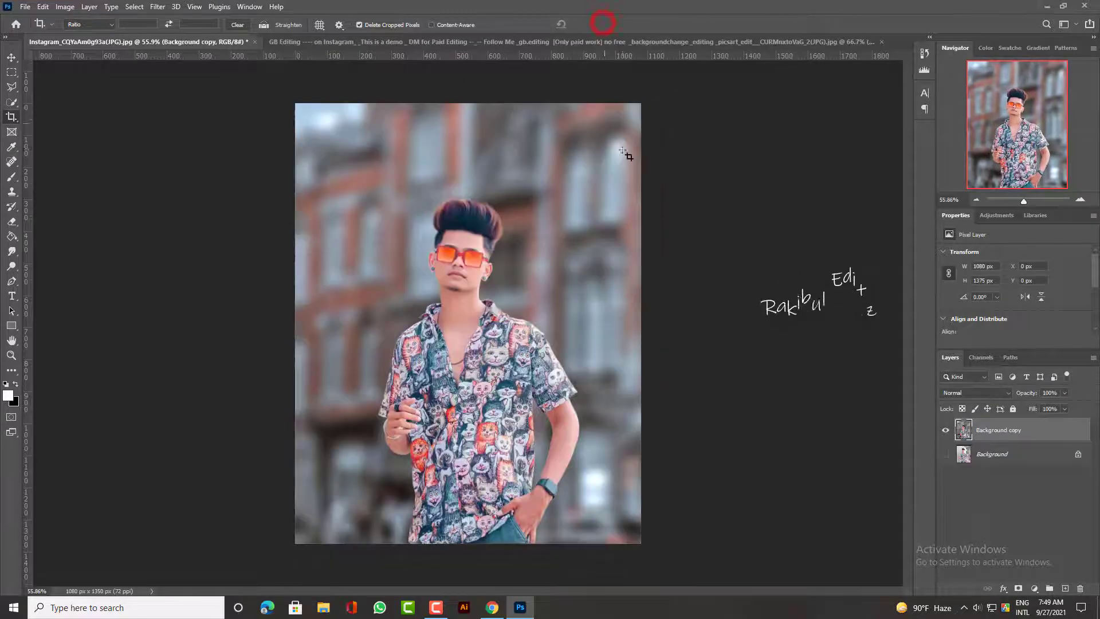
left_click(158, 7)
left_click(192, 91)
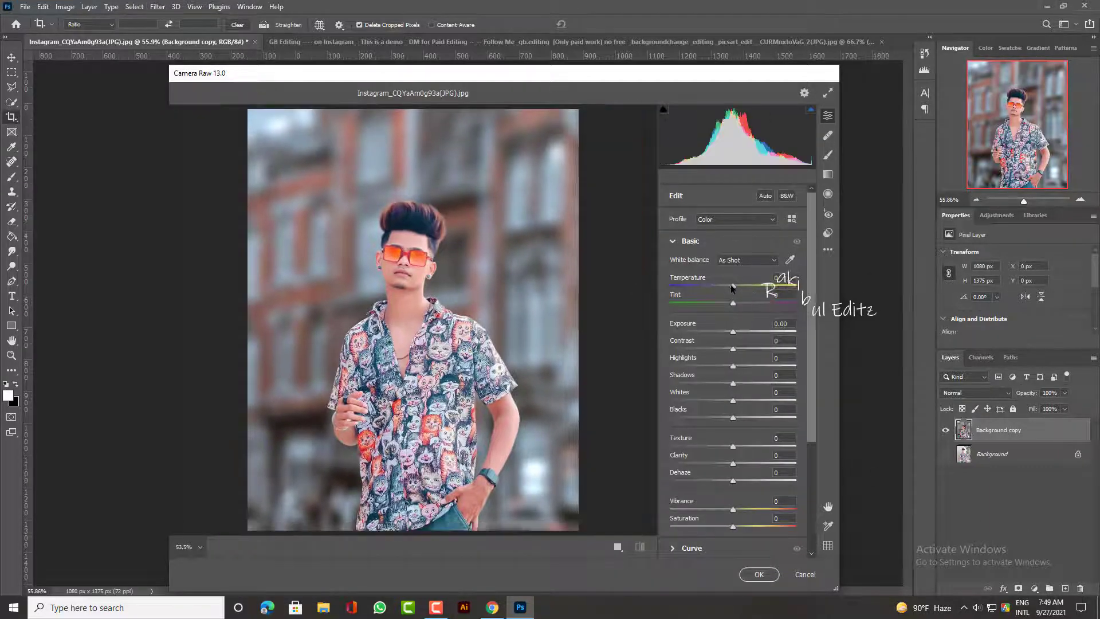
Step: Set Temperature to -7, Contrast to +13, and lift the whites and blacks
left_click_drag(733, 285, 727, 285)
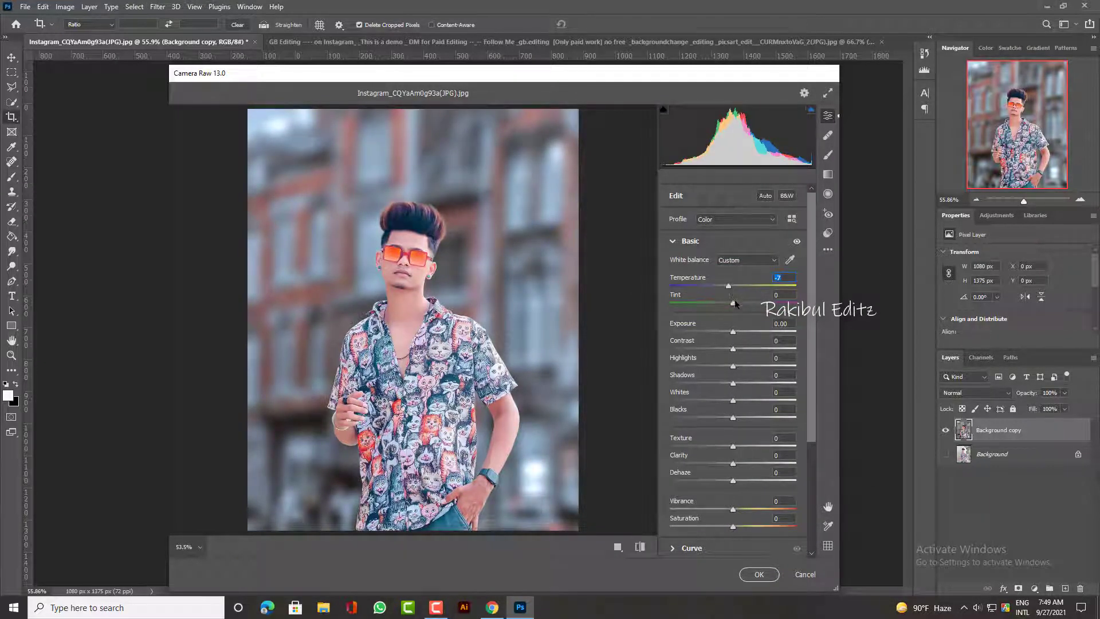
left_click_drag(733, 349, 743, 383)
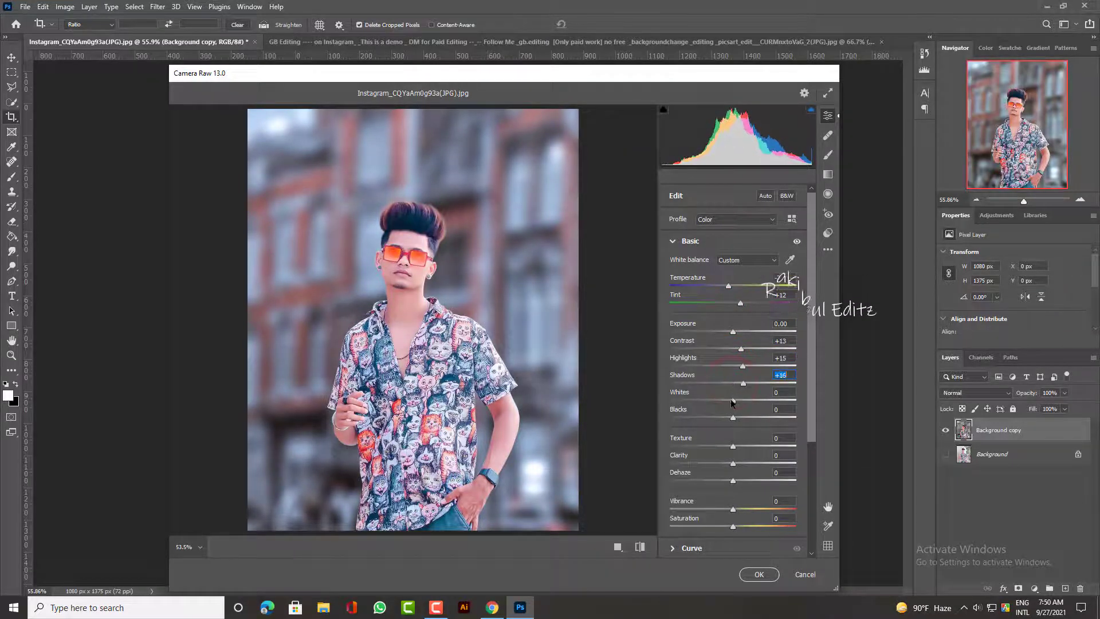
mouse_move(733, 400)
left_mouse_down()
mouse_move(742, 417)
mouse_move(729, 463)
mouse_move(733, 525)
left_mouse_up()
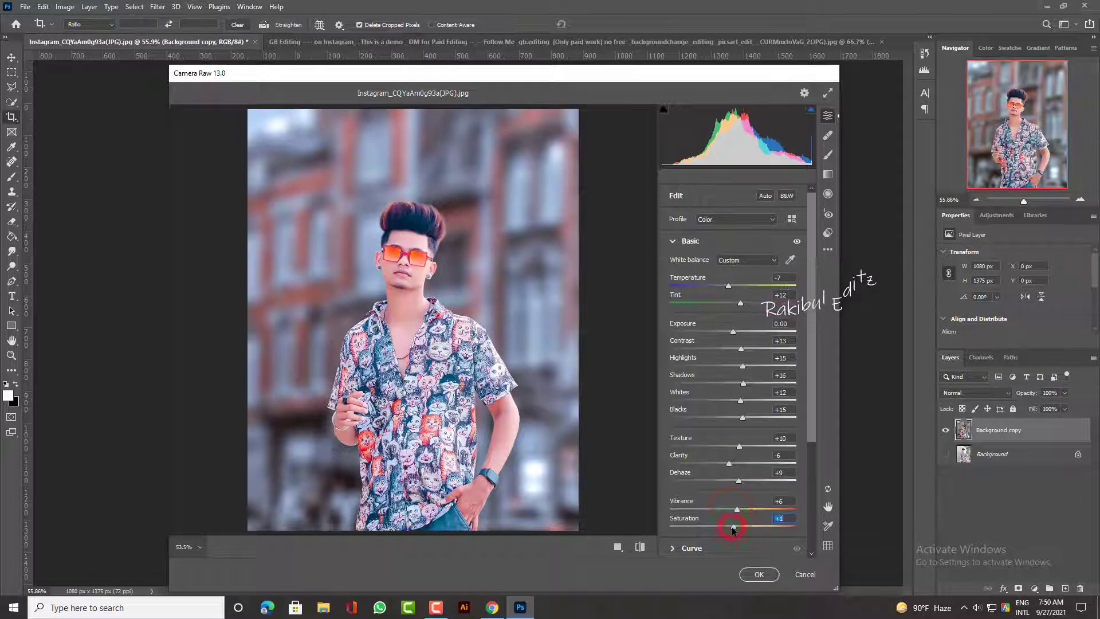
Step: In the Color Mixer, boost blue and aqua saturation and shift the Blues hue to -32
scroll(724, 493, "down", 3)
left_click(718, 482)
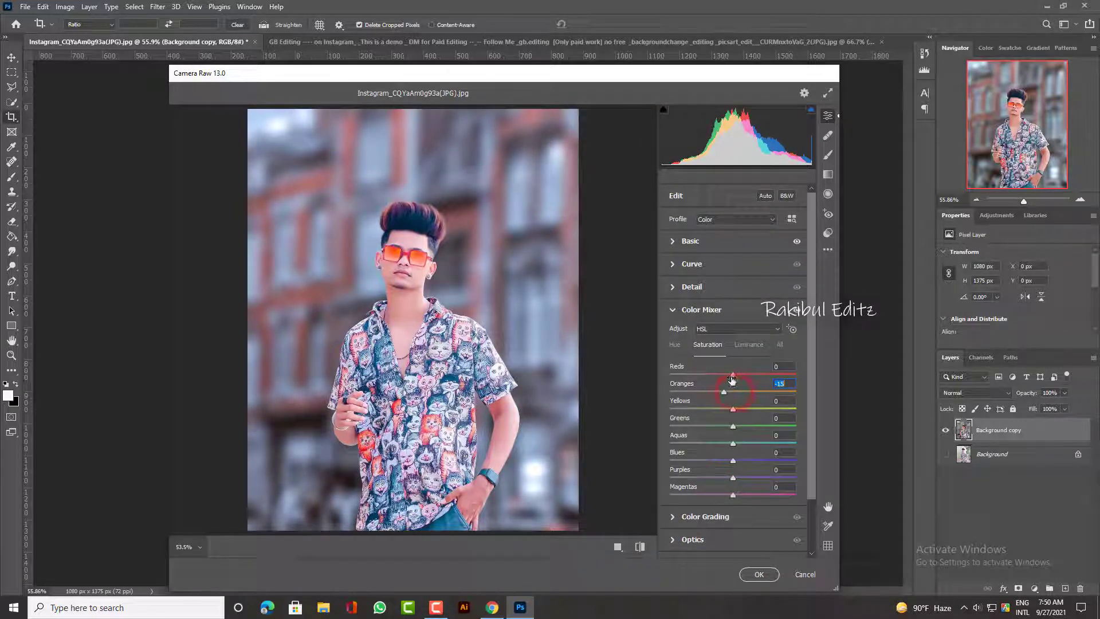
left_click(740, 344)
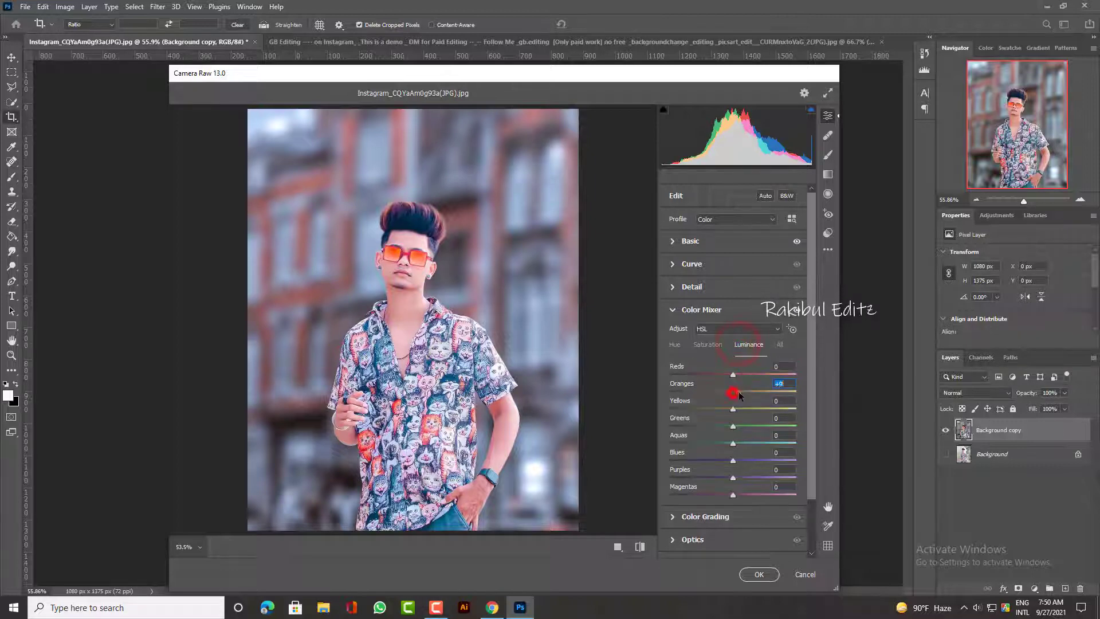
left_click(711, 346)
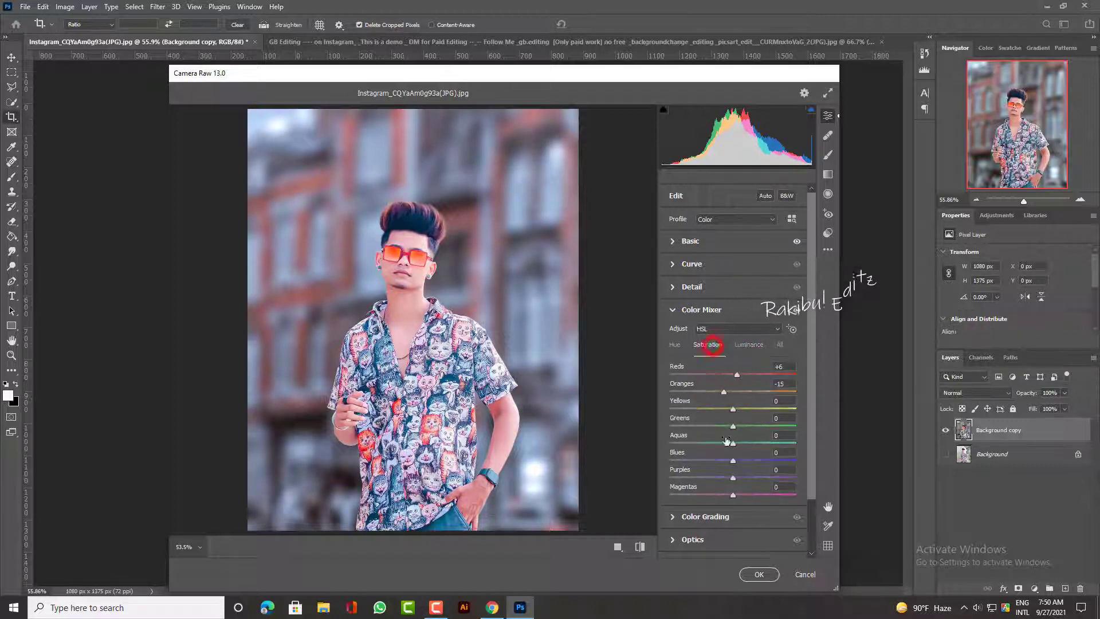
mouse_move(747, 461)
left_mouse_down()
mouse_move(756, 461)
mouse_move(742, 442)
mouse_move(715, 462)
left_mouse_up()
left_click(676, 344)
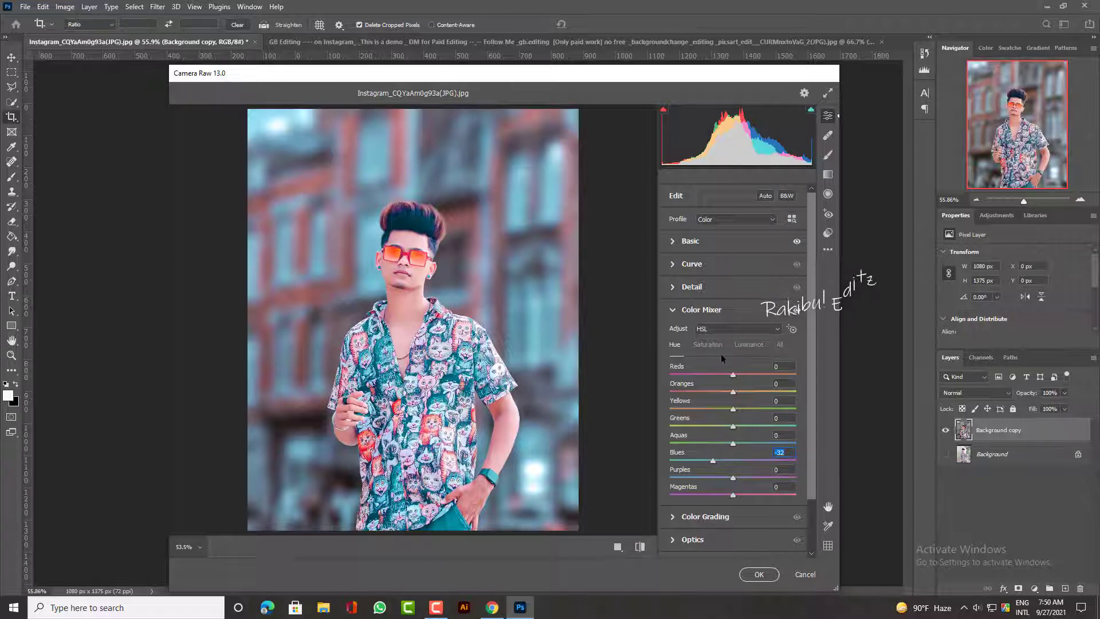
Step: Add a -17 vignette and apply the Camera Raw adjustments
scroll(714, 481, "down", 2)
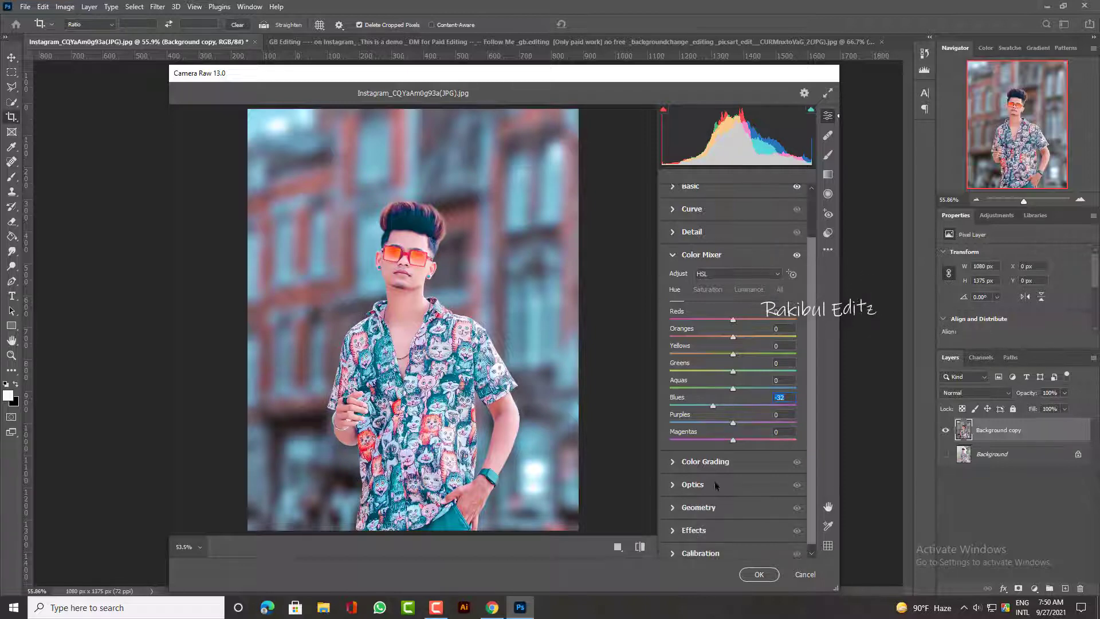
left_click(712, 530)
left_click_drag(732, 452, 722, 452)
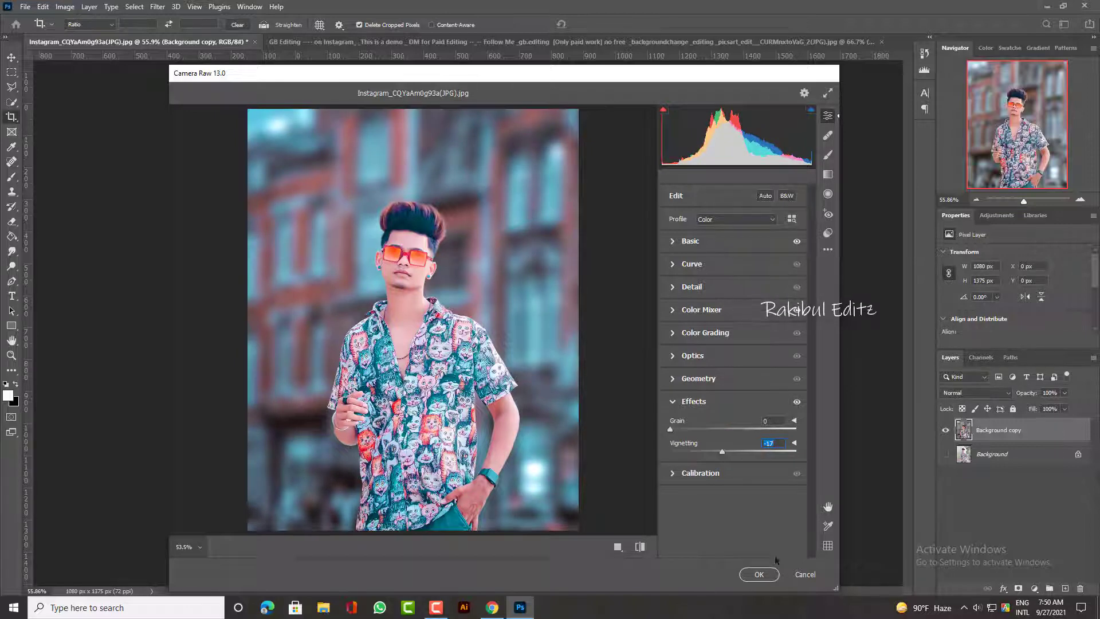
left_click(760, 574)
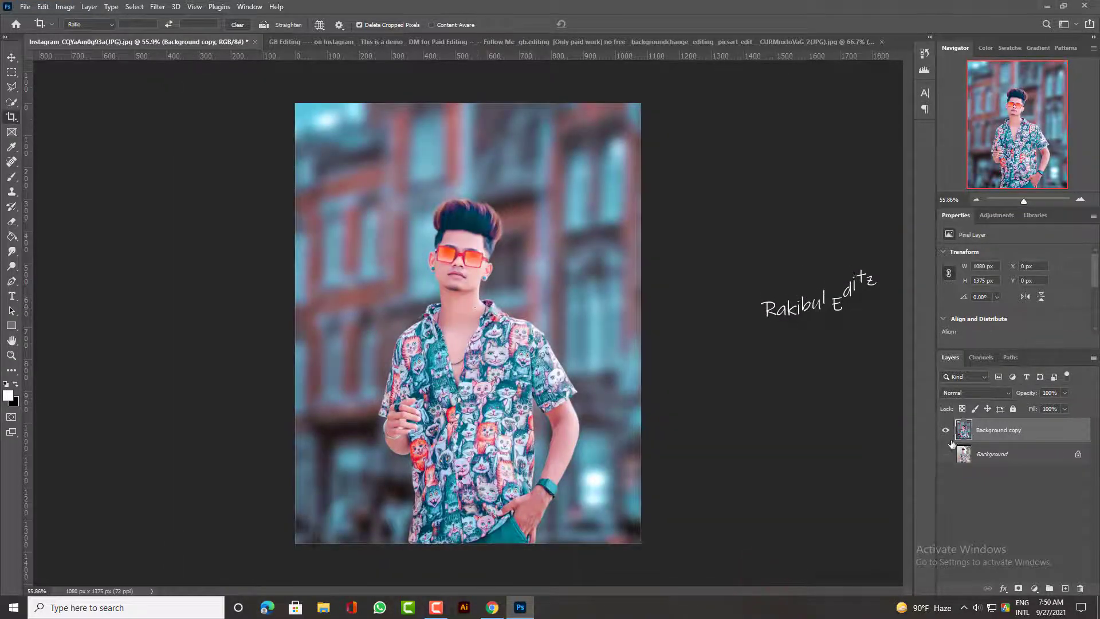
Step: Toggle layer visibility to compare the original photo with the graded version
left_click_drag(947, 430, 956, 461)
left_click(945, 454)
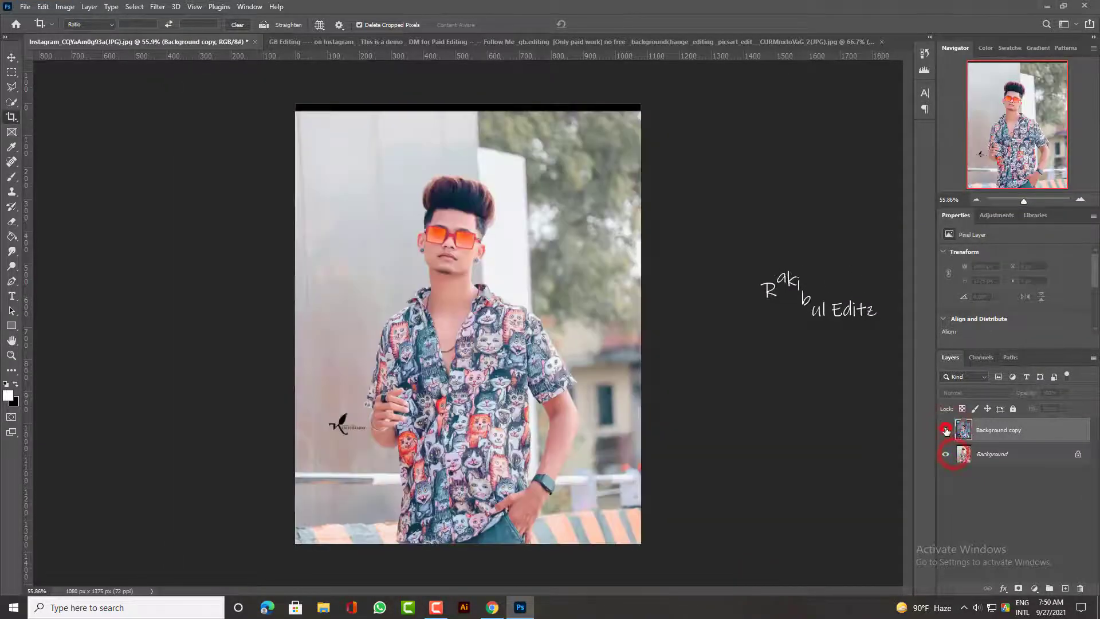
left_click(945, 429)
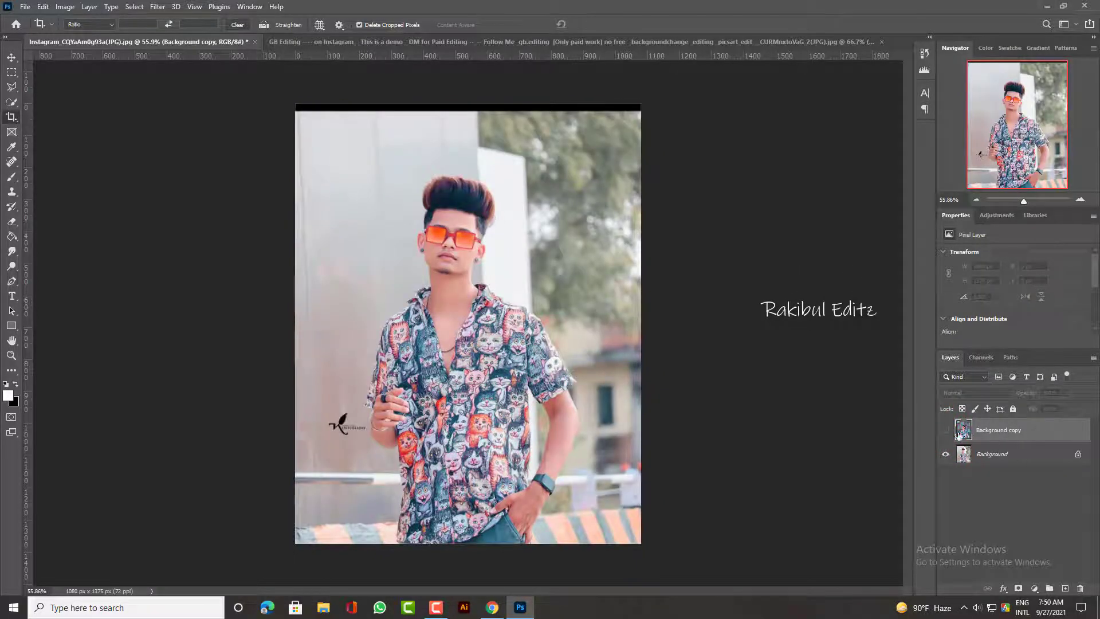
left_click(945, 430)
Step: Duplicate the graded layer as Background copy 2 and add a Selective Color adjustment layer
left_click_drag(1043, 429, 1042, 590)
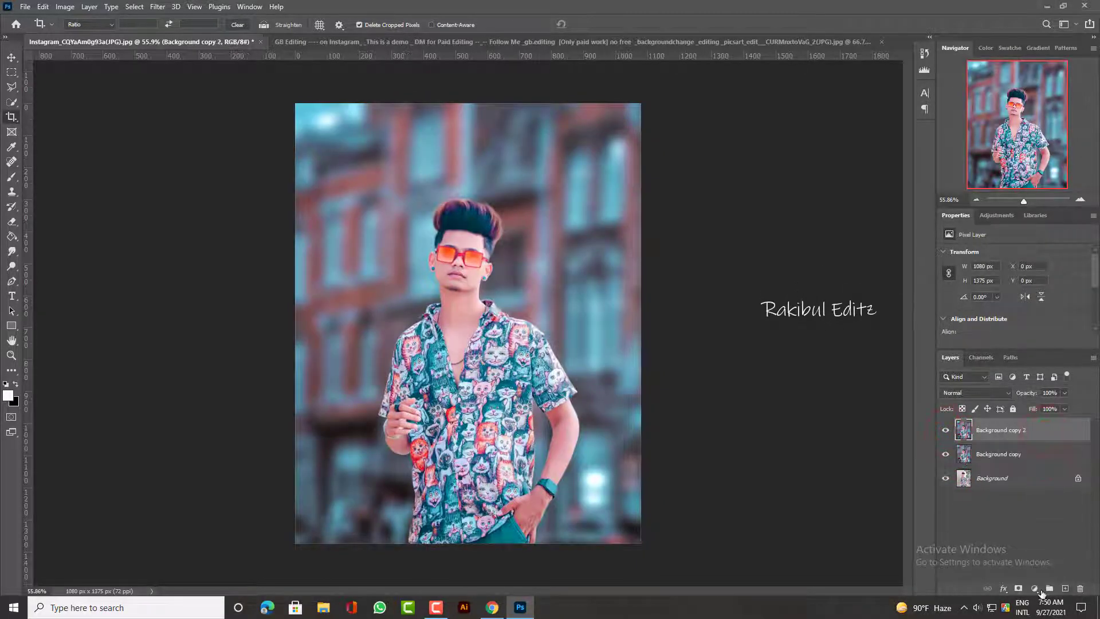
left_click(1035, 589)
left_click(997, 573)
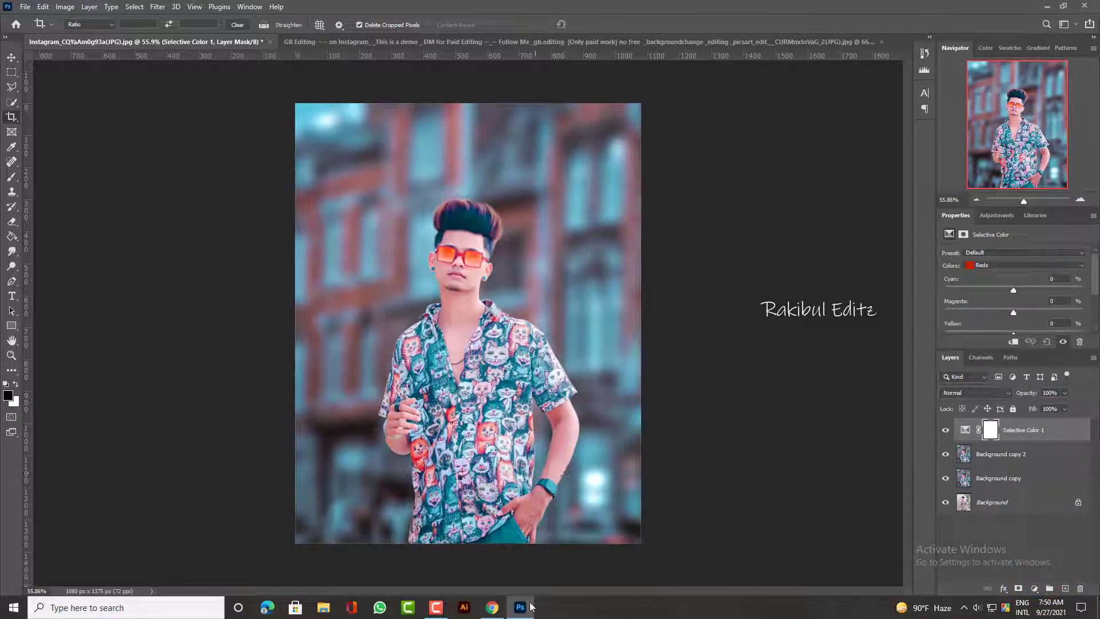
Step: In Selective Color Reds, set Cyan to -14 and Yellow to -18
left_click(435, 608)
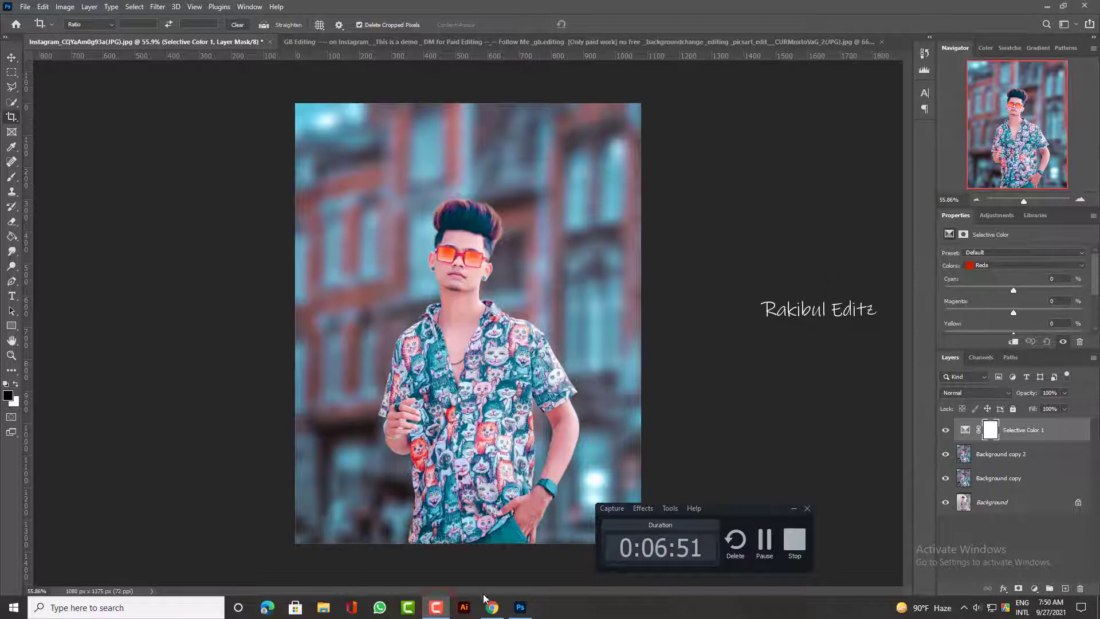
left_click(435, 607)
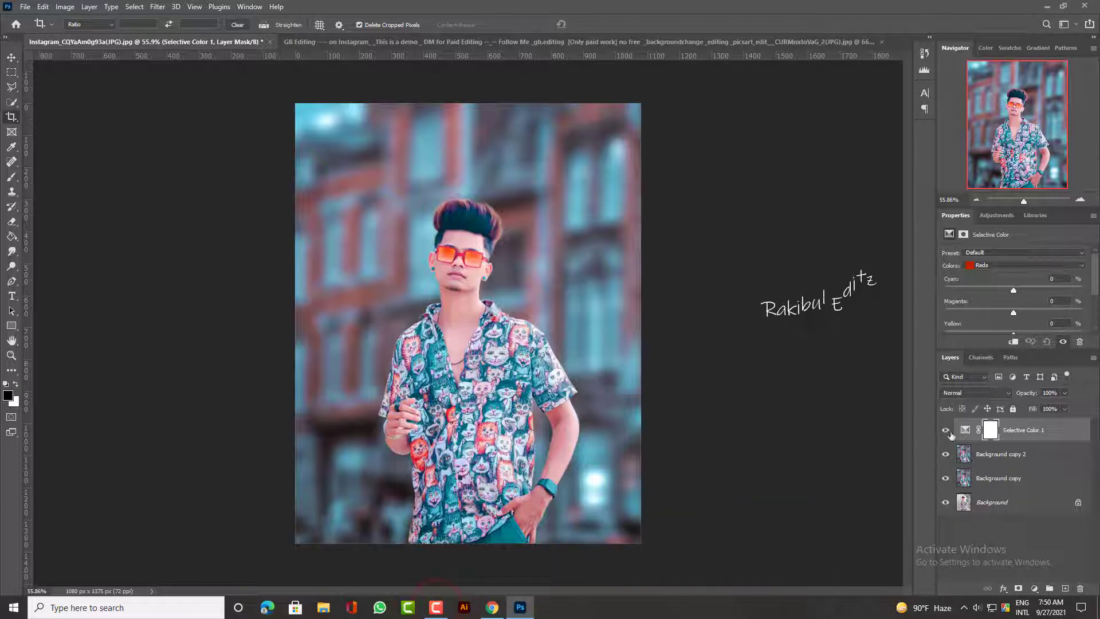
left_click(1013, 265)
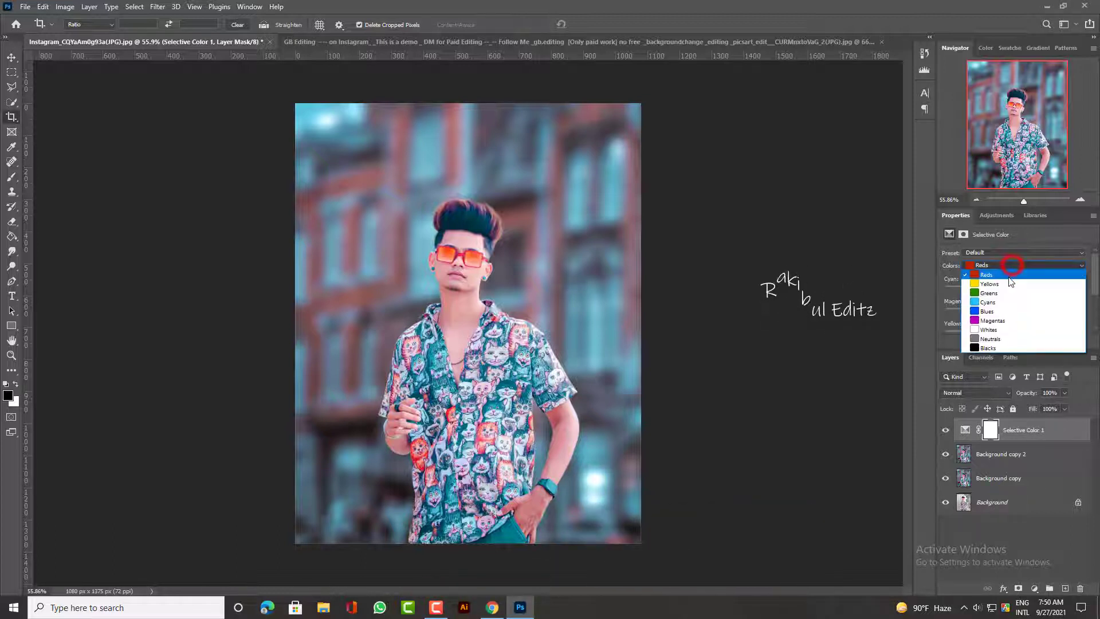
left_click(1013, 269)
left_click_drag(1013, 290, 1018, 313)
left_click_drag(1011, 204, 1011, 169)
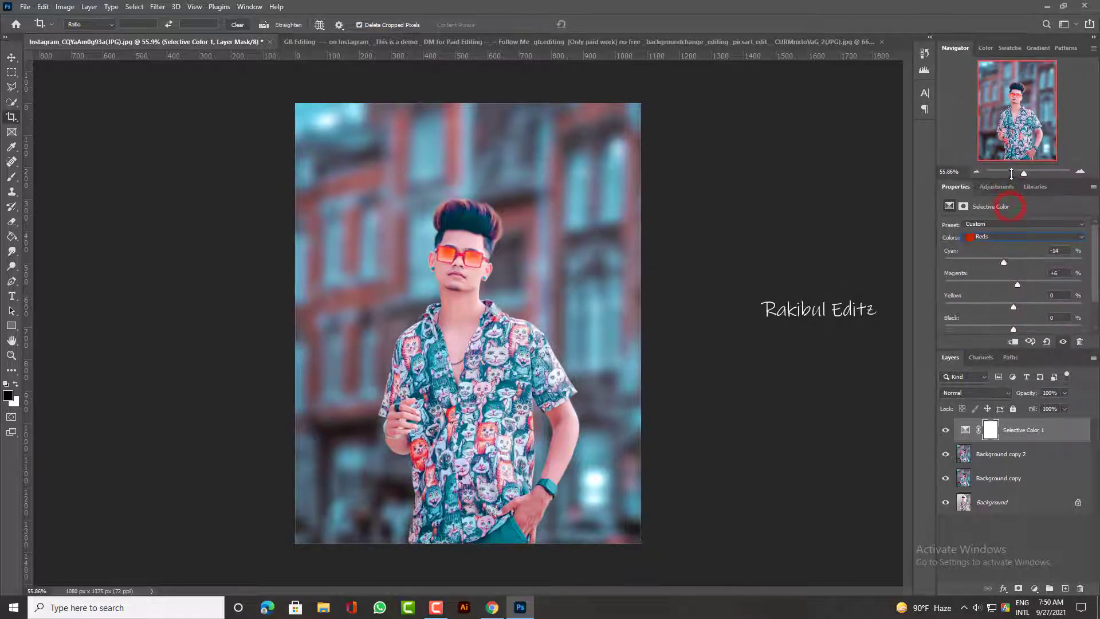
mouse_move(1014, 301)
left_mouse_down()
mouse_move(999, 304)
mouse_move(995, 324)
mouse_move(1006, 300)
left_mouse_up()
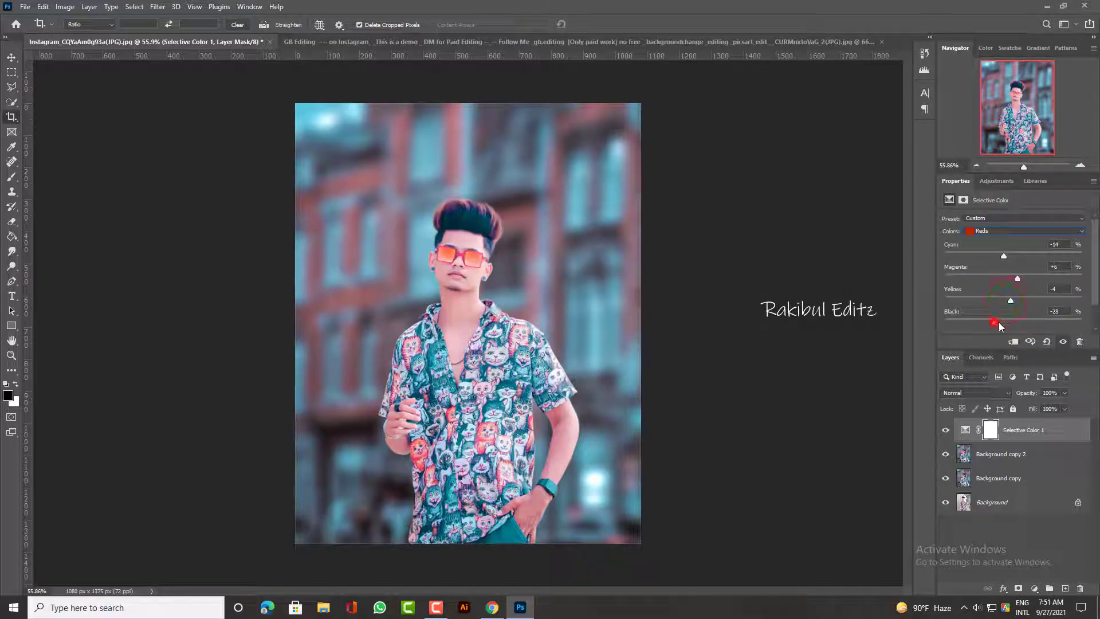
Step: Shift the Yellows' cyan balance, then reduce cyan/magenta and raise yellow to +22 in Cyans
left_click(1009, 230)
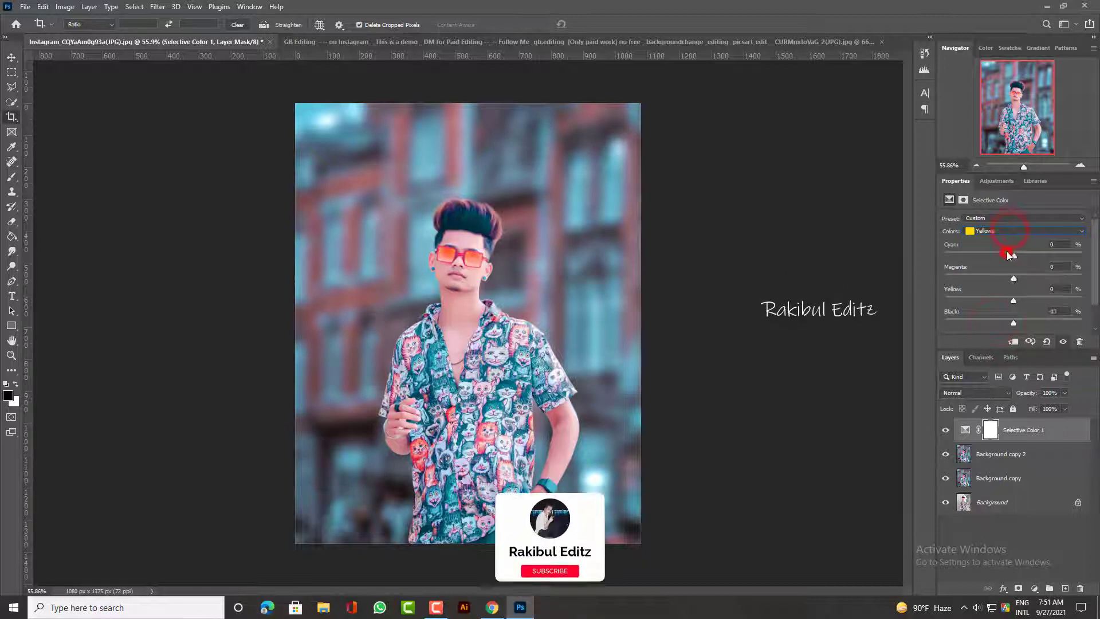
mouse_move(1013, 256)
left_mouse_down()
mouse_move(1019, 278)
mouse_move(1007, 301)
left_mouse_up()
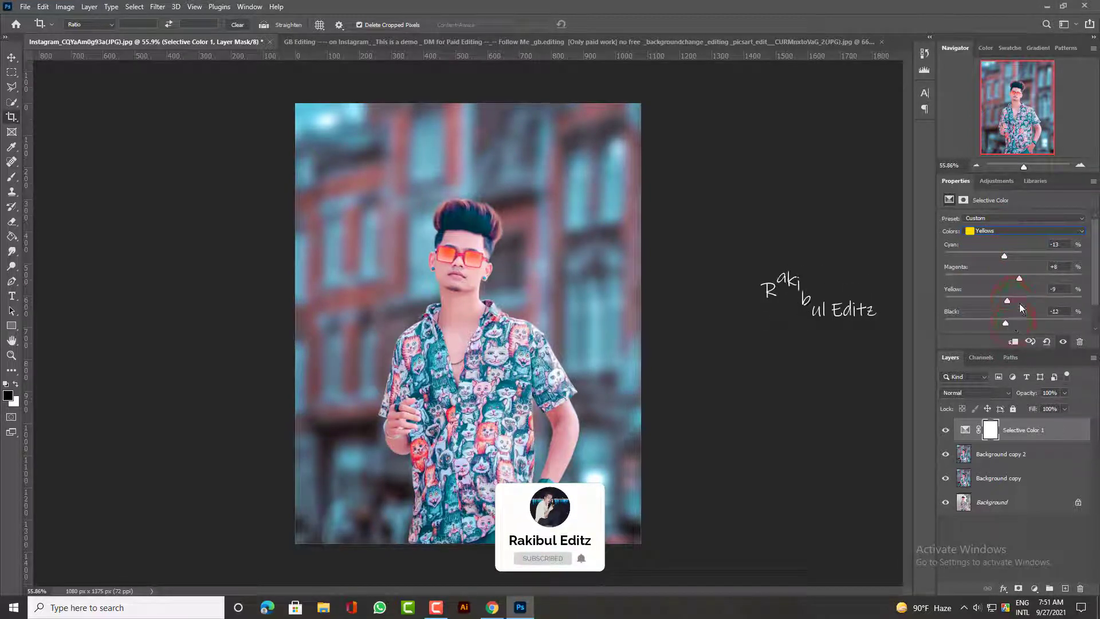
left_click(1009, 230)
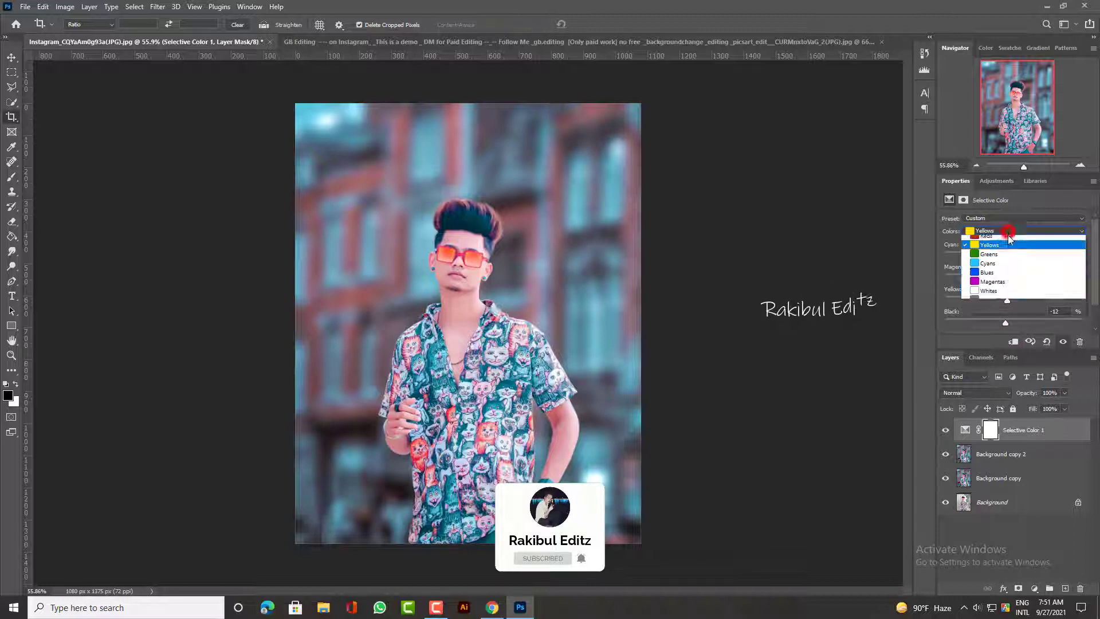
left_click(1008, 267)
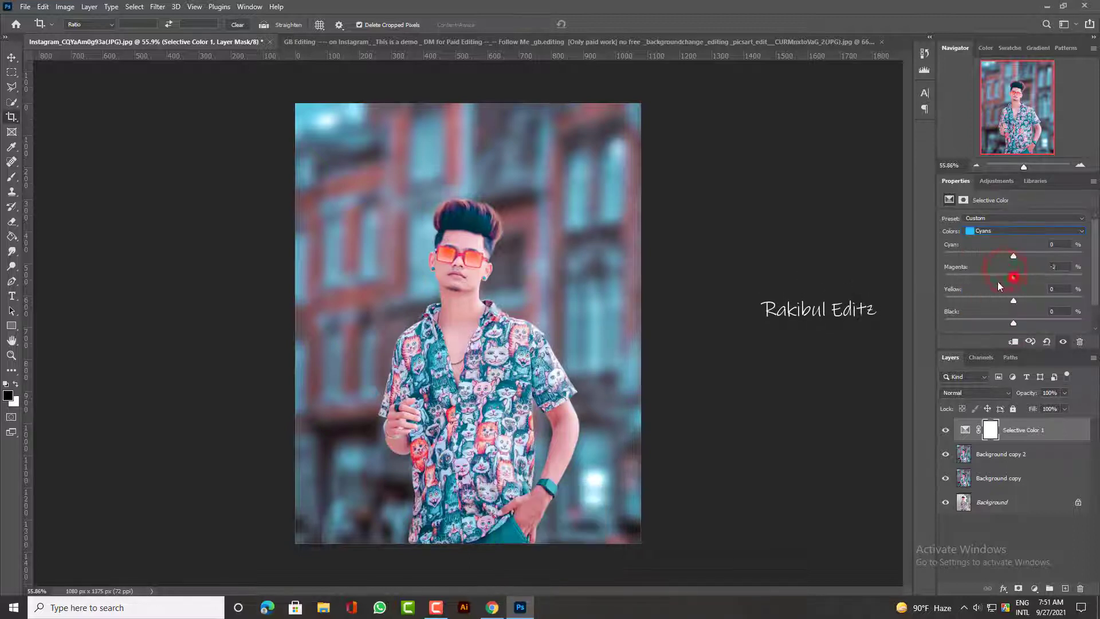
mouse_move(998, 281)
left_mouse_down()
mouse_move(1030, 256)
mouse_move(998, 256)
left_mouse_up()
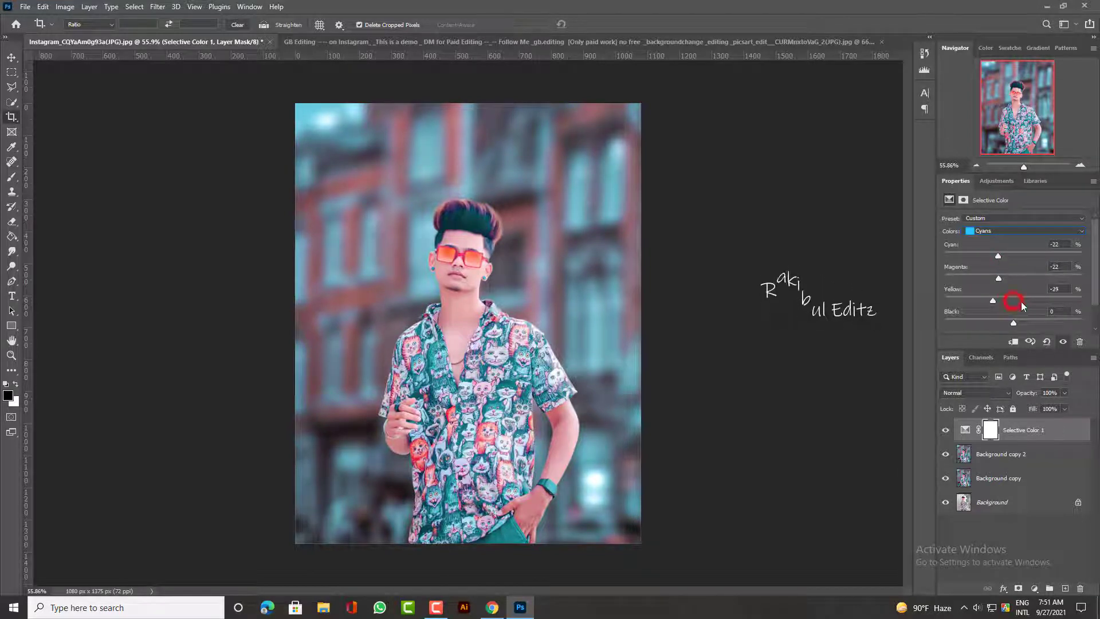
mouse_move(1023, 306)
left_mouse_down()
mouse_move(1008, 306)
mouse_move(1029, 304)
mouse_move(999, 325)
left_mouse_up()
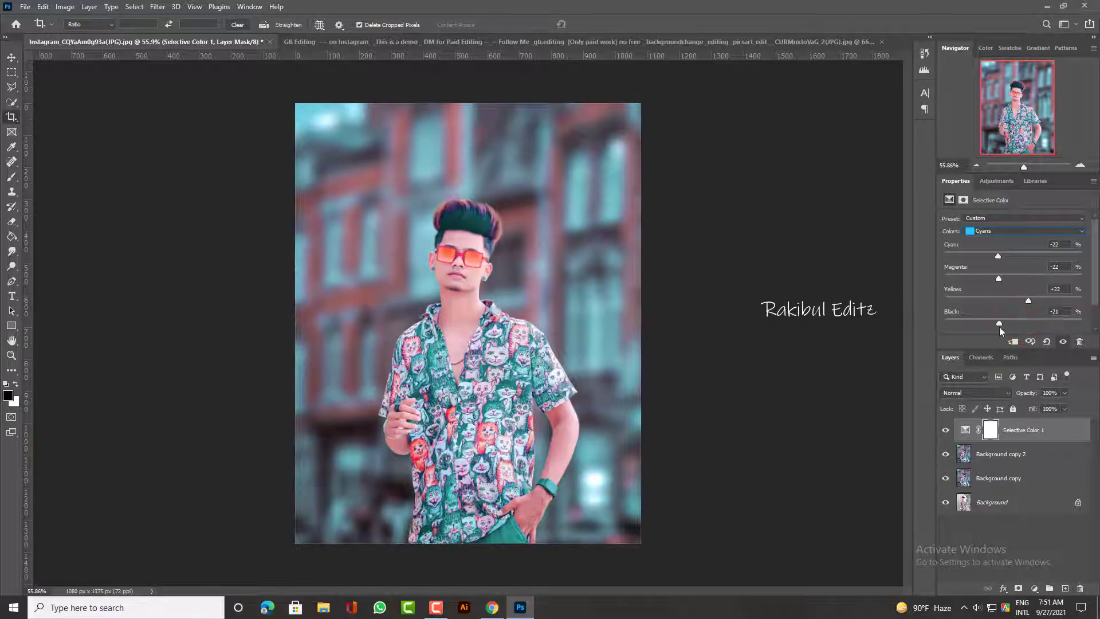
Step: Shift the Whites toward magenta, compare, then delete the Selective Color 1 layer
left_click(1000, 232)
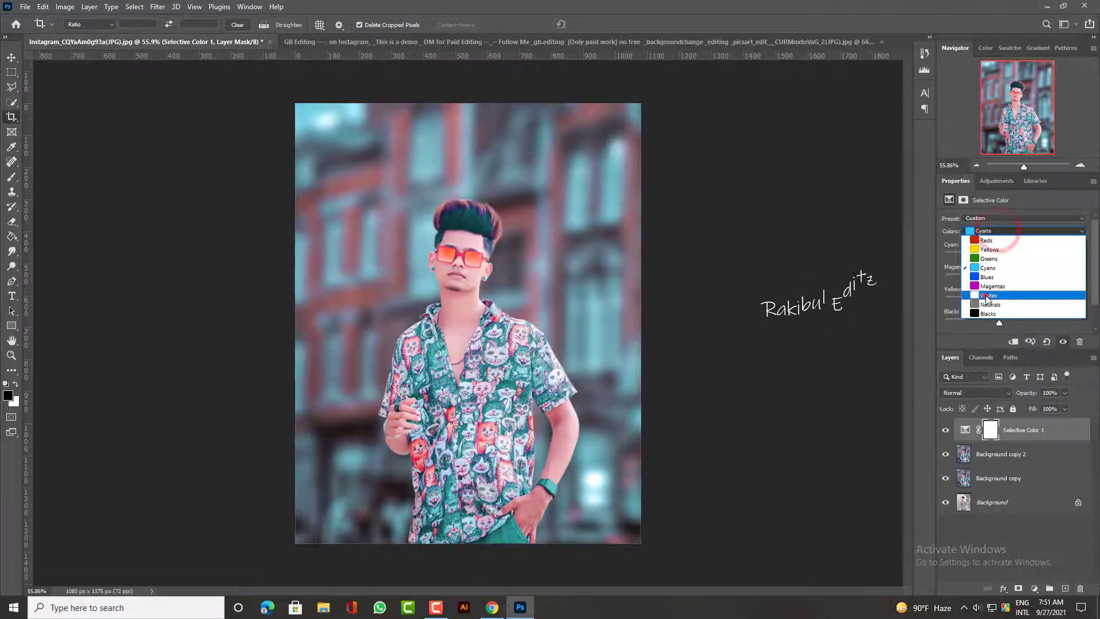
left_click(987, 296)
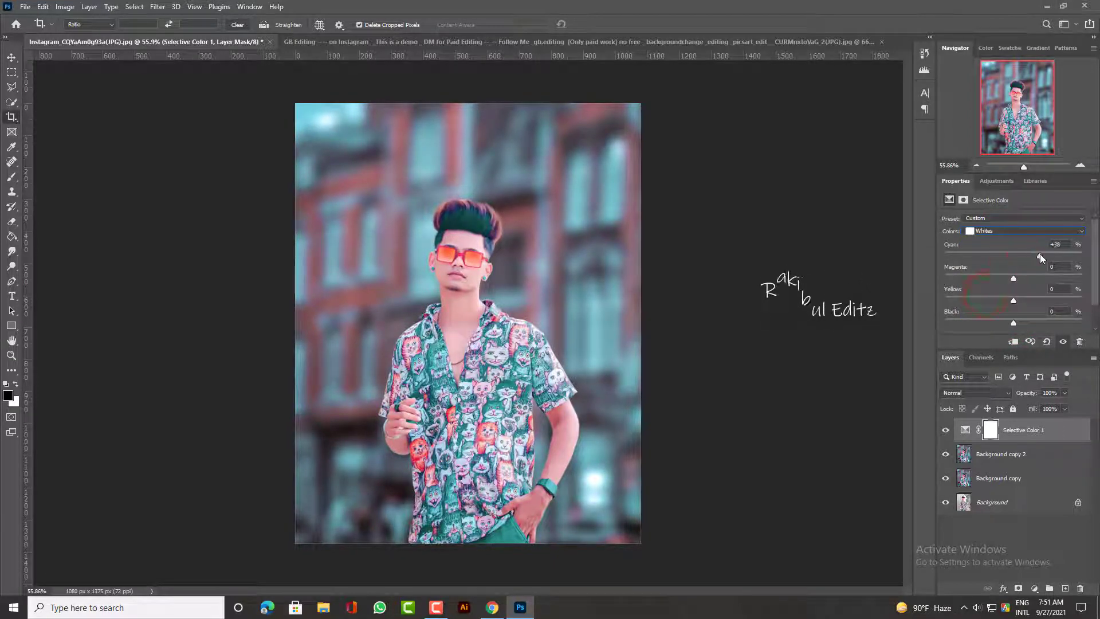
mouse_move(1040, 253)
left_mouse_down()
mouse_move(1002, 256)
mouse_move(1031, 278)
left_mouse_up()
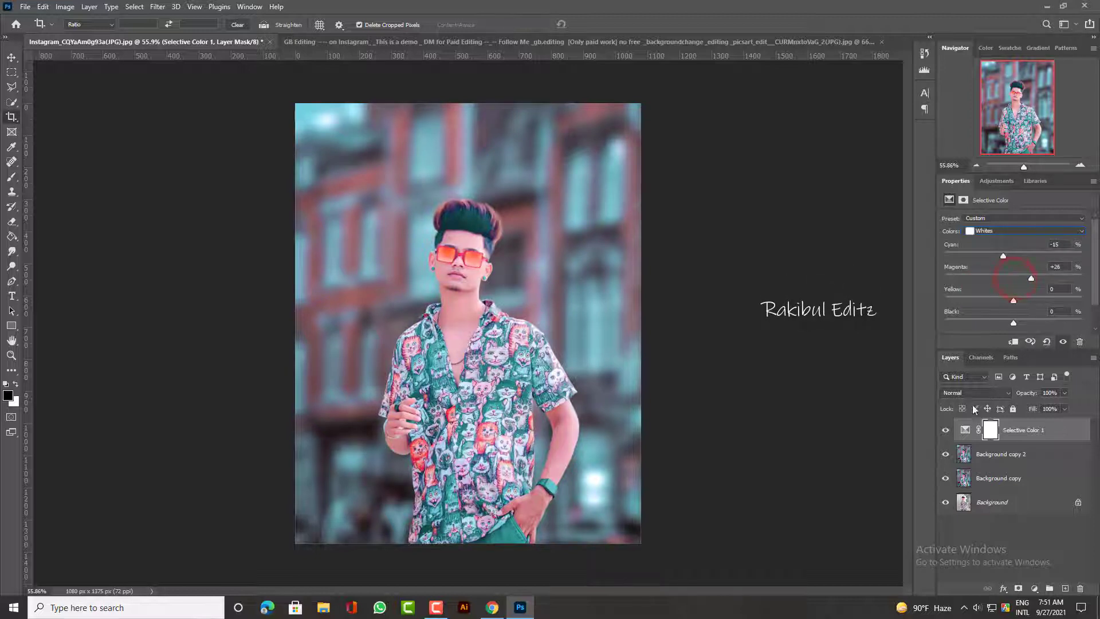
left_click(945, 429)
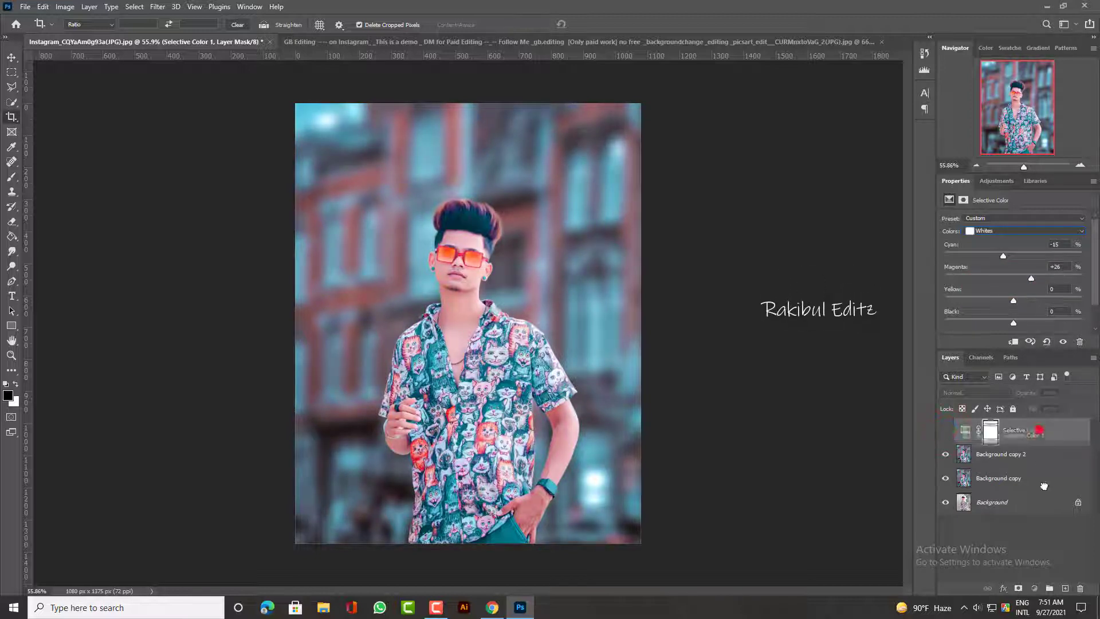
left_click_drag(1044, 486, 1080, 589)
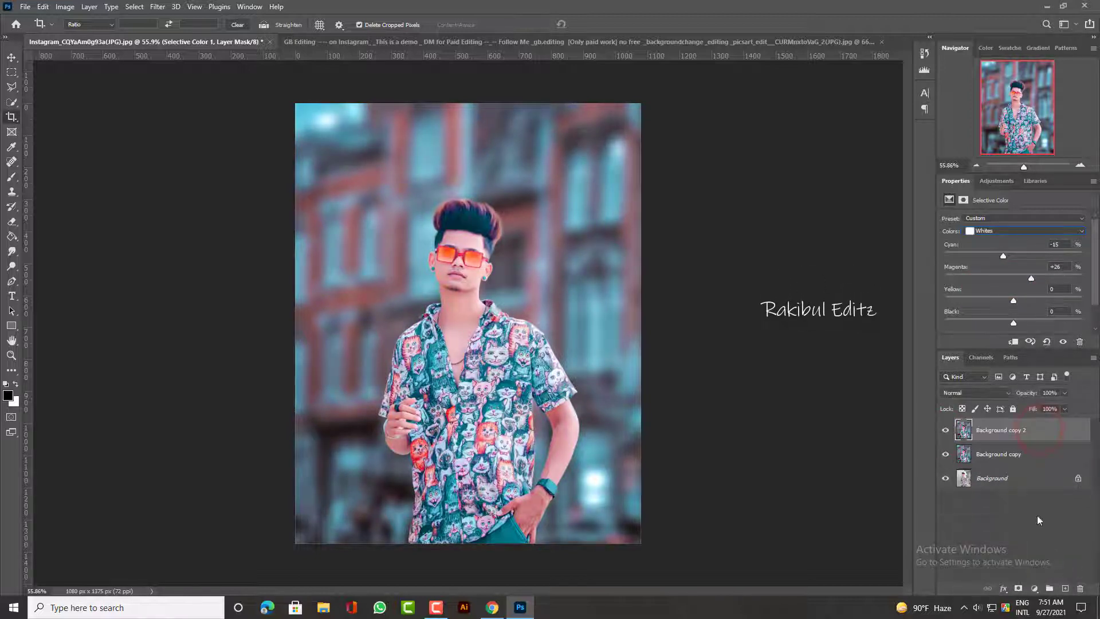
Step: In Camera Raw on Background copy 2, set Temperature to -5 and boost aqua saturation
left_click(158, 7)
left_click(192, 92)
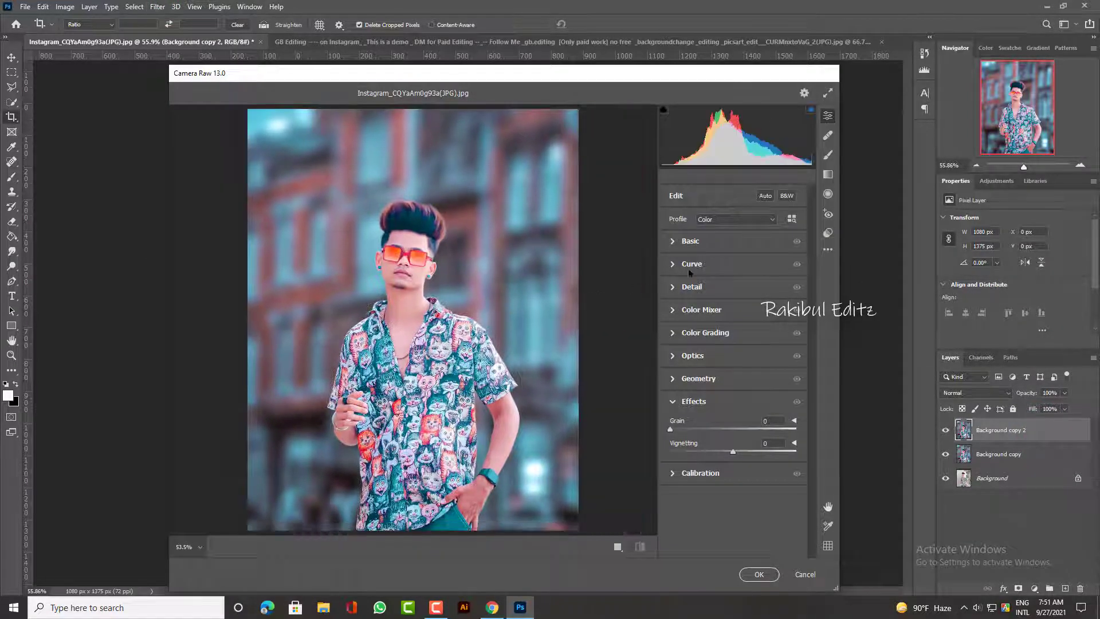
left_click(702, 243)
left_click_drag(732, 286, 731, 285)
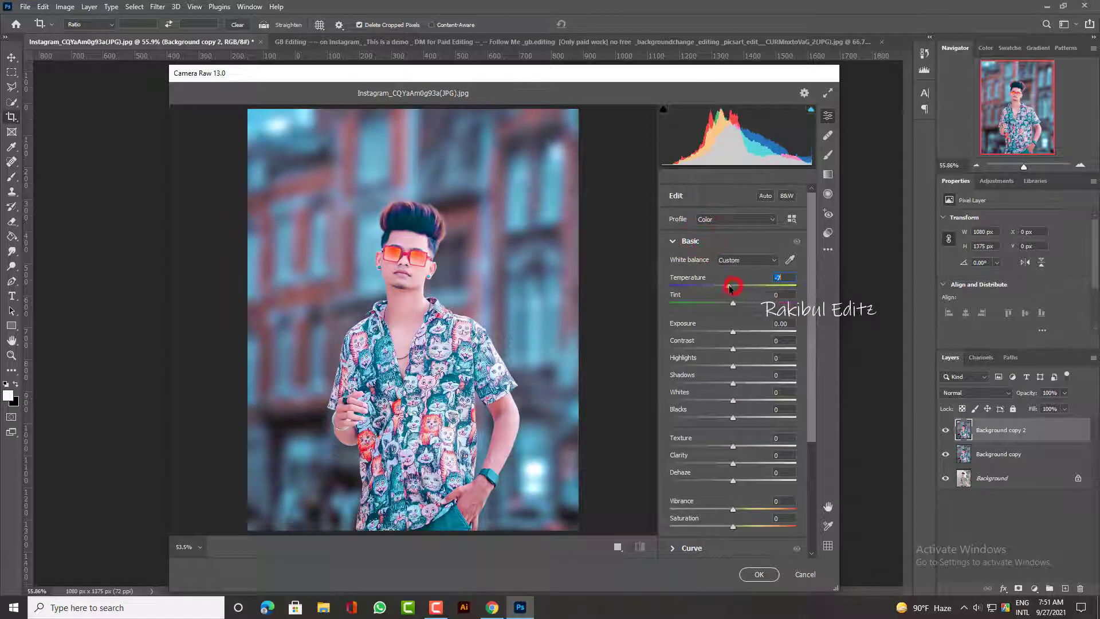
scroll(716, 429, "down", 2)
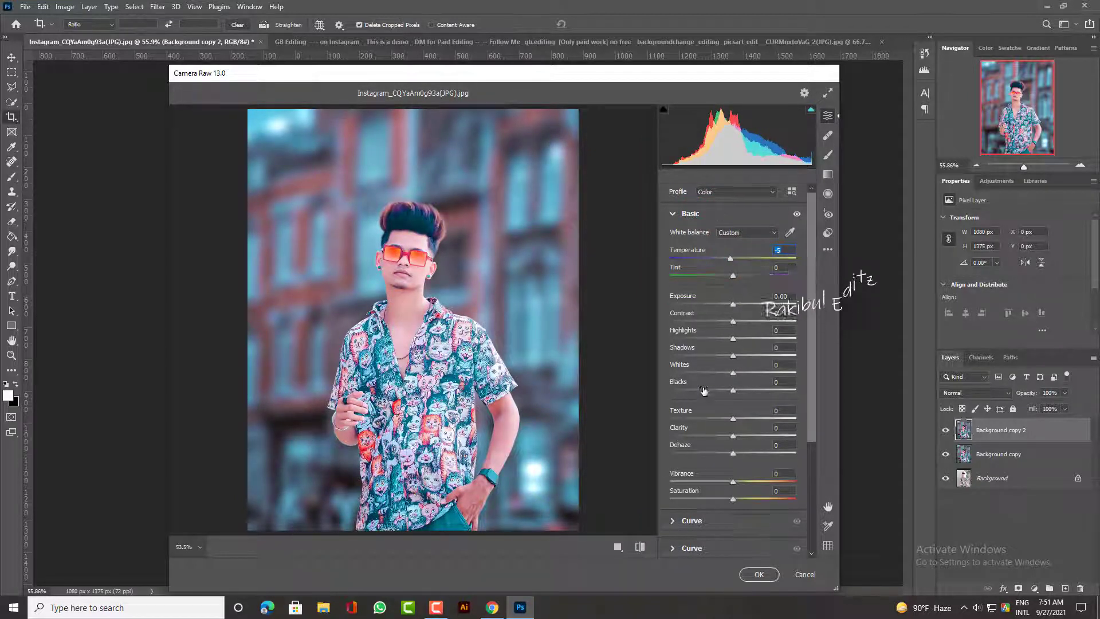
scroll(714, 512, "down", 2)
left_click(710, 486)
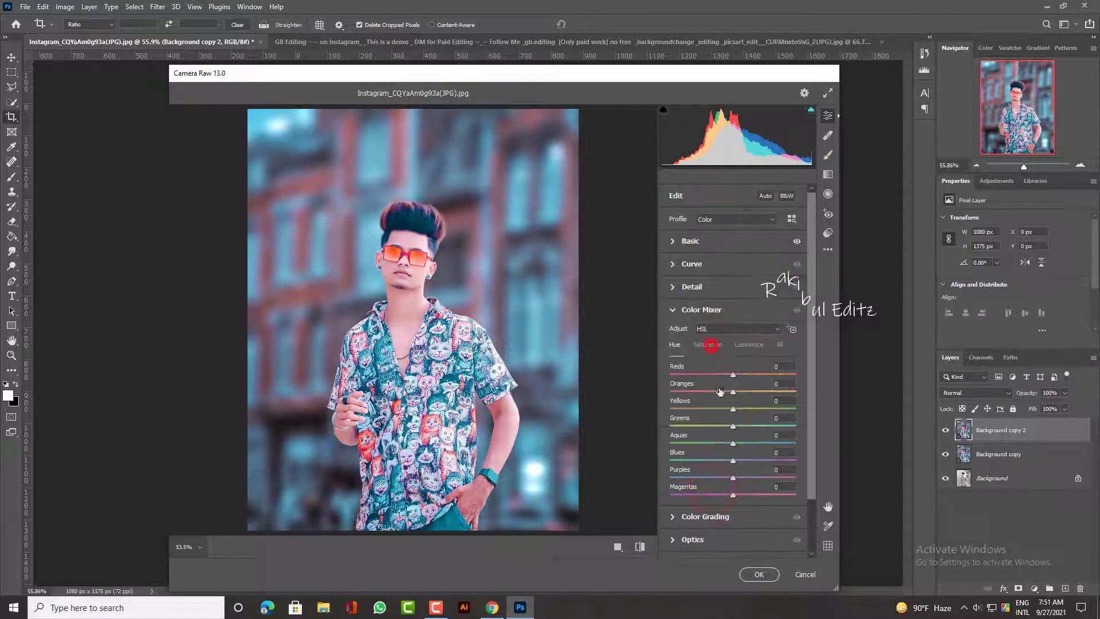
left_click_drag(752, 446, 724, 463)
left_click(676, 345)
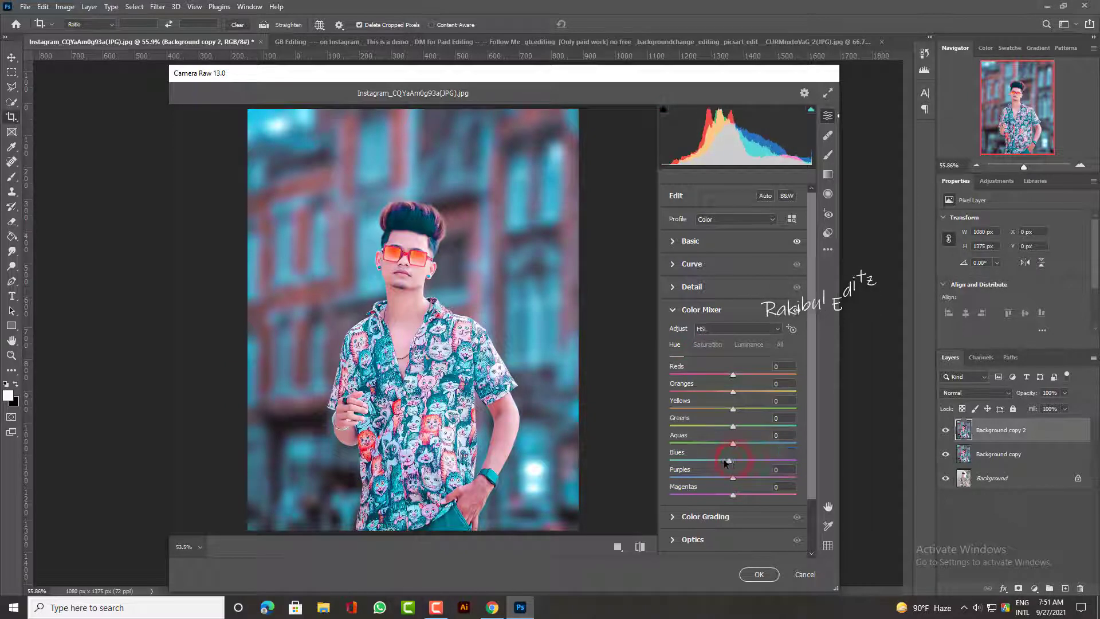
Step: Apply the Modern 09 profile at about 51 strength and commit the Camera Raw grade
left_click(792, 219)
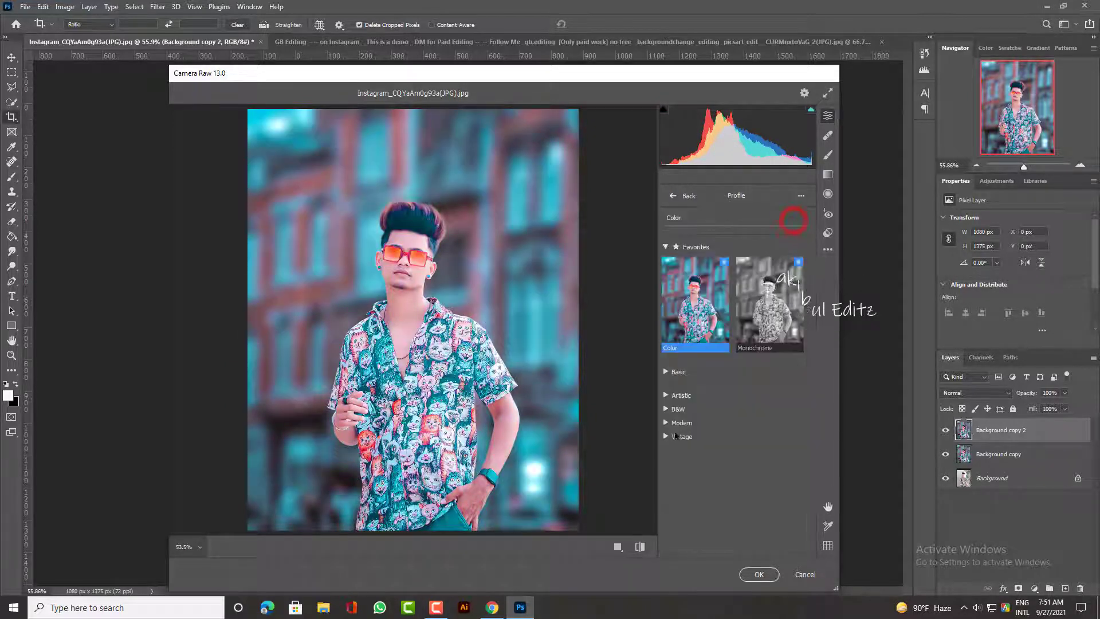
left_click(664, 424)
scroll(687, 459, "down", 5)
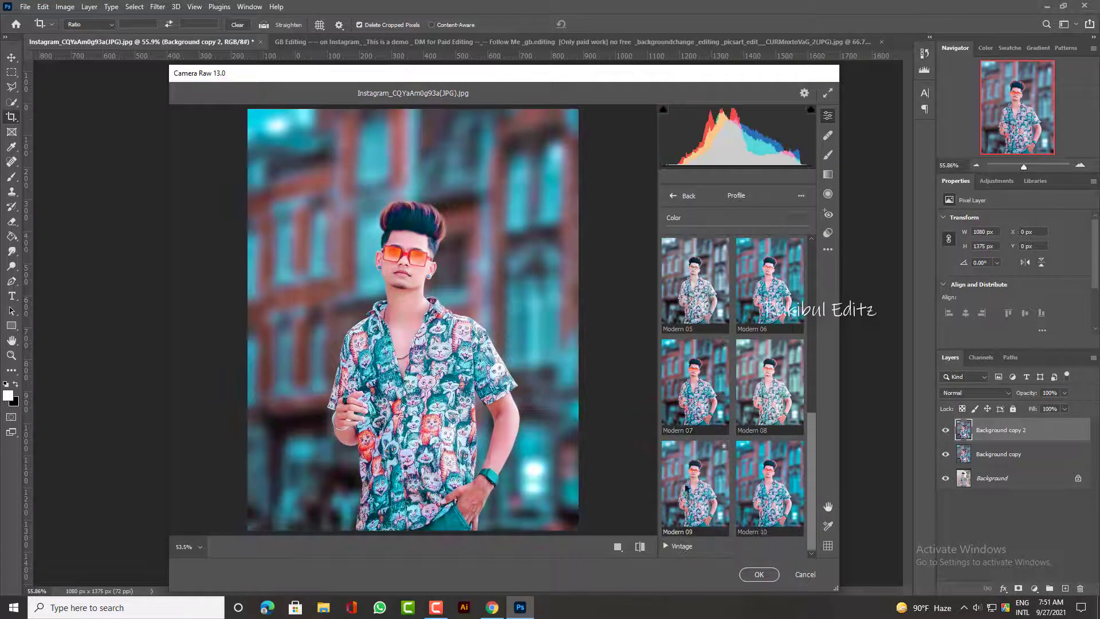
left_click(687, 492)
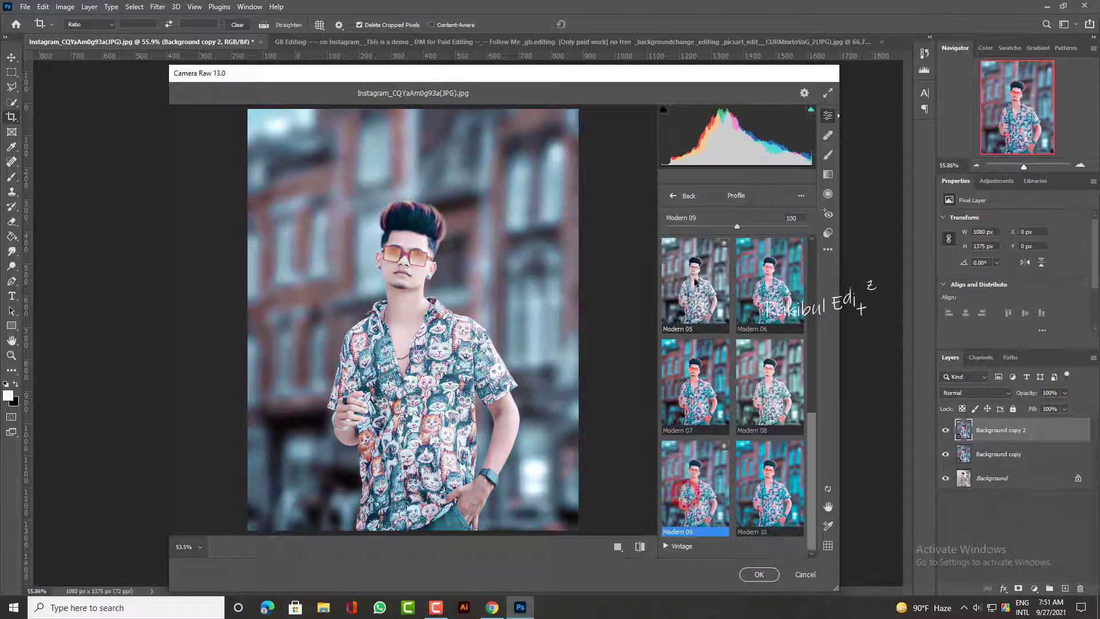
left_click(699, 229)
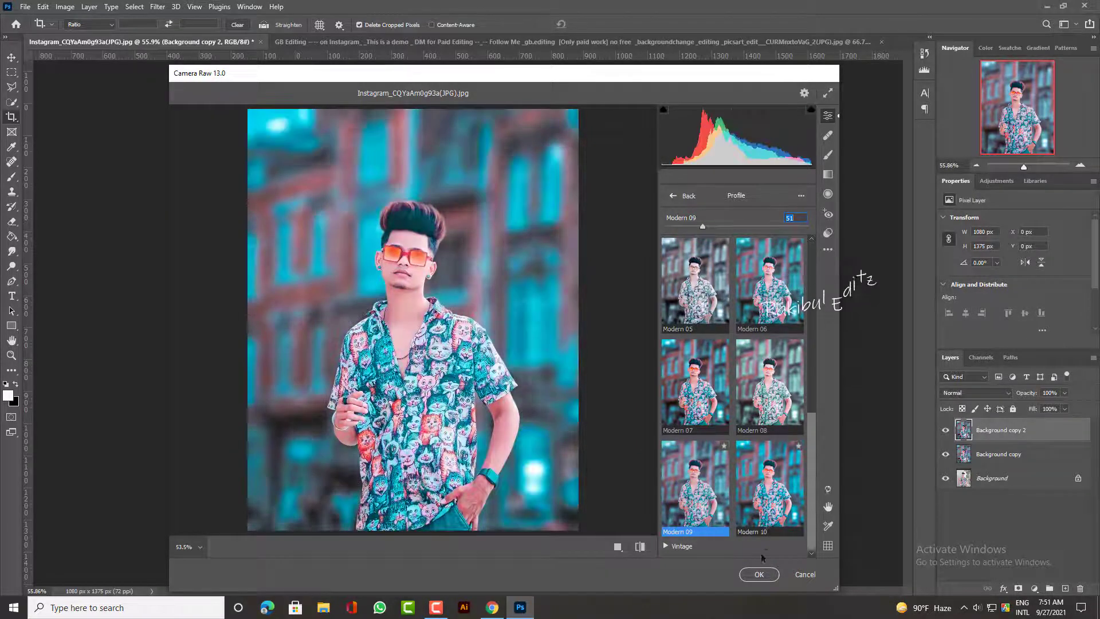
left_click(759, 574)
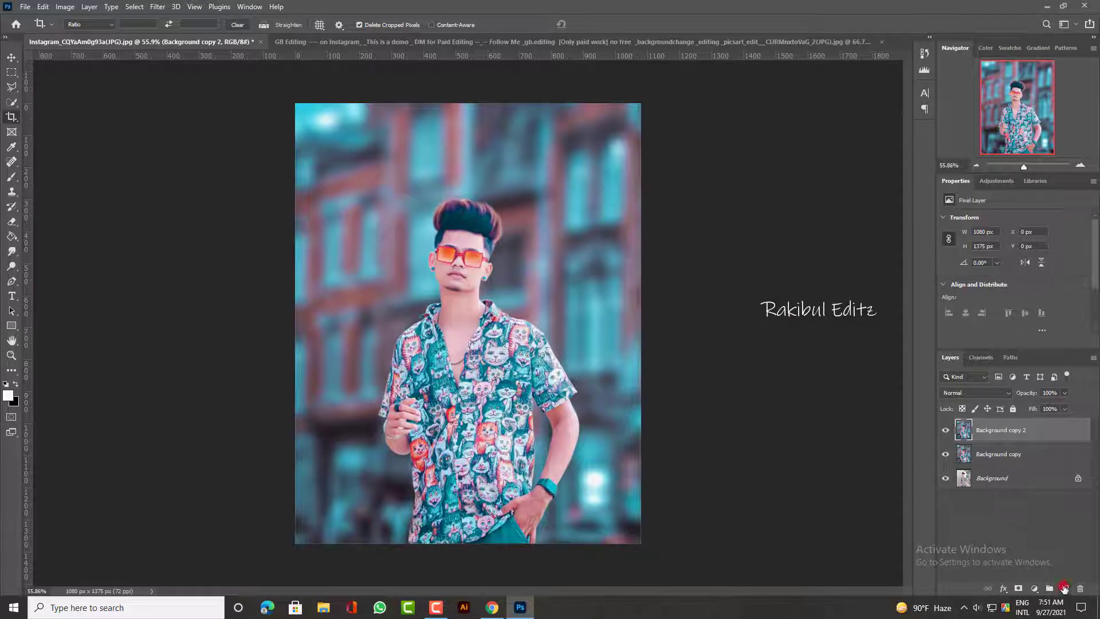
Step: Add a new empty layer and paint a small brush dab near the hand
left_click(1063, 588)
left_click(12, 177)
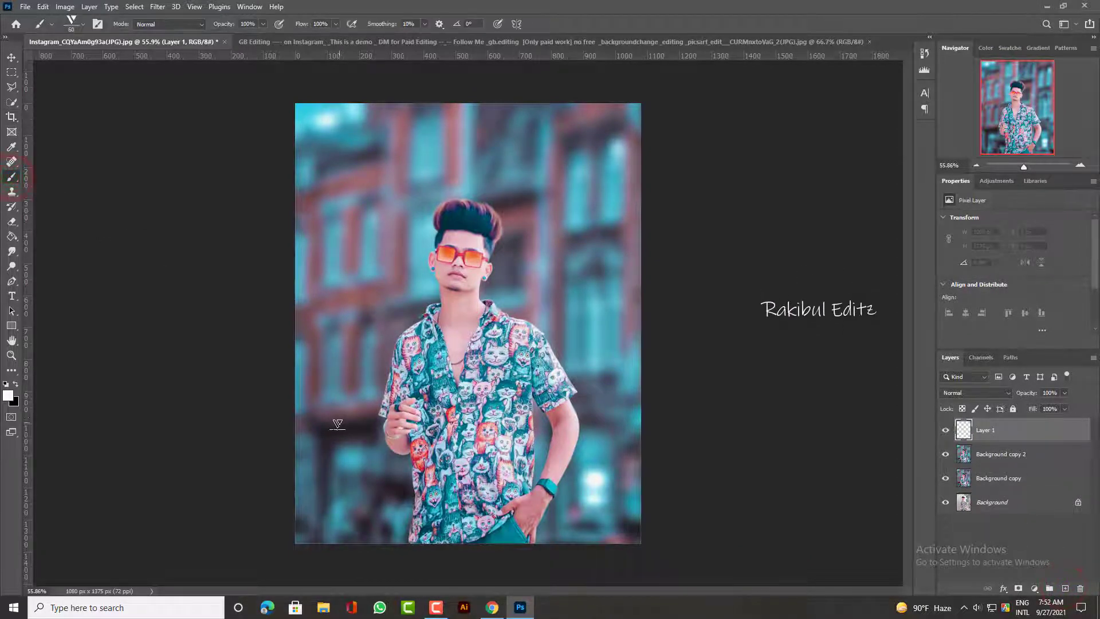
left_click(342, 399)
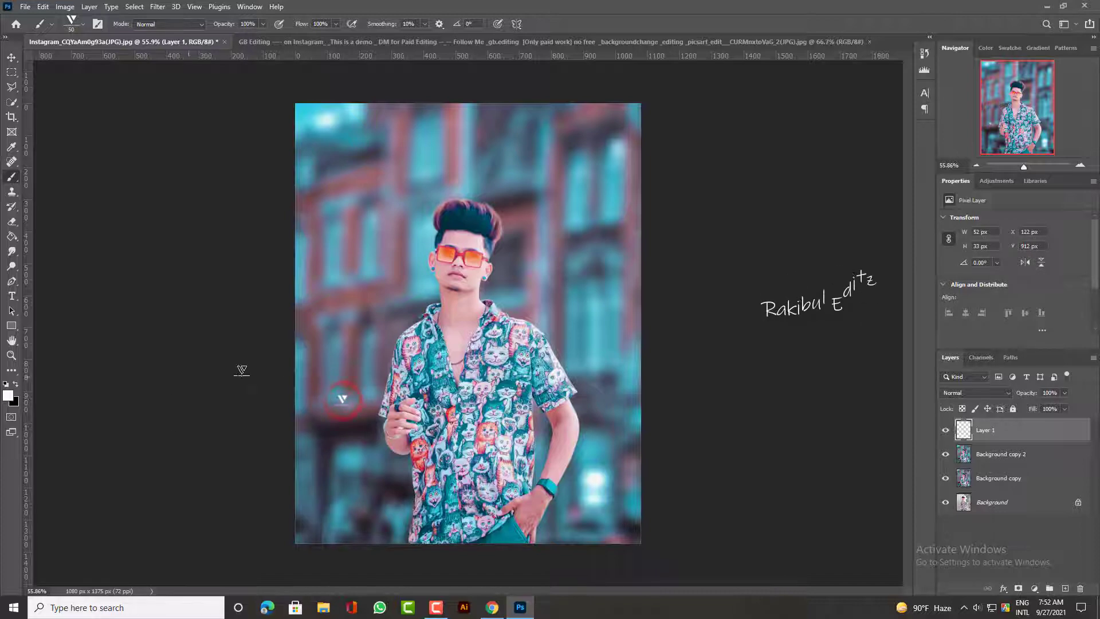
Step: Merge all visible layers into Layer 1 above Background and toggle it to compare
left_click(987, 455, "ctrl")
left_click(970, 480, "ctrl")
right_click(974, 470)
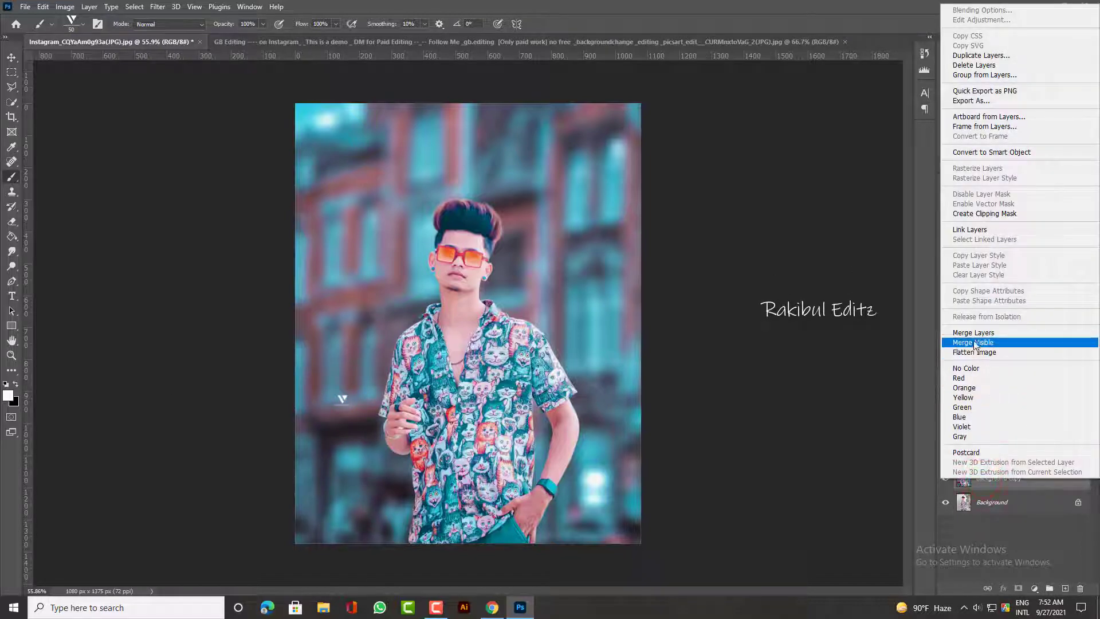
left_click(972, 333)
left_click(946, 430)
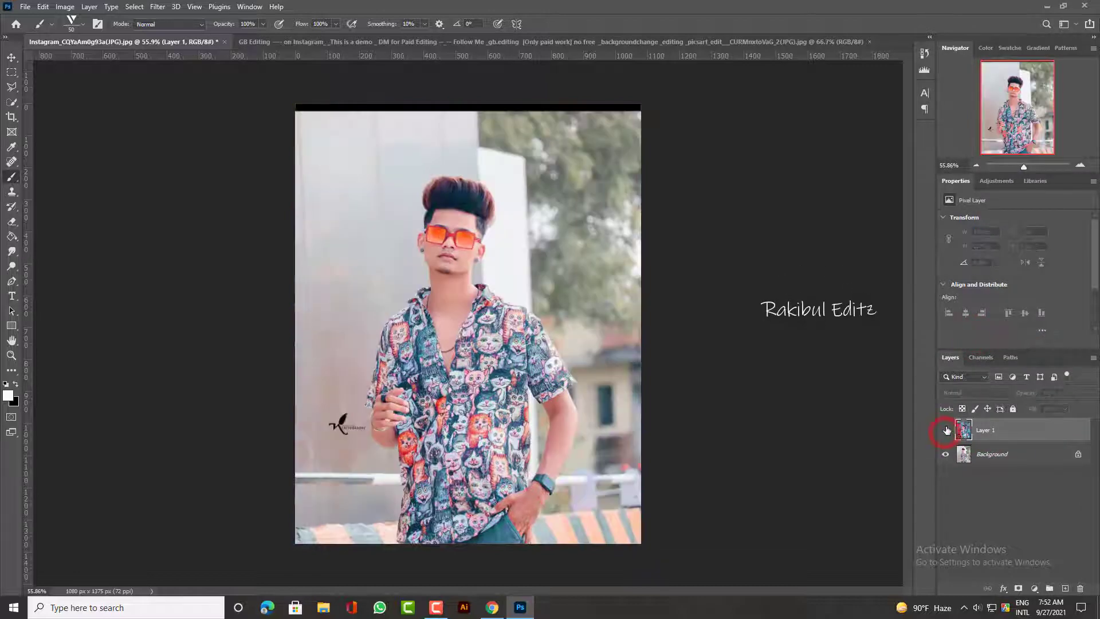
left_click(946, 430)
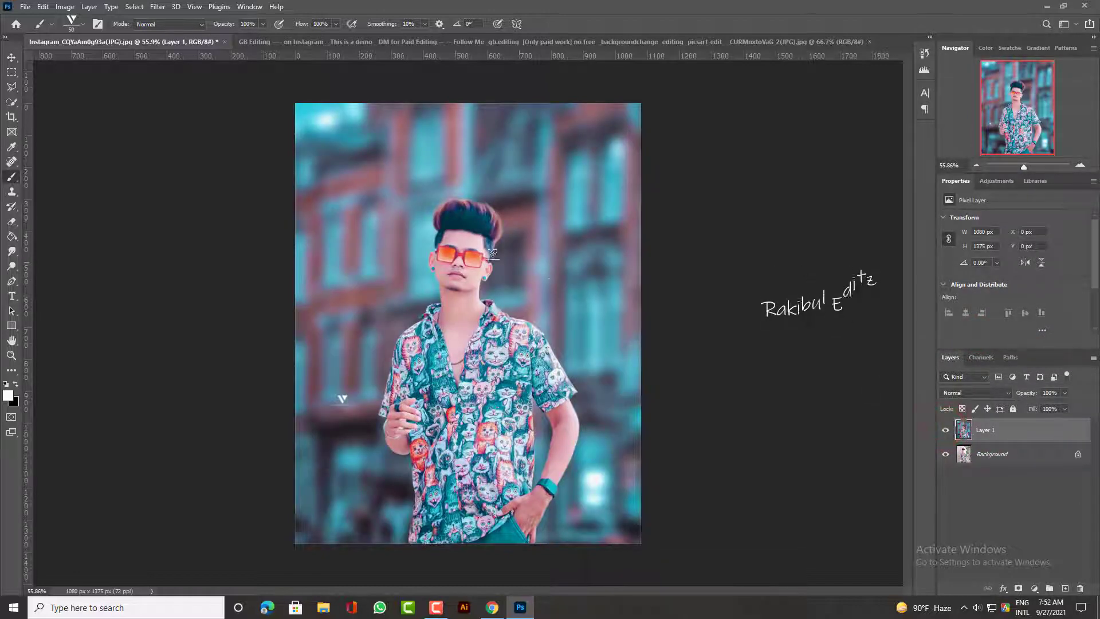